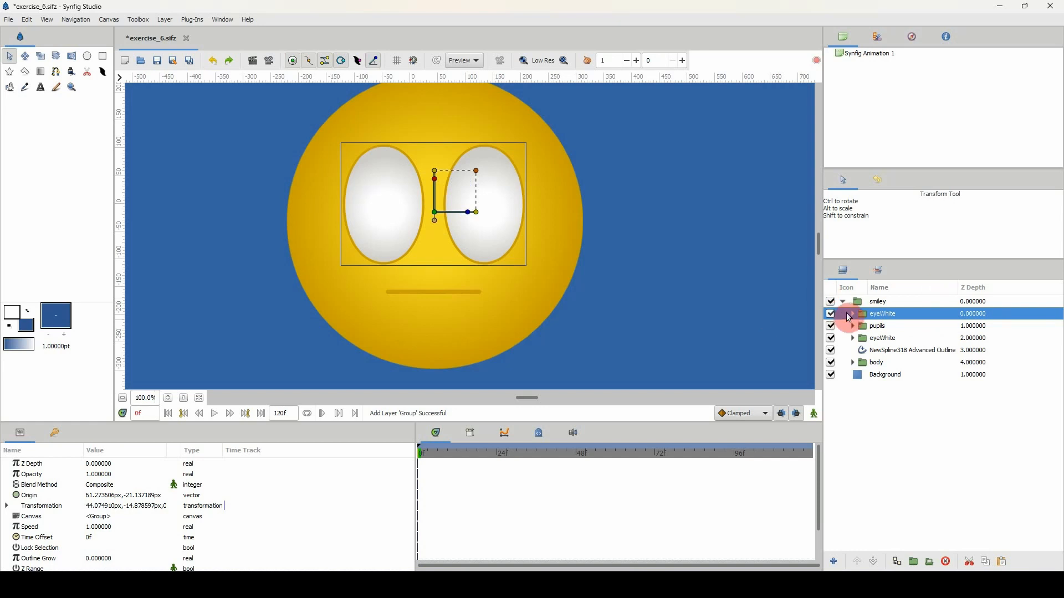
Step: Examine the outline, gradient and region layers that make up one eye_white group inside the first eyeWhite group
left_click(853, 314)
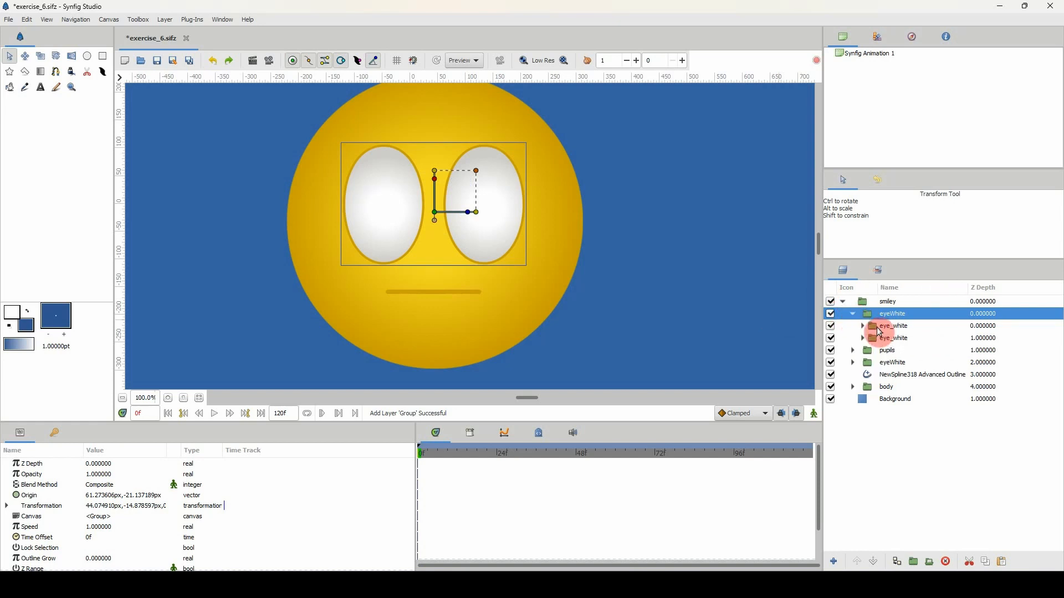
left_click(881, 330)
left_click(862, 326)
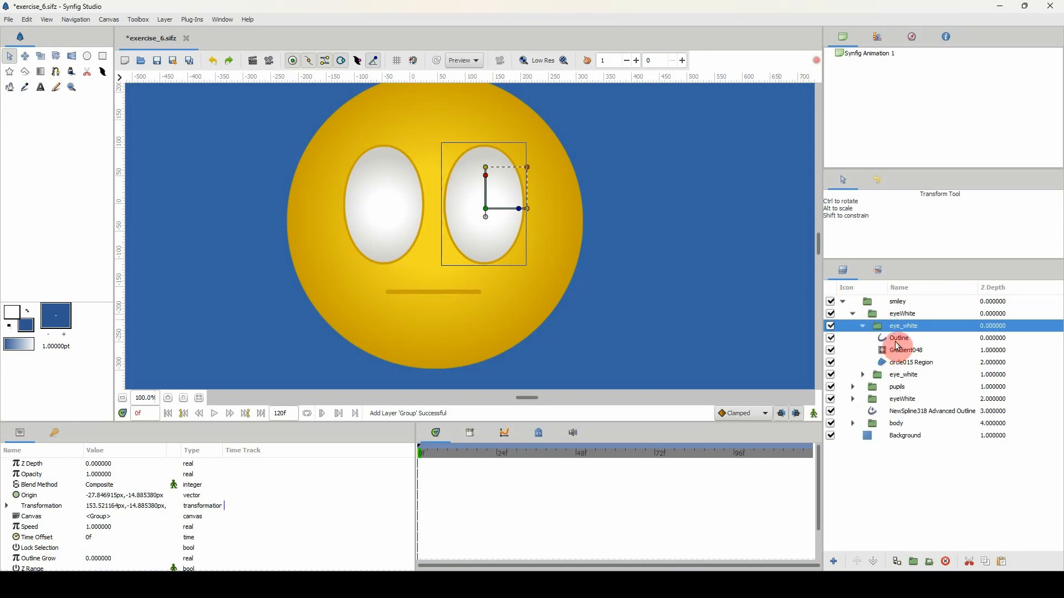
left_click(903, 350)
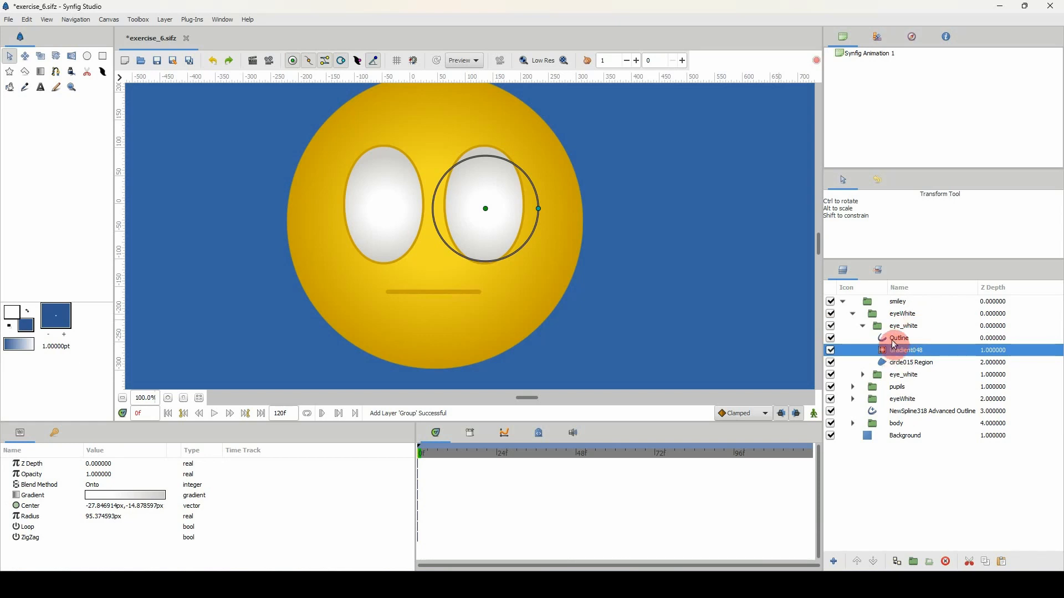
left_click(900, 338)
left_click(902, 363)
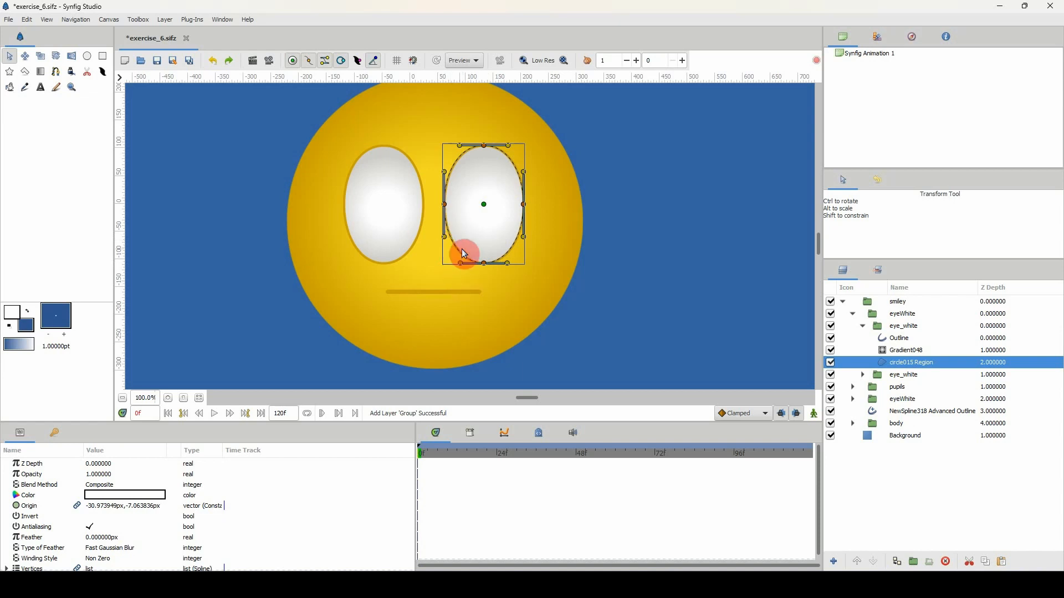
left_click(863, 326)
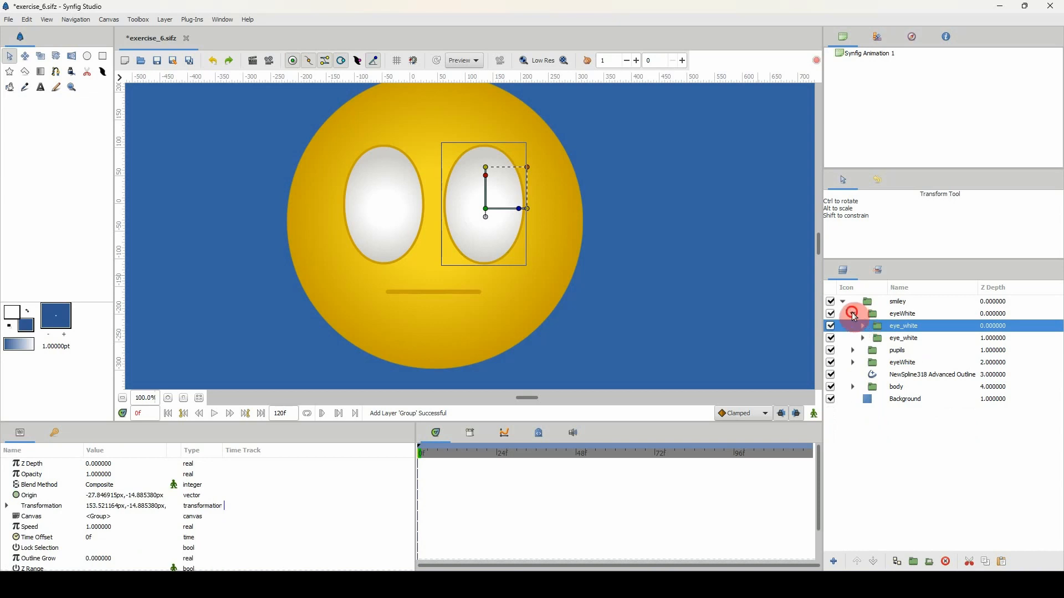
left_click(853, 313)
Step: Rename the uppermost eyeWhite group inside smiley as eyeOver
double_click(901, 313)
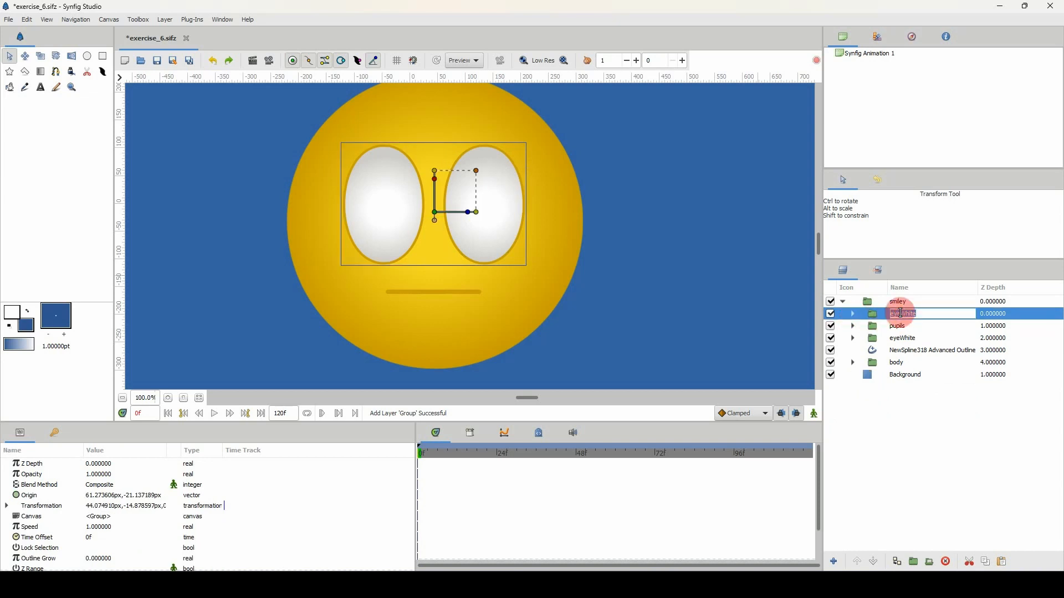
type("eye")
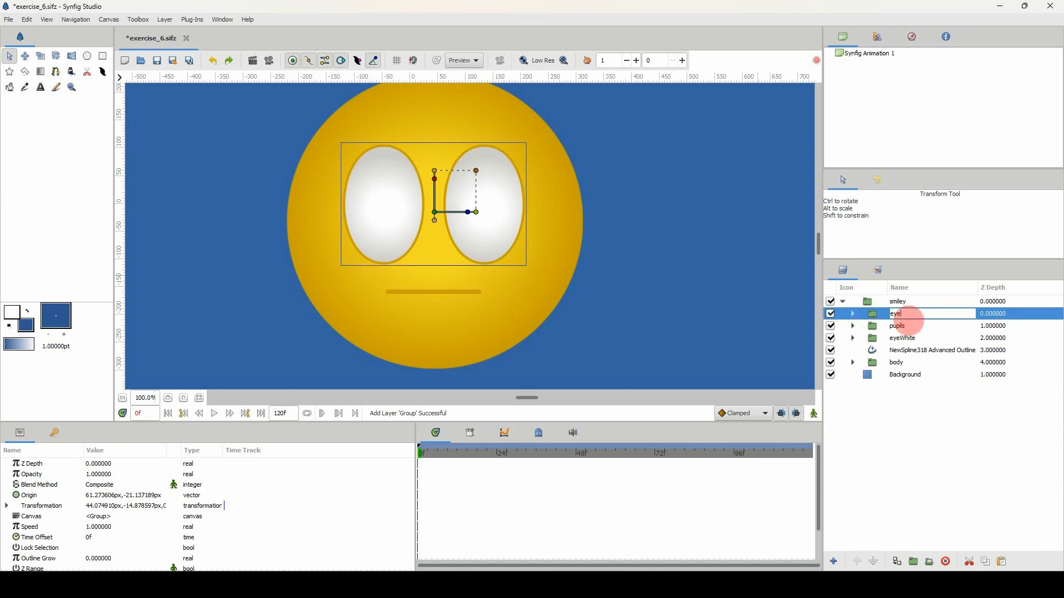
type("Over")
key("Return")
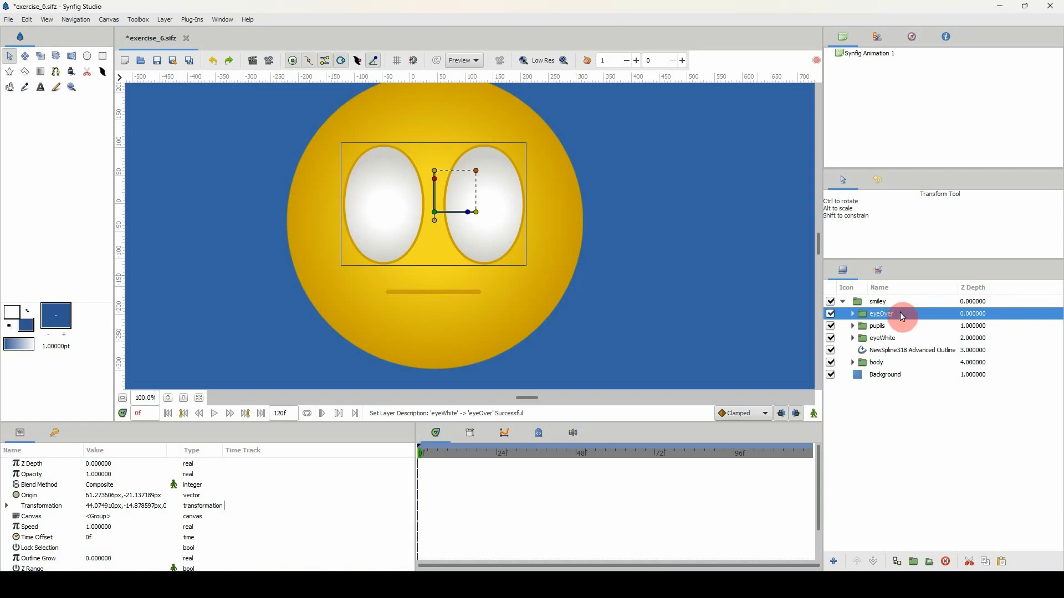
Step: Group the two eye_white layers inside eyeOver and name the new group eyeOver1
left_click(853, 314)
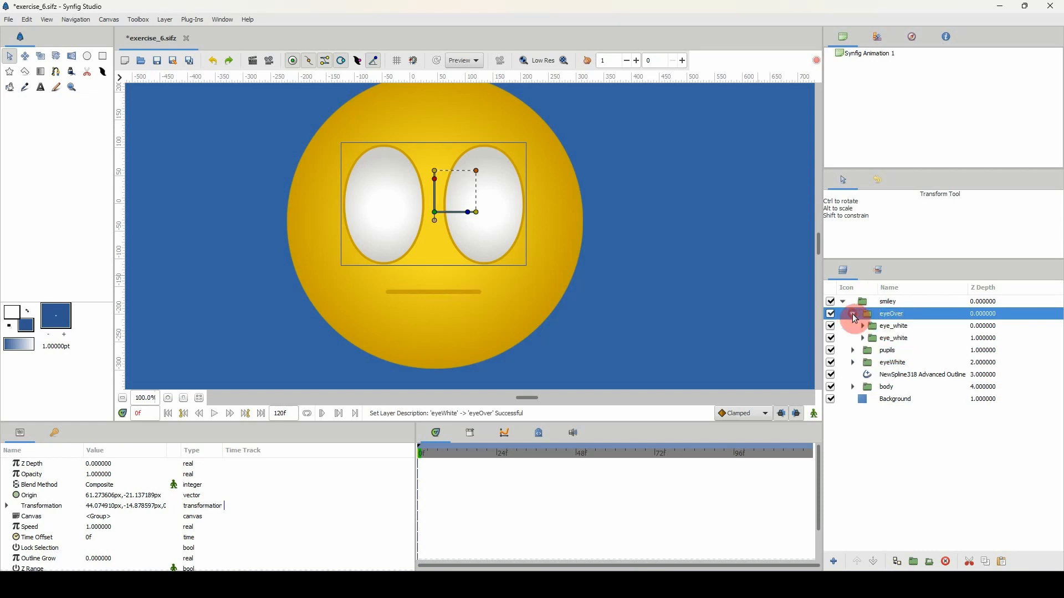
left_click(888, 328)
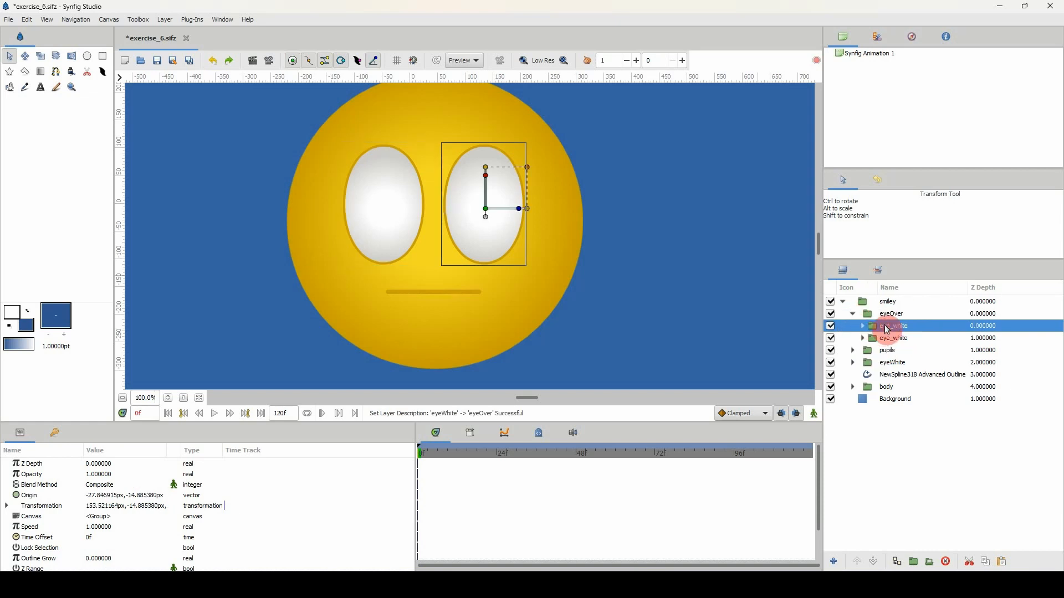
left_click(889, 338, "ctrl")
left_click(472, 203)
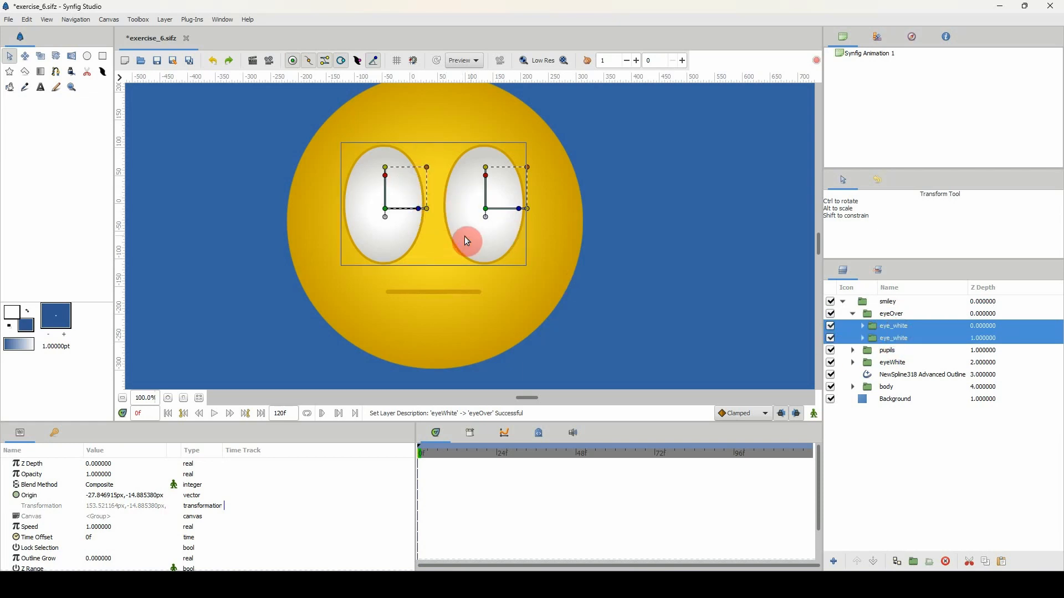
left_click(914, 562)
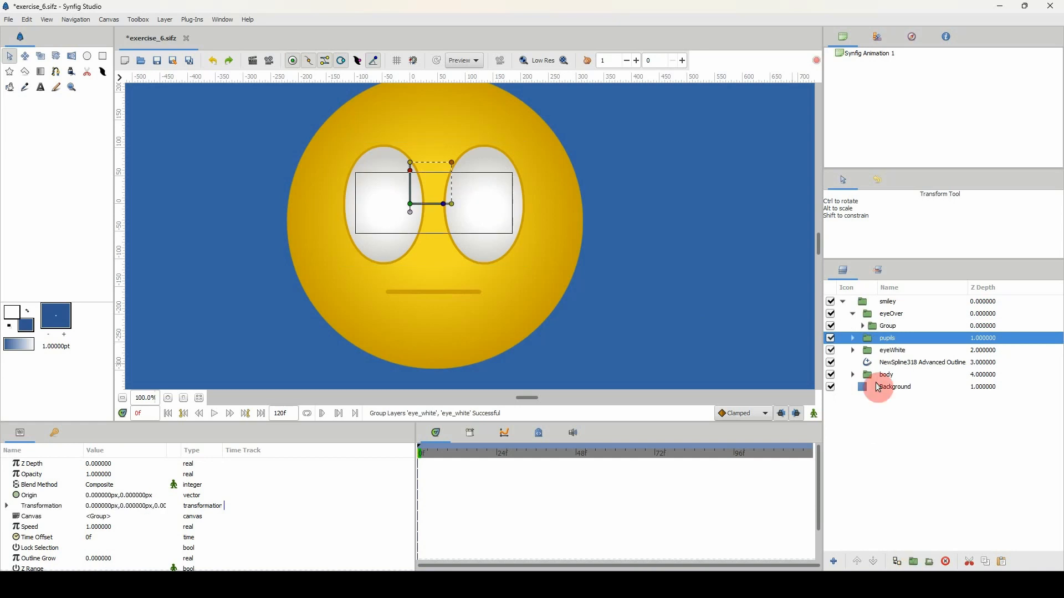
double_click(887, 327)
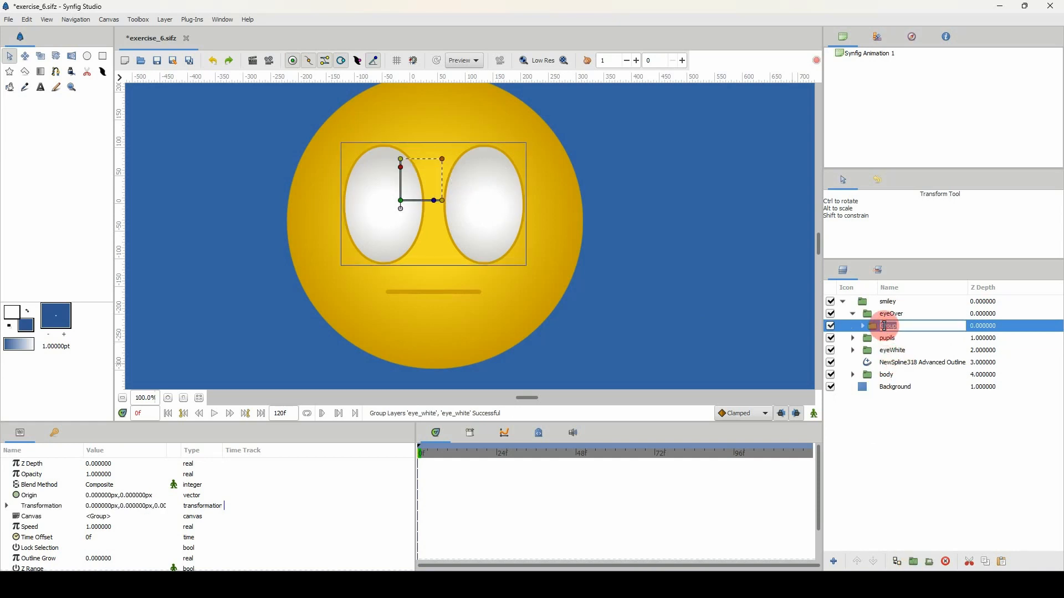
type("eyeOver1")
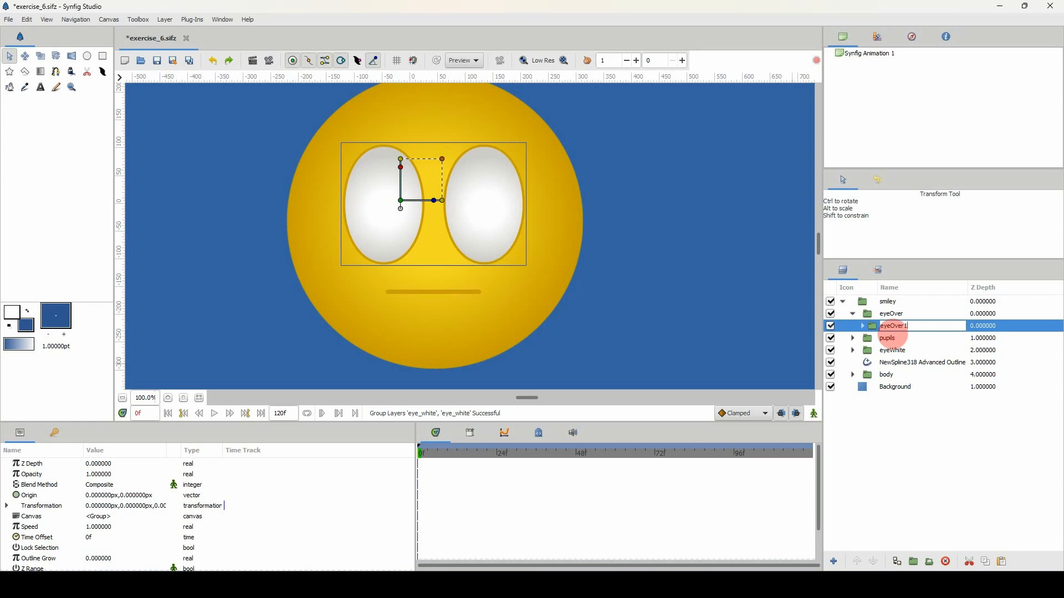
key("Return")
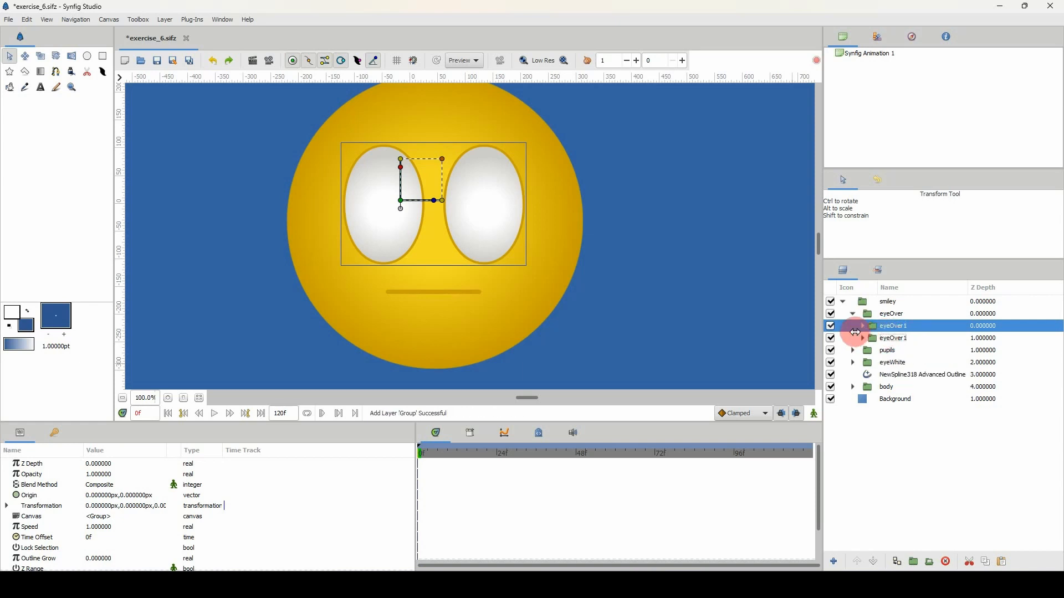
Step: Hide the upper eyeOver1 group and select the Outline layer of the first eye_white group in the lower eyeOver1
left_click(831, 326)
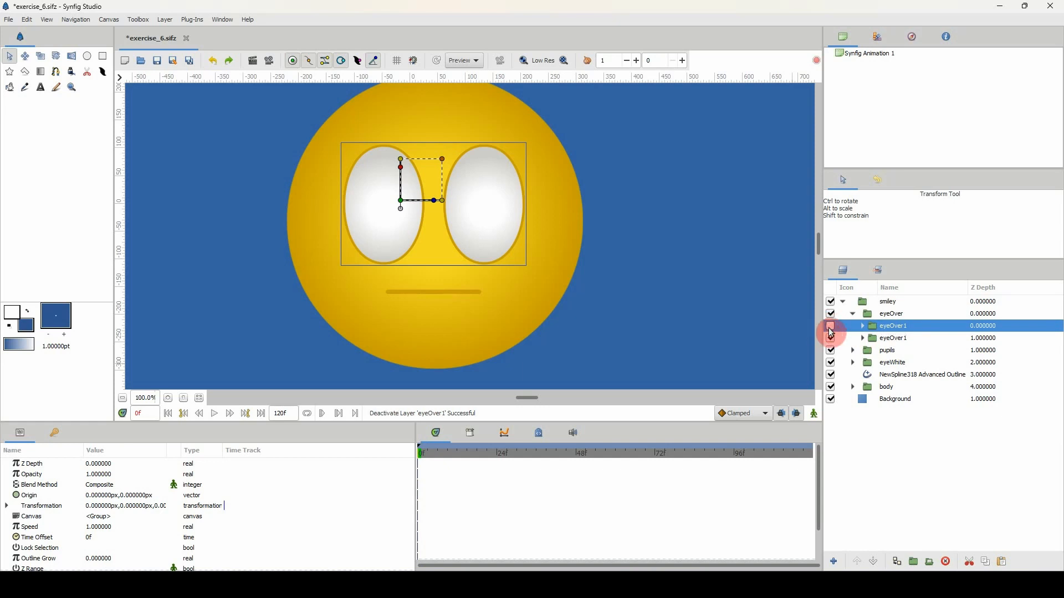
left_click(901, 338)
left_click(863, 339)
left_click(883, 350)
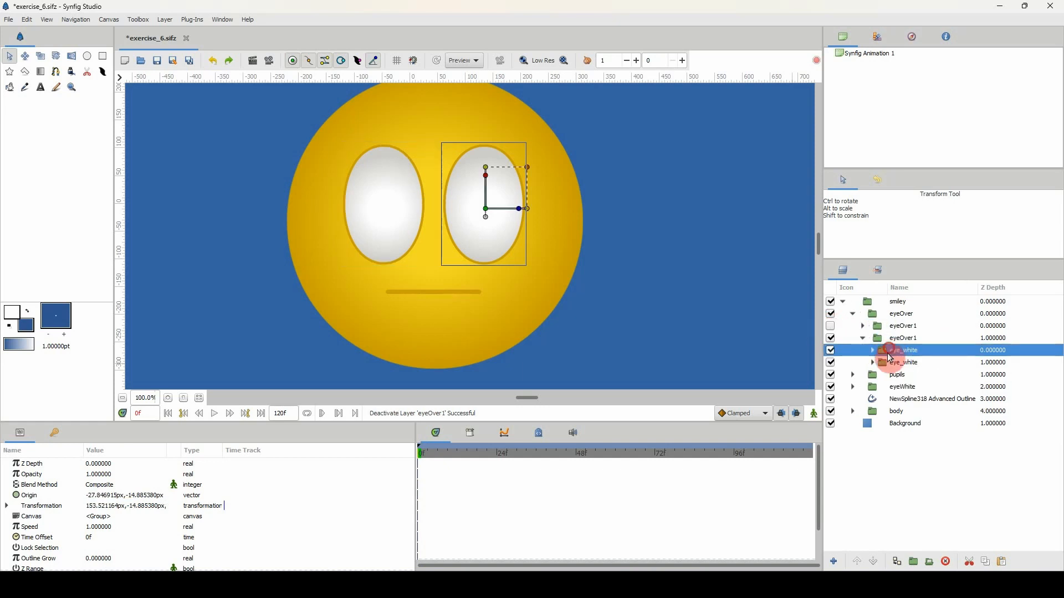
left_click(873, 351)
left_click(901, 364)
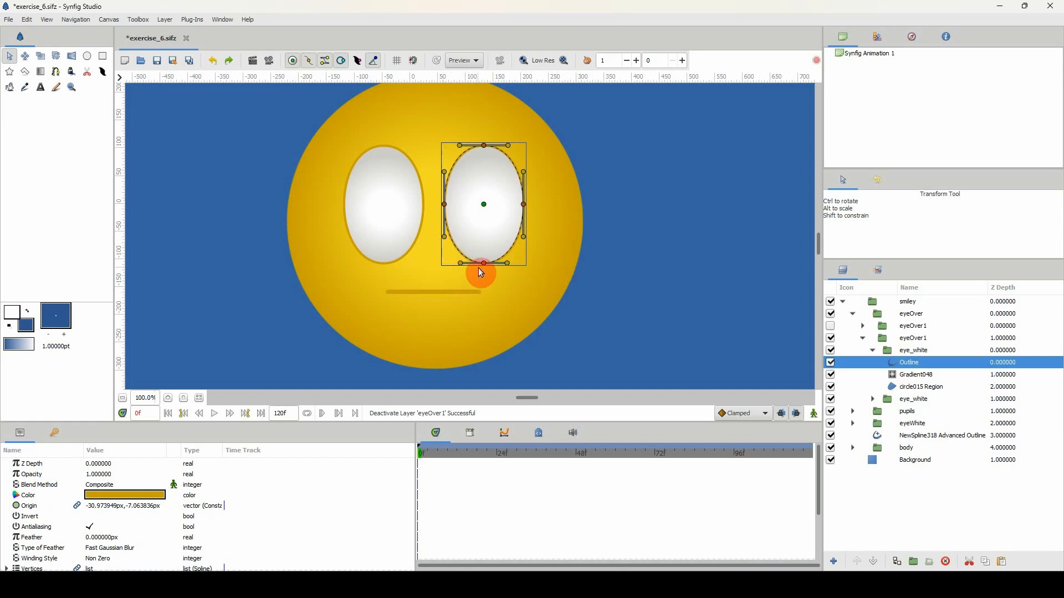
Step: Try inserting a shape-preserving vertex on each lower side of the right-hand eye's outline and removing its bottom vertex
right_click(458, 248)
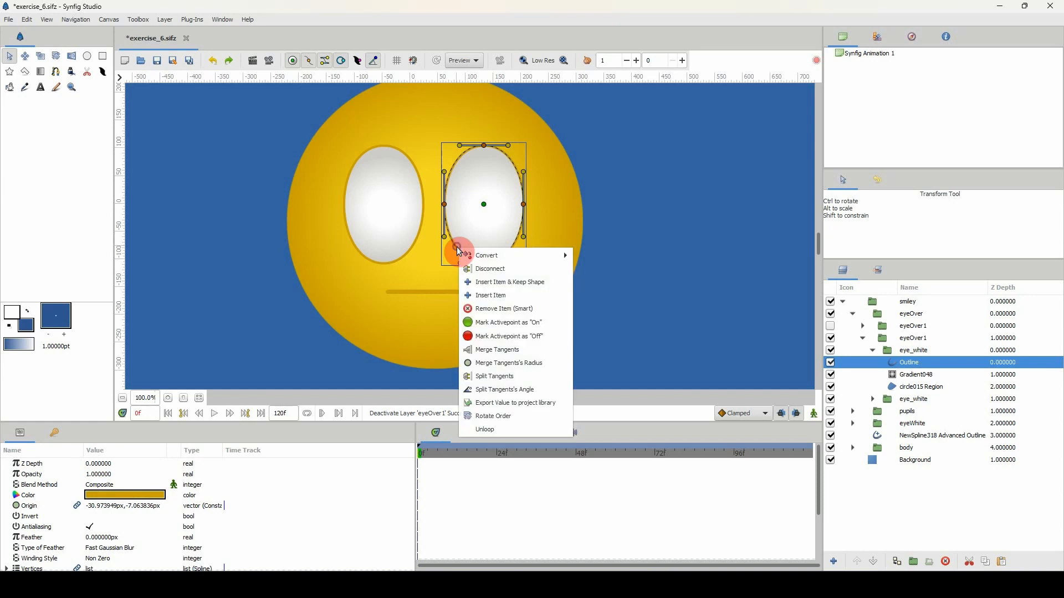
left_click(488, 283)
right_click(516, 249)
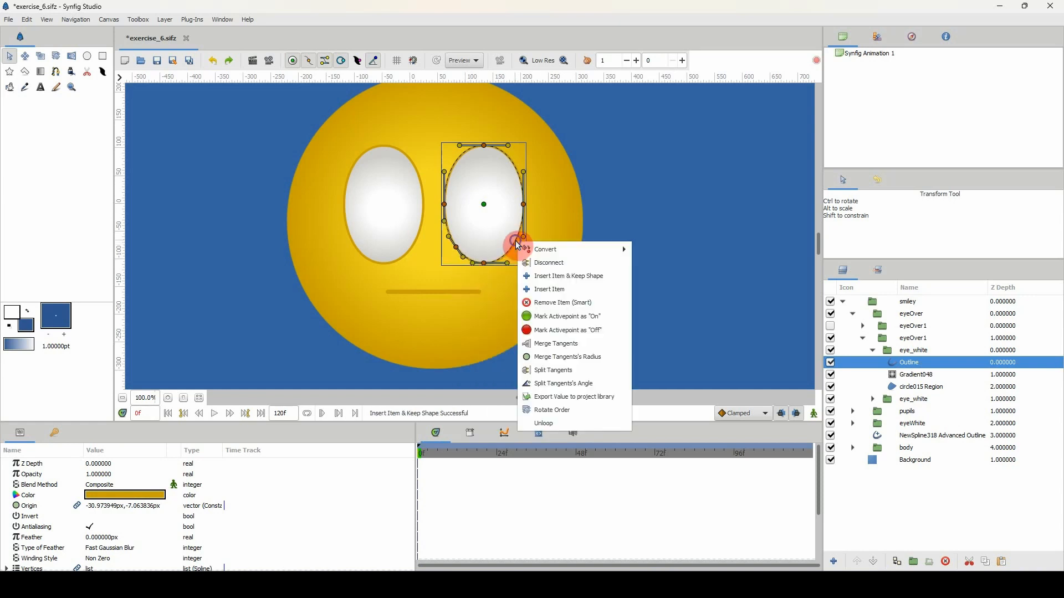
left_click(523, 273)
left_click(485, 264)
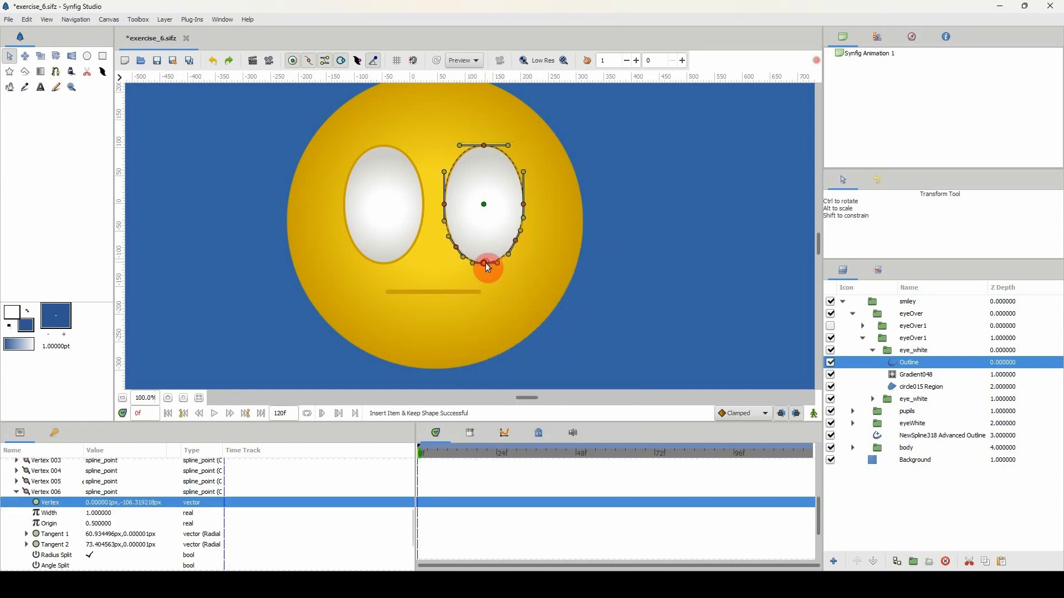
right_click(485, 263)
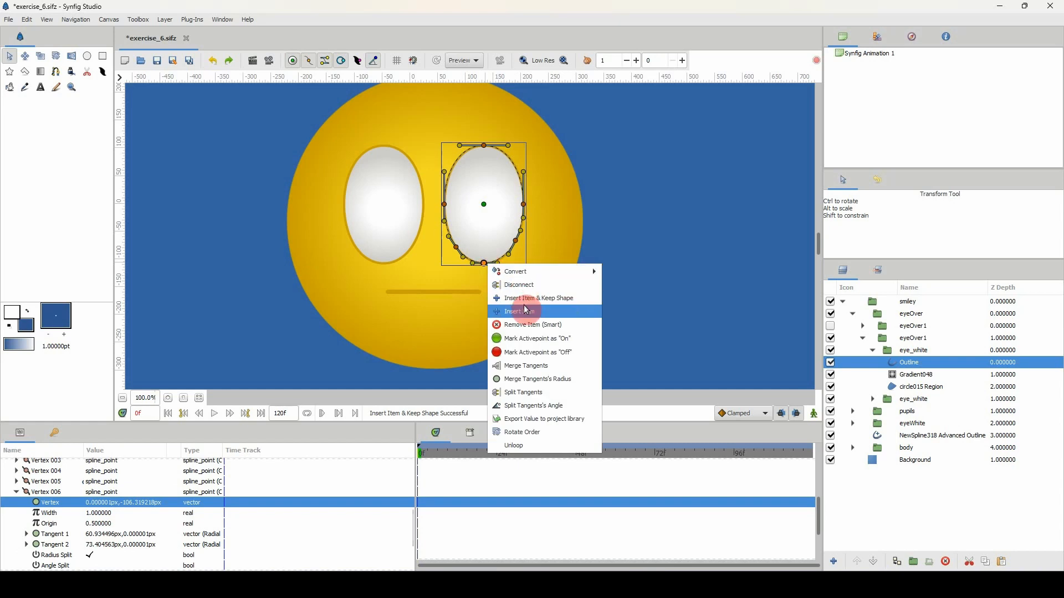
left_click(527, 325)
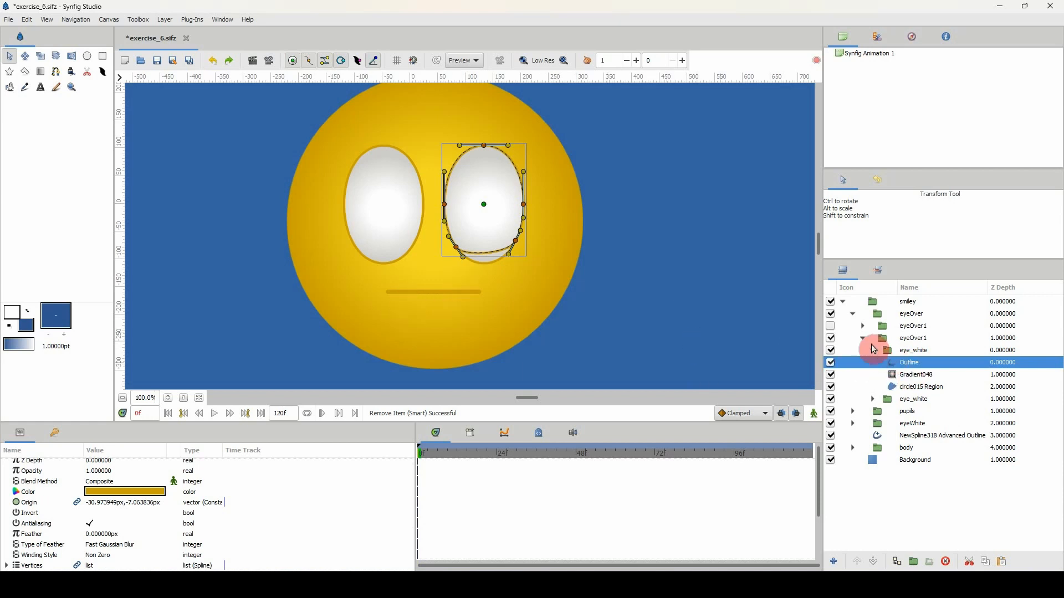
Step: Select the circle015 Region layers of both eye_white groups in the lower eyeOver1 together
left_click(873, 399)
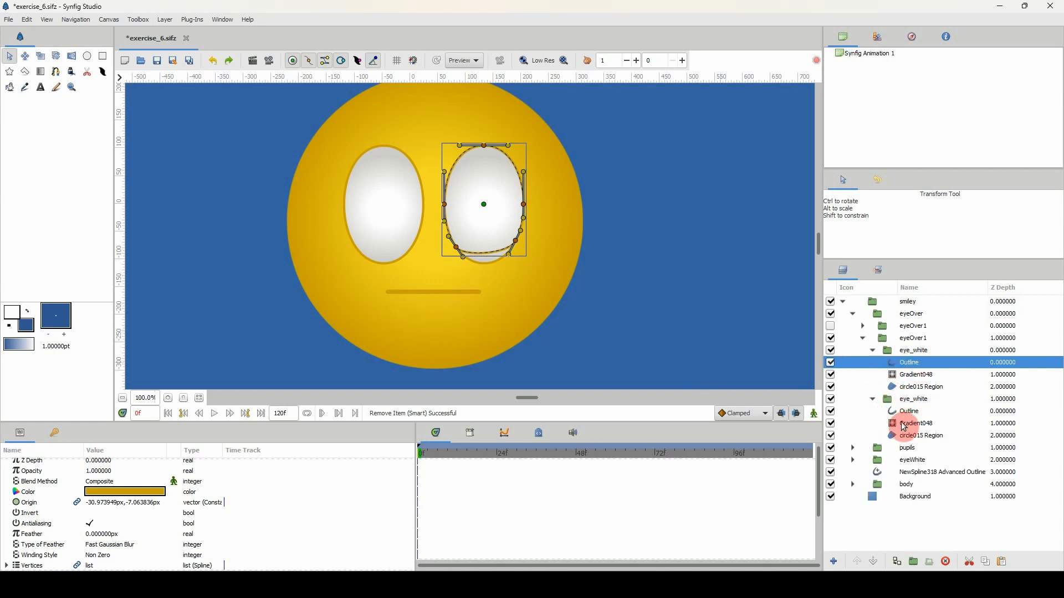
left_click(907, 436)
left_click(920, 387, "ctrl")
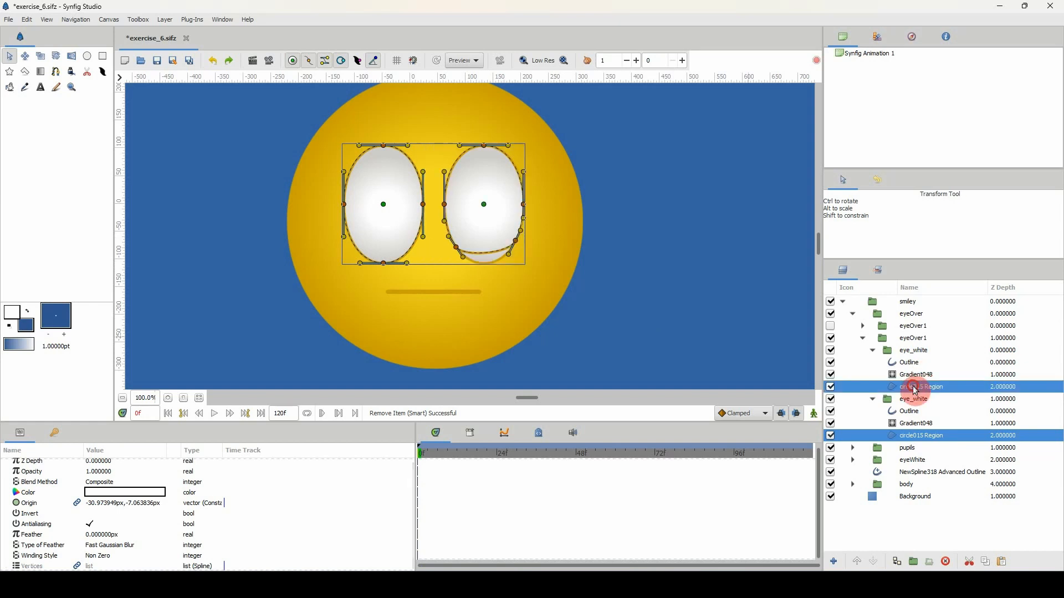
Step: Try removing the left-hand eye's bottom vertex, and undo the vertex edits made on both eyes
right_click(358, 249)
left_click(395, 327)
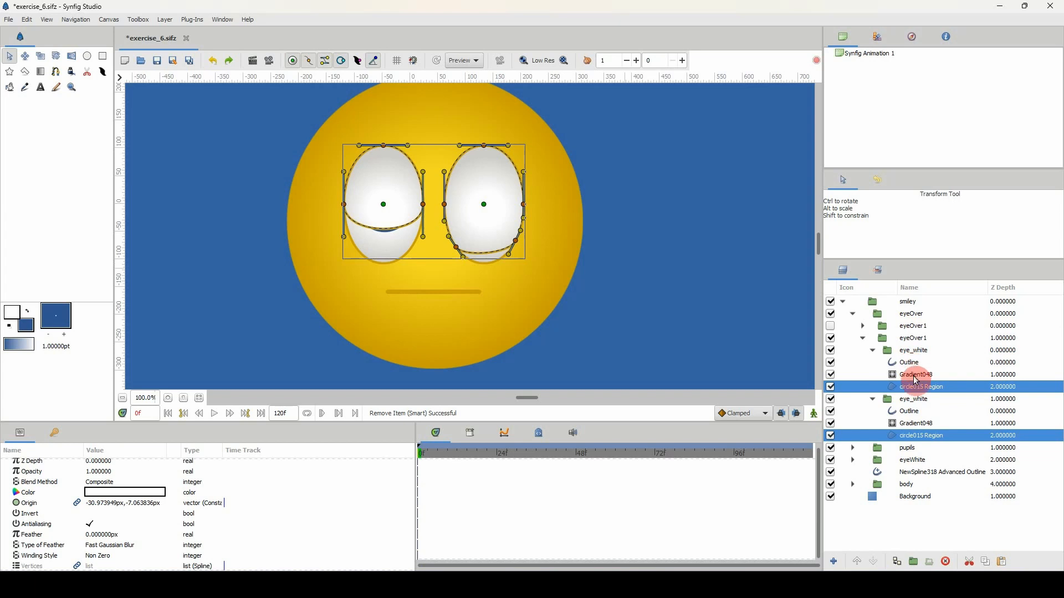
key("ctrl+z")
key("ctrl+z")
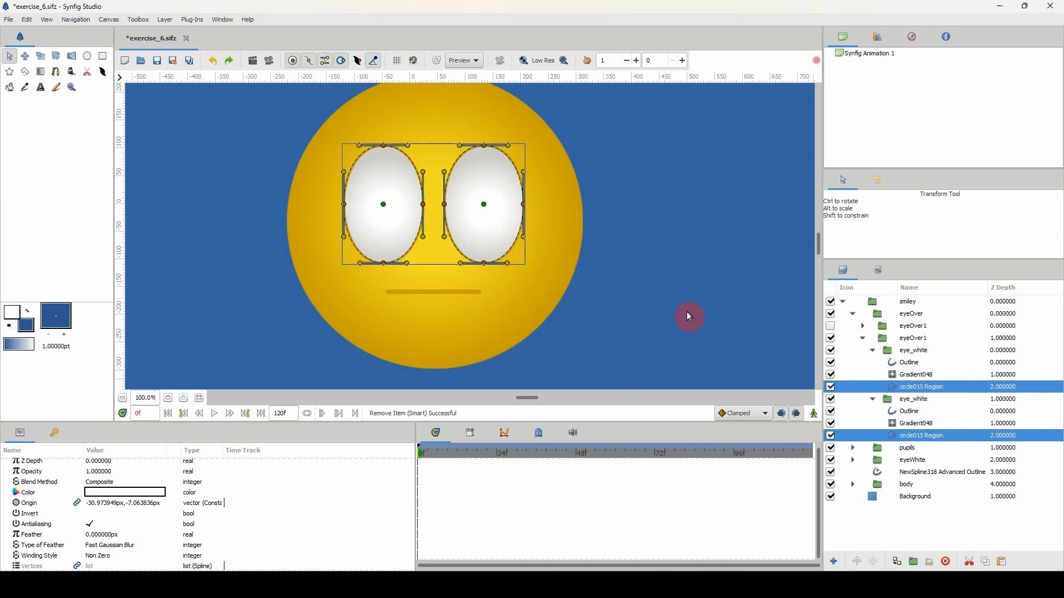
Step: Remove the bottom vertex from both eye shapes with the smart item removal
right_click(485, 270)
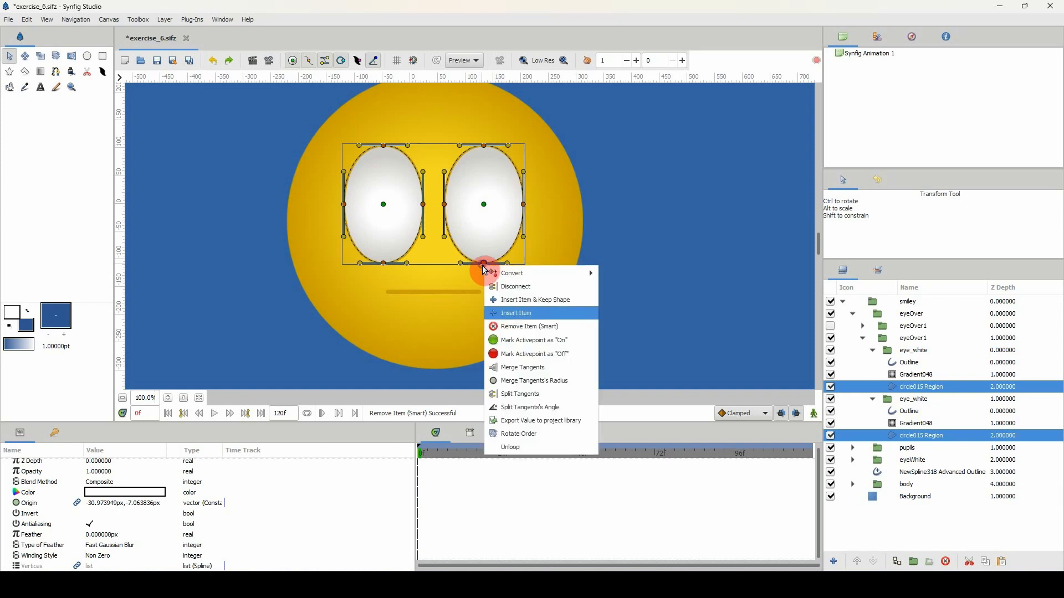
left_click(530, 327)
right_click(384, 265)
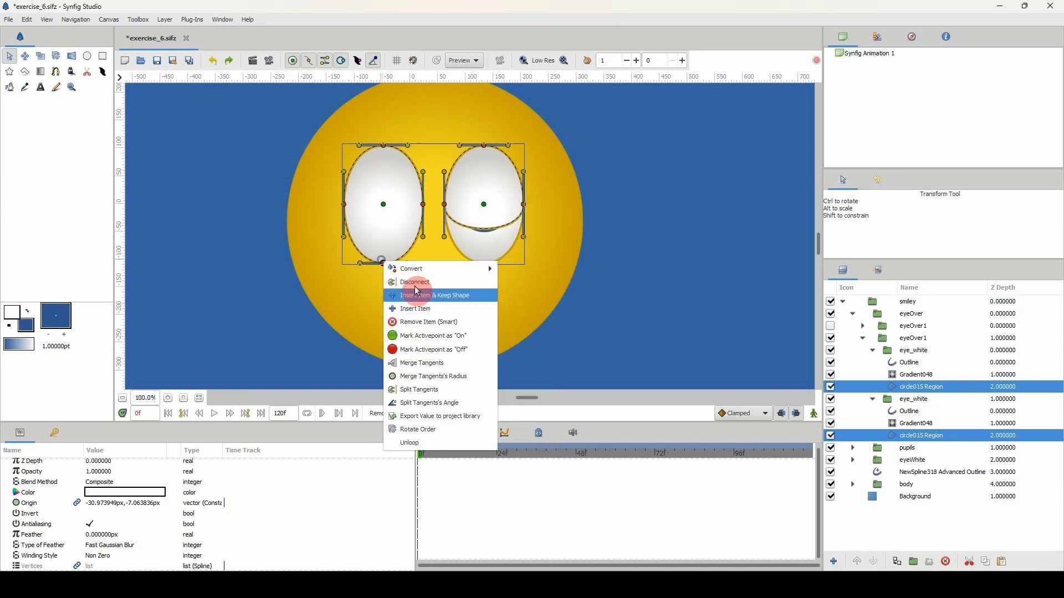
left_click(424, 326)
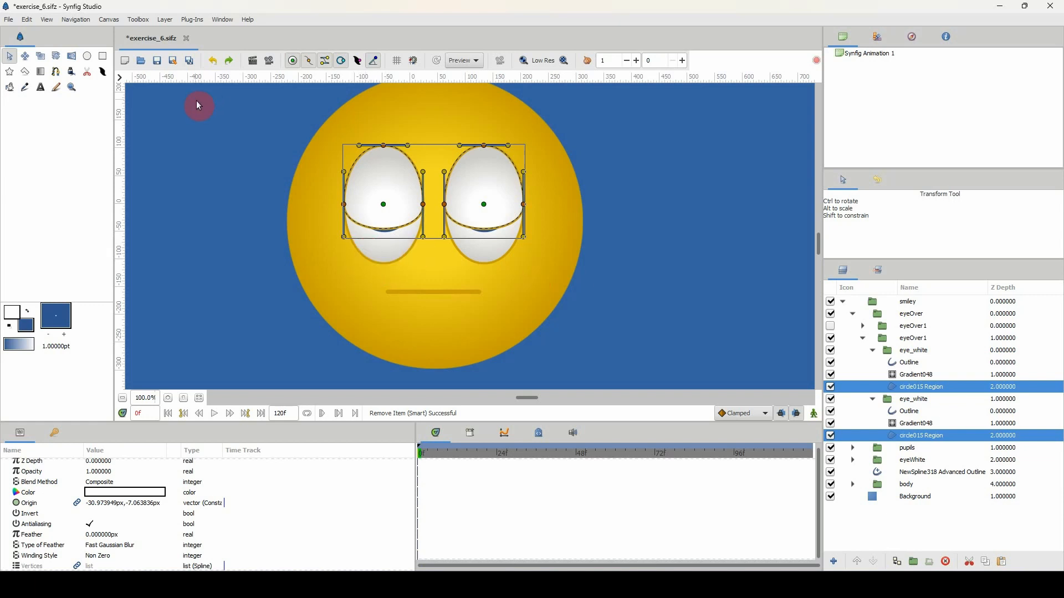
Step: Use the Sketch Tool to draw two rough eye shapes beside the face, each crossed by several horizontal lines
left_click(56, 87)
left_click_drag(650, 143, 644, 239)
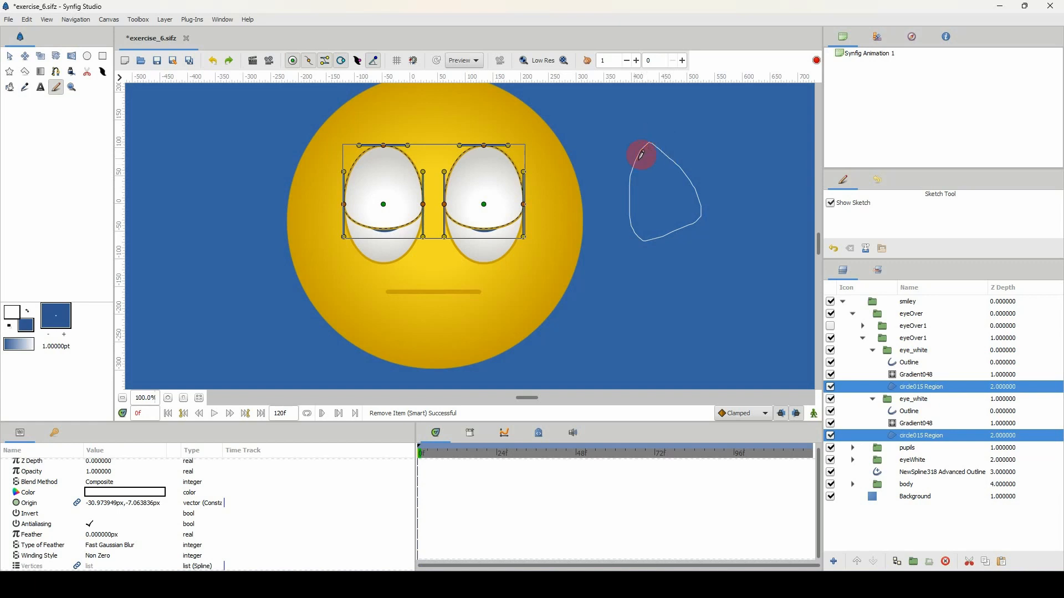
mouse_move(637, 165)
left_mouse_down()
mouse_move(673, 164)
mouse_move(660, 185)
mouse_move(705, 185)
left_mouse_up()
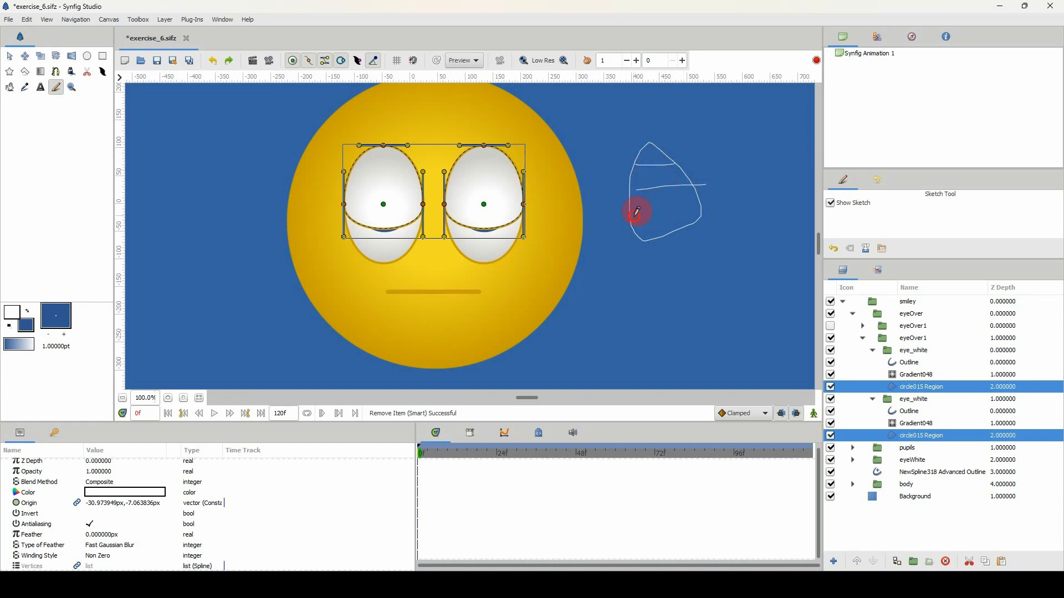
mouse_move(636, 212)
left_mouse_down()
mouse_move(699, 207)
mouse_move(737, 236)
left_mouse_up()
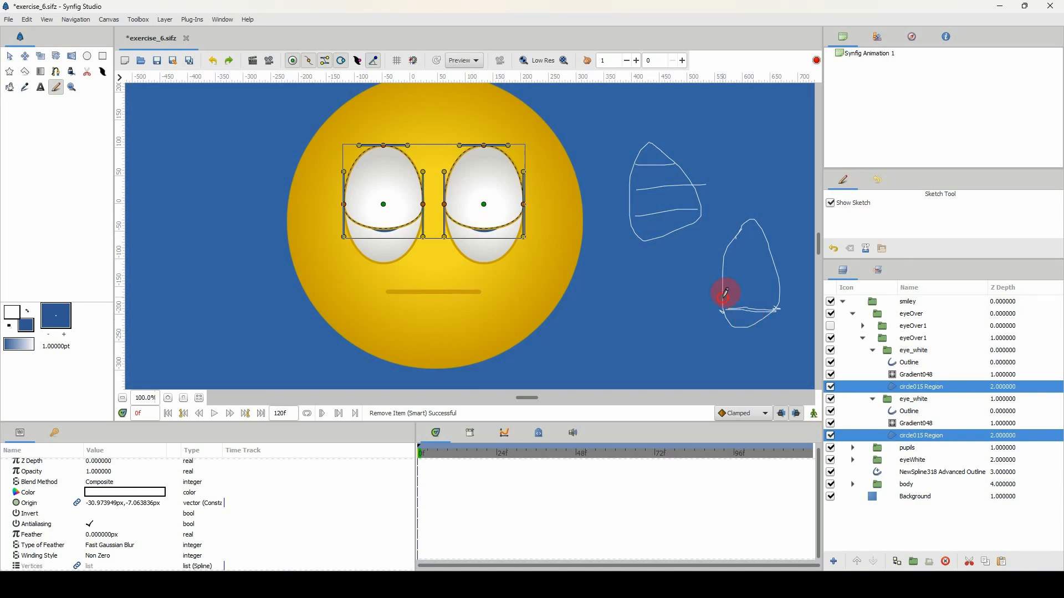
mouse_move(726, 279)
left_mouse_down()
mouse_move(773, 279)
mouse_move(731, 258)
mouse_move(765, 262)
left_mouse_up()
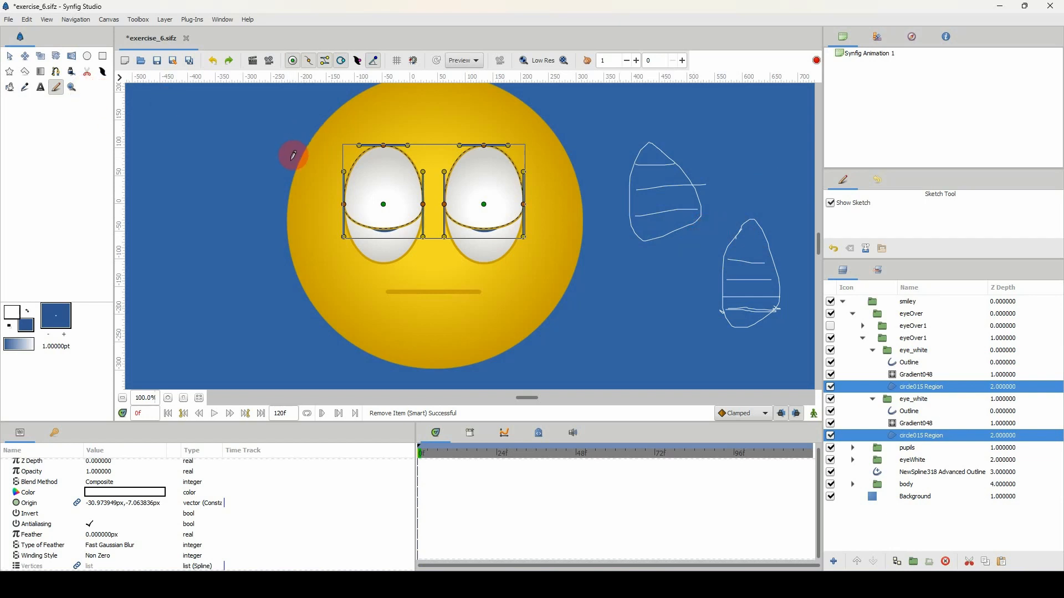
Step: Collapse the lower eyeOver1 group with its eye_white contents and rename it eyeOver2
left_click(873, 350)
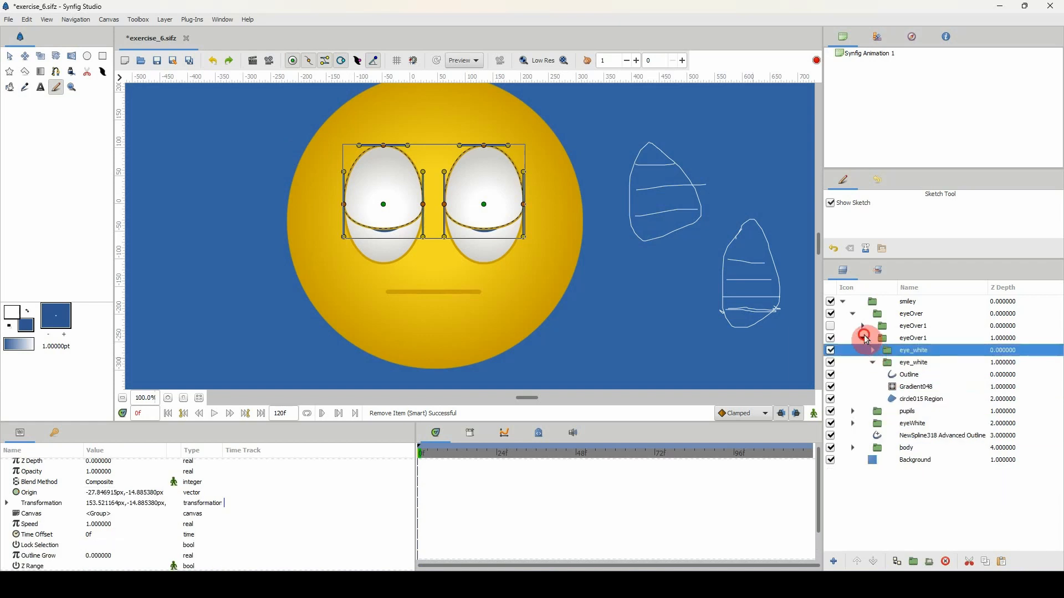
left_click(862, 338)
double_click(918, 338)
left_click(937, 336)
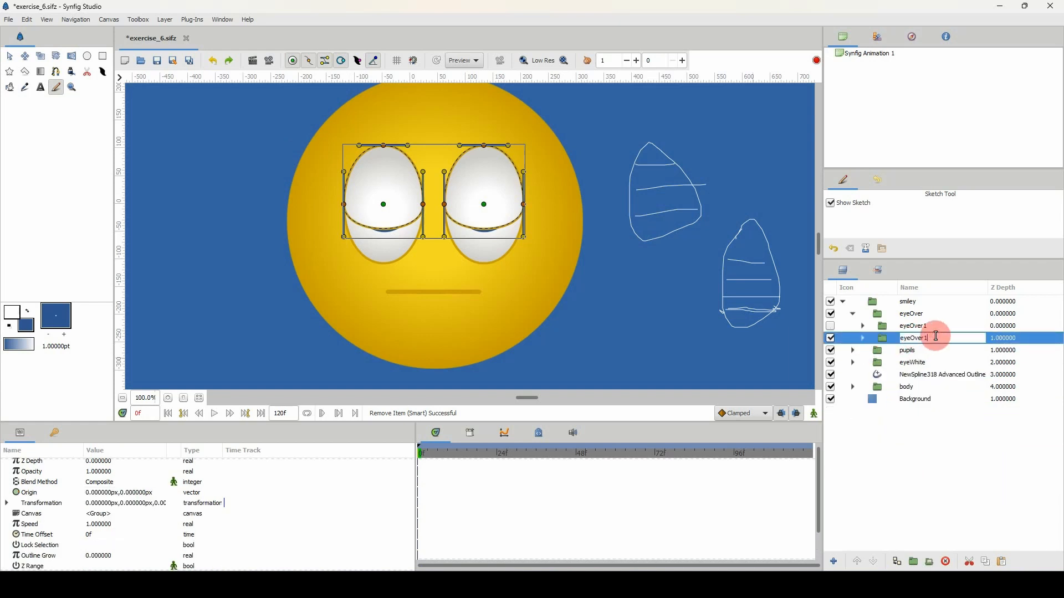
key("BackSpace")
type("2")
key("Return")
Step: Duplicate the eyeOver2 group inside eyeOver and hide the upper of the two copies
key("ctrl+c")
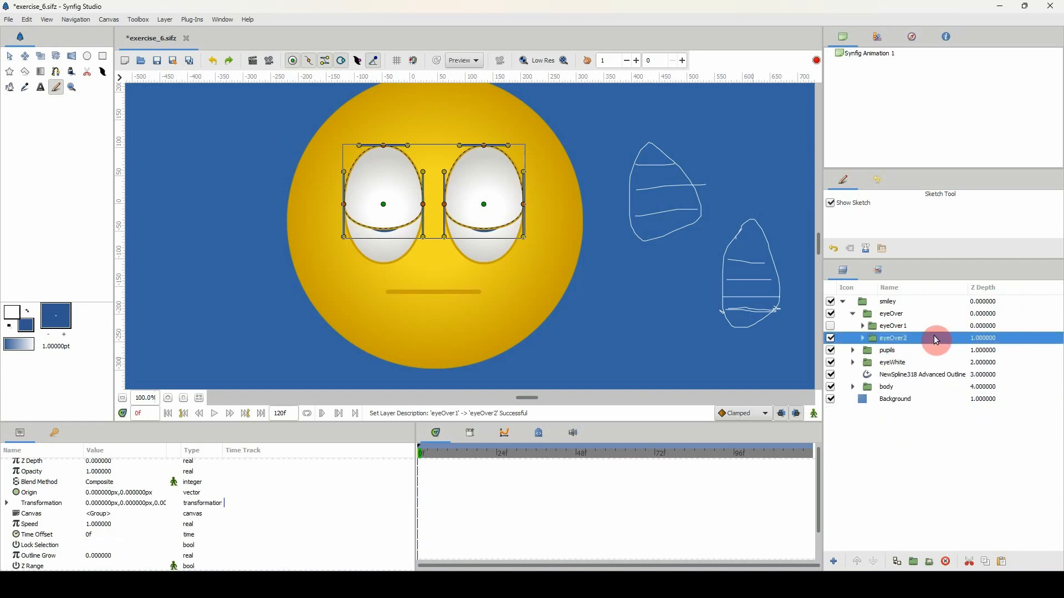
key("ctrl+v")
left_click(830, 338)
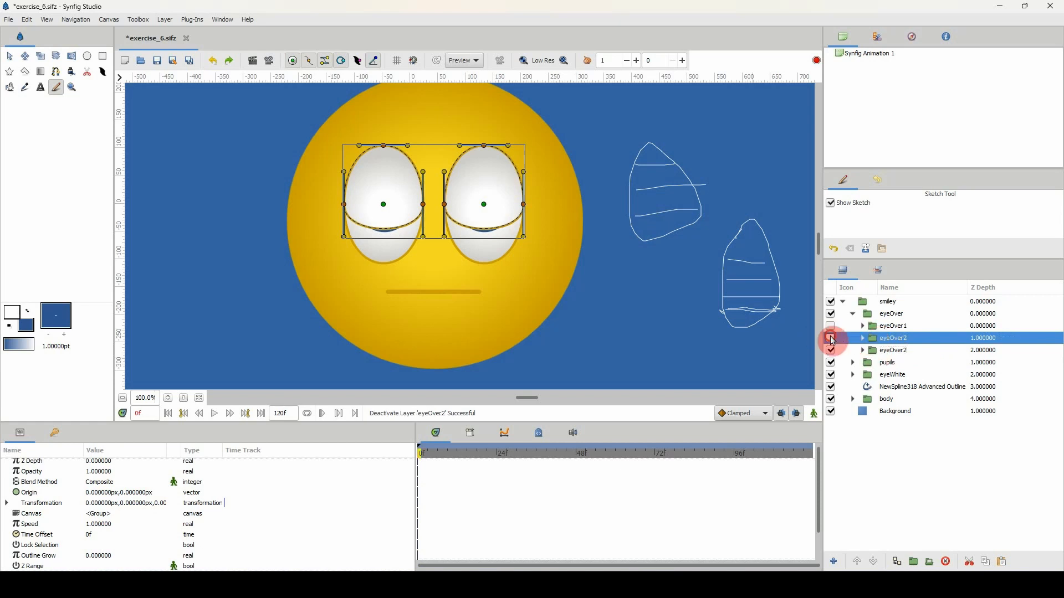
Step: Select the circle015 Region layers of both eye_white groups in the lower eyeOver2 together
left_click(870, 352)
left_click(870, 352)
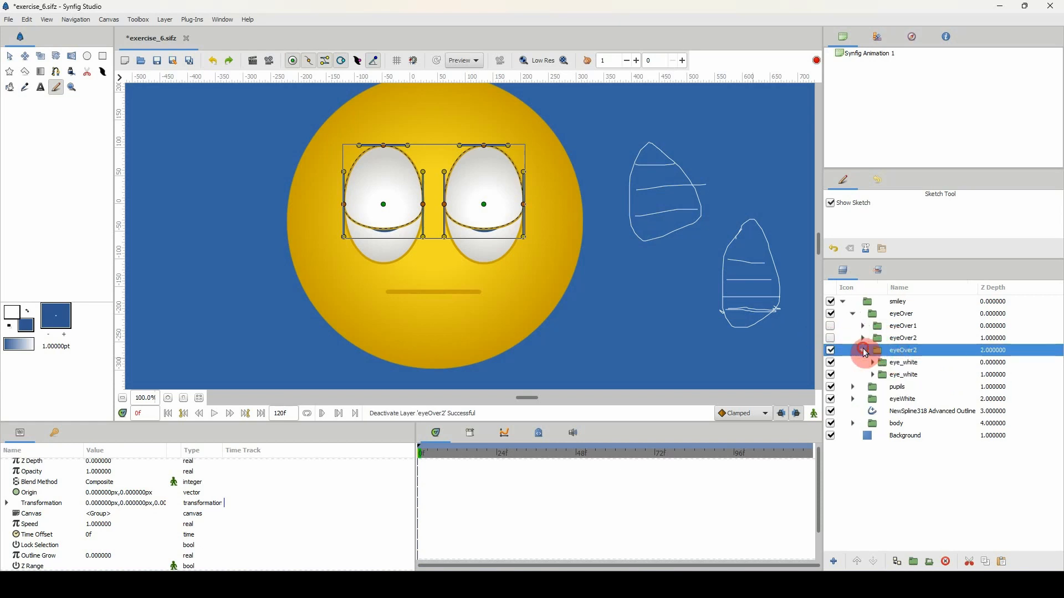
left_click(882, 364)
left_click(874, 362)
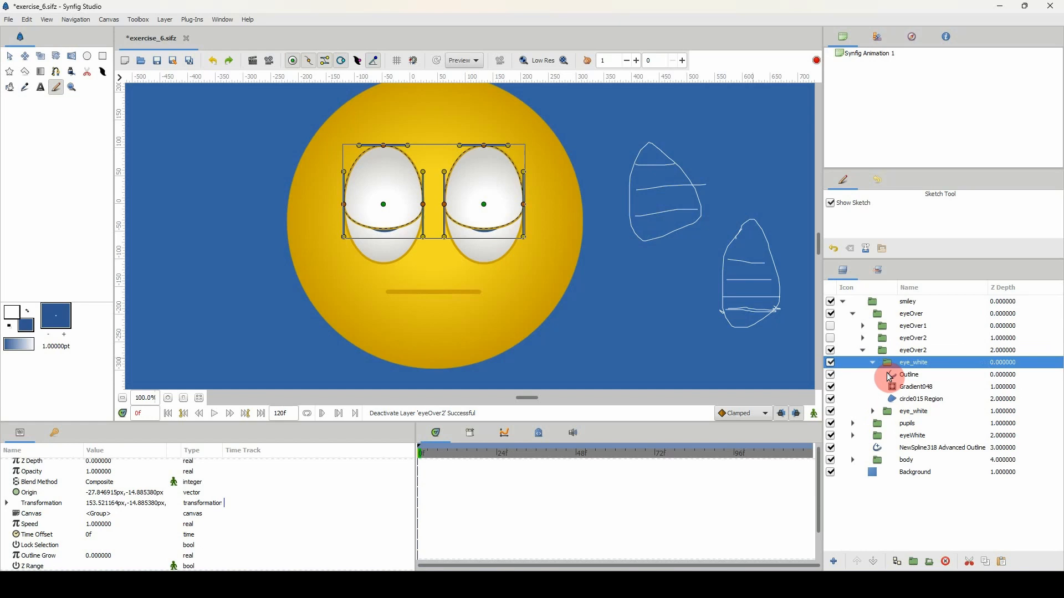
left_click(909, 399)
left_click(873, 411)
left_click(909, 448, "ctrl")
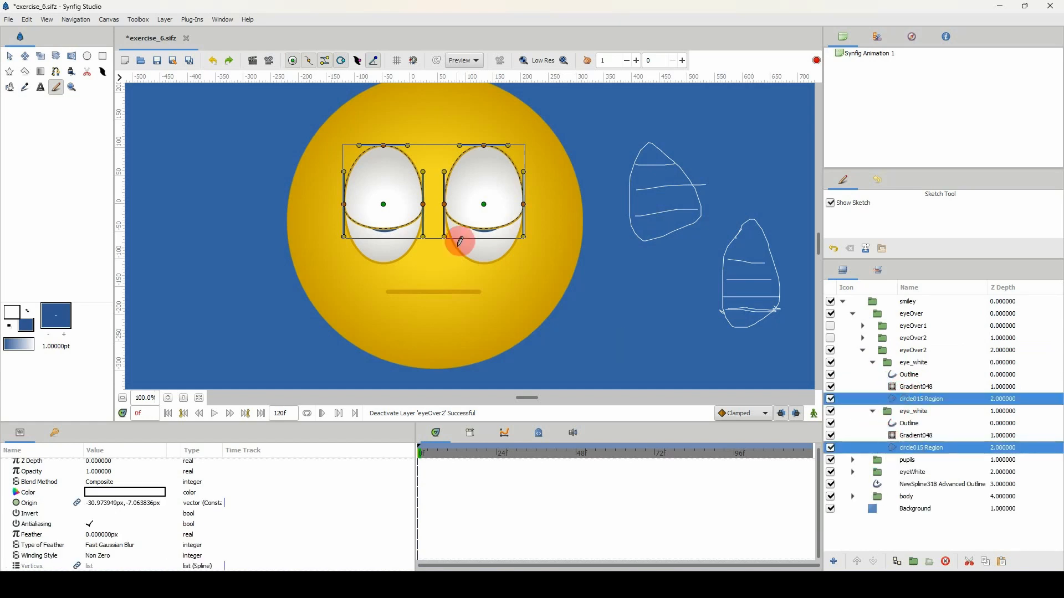
Step: With the Transform Tool, insert a shape-keeping vertex on each side of both eye shapes, slightly above the existing side vertices
key("alt+a")
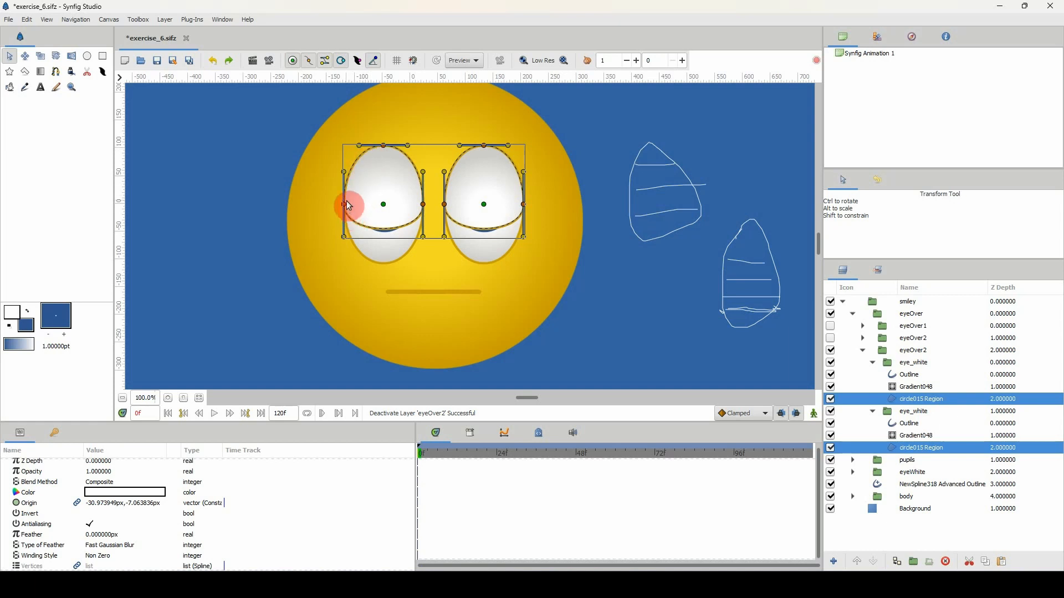
right_click(348, 187)
key("Escape")
right_click(348, 187)
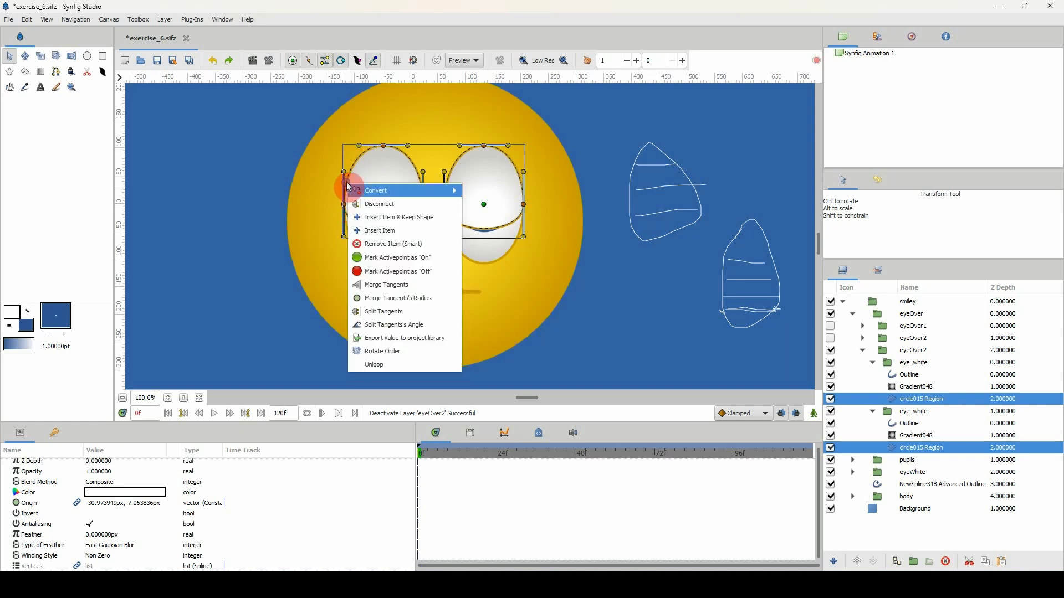
left_click(383, 213)
right_click(419, 182)
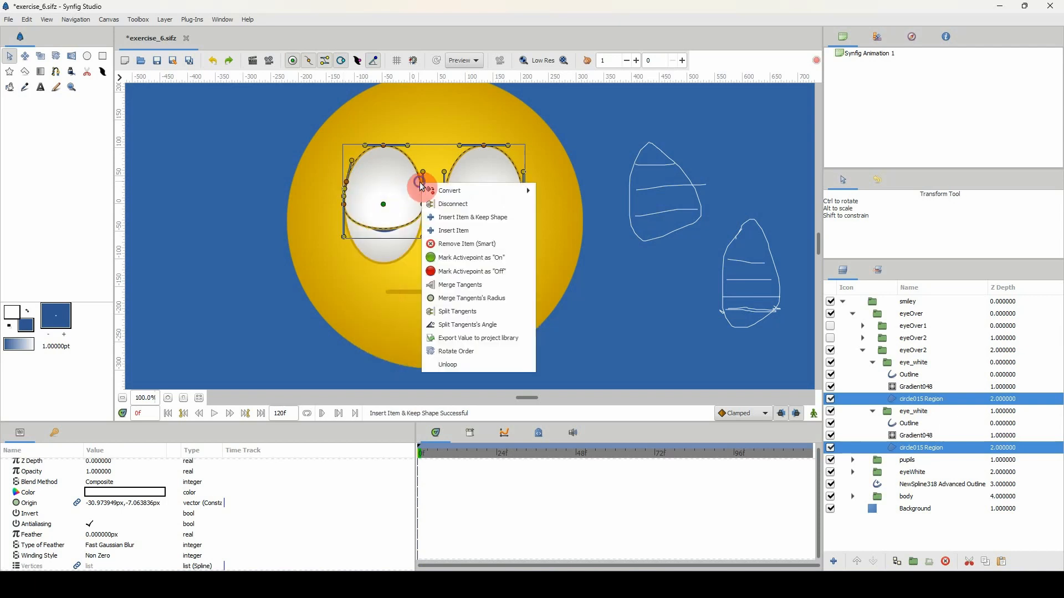
left_click(452, 213)
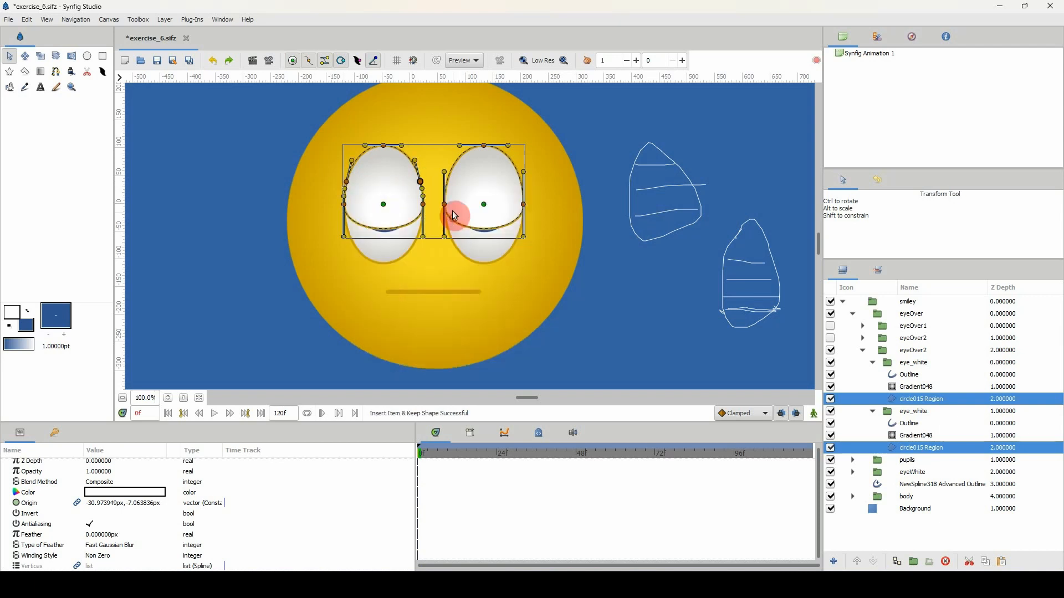
right_click(451, 183)
left_click(478, 218)
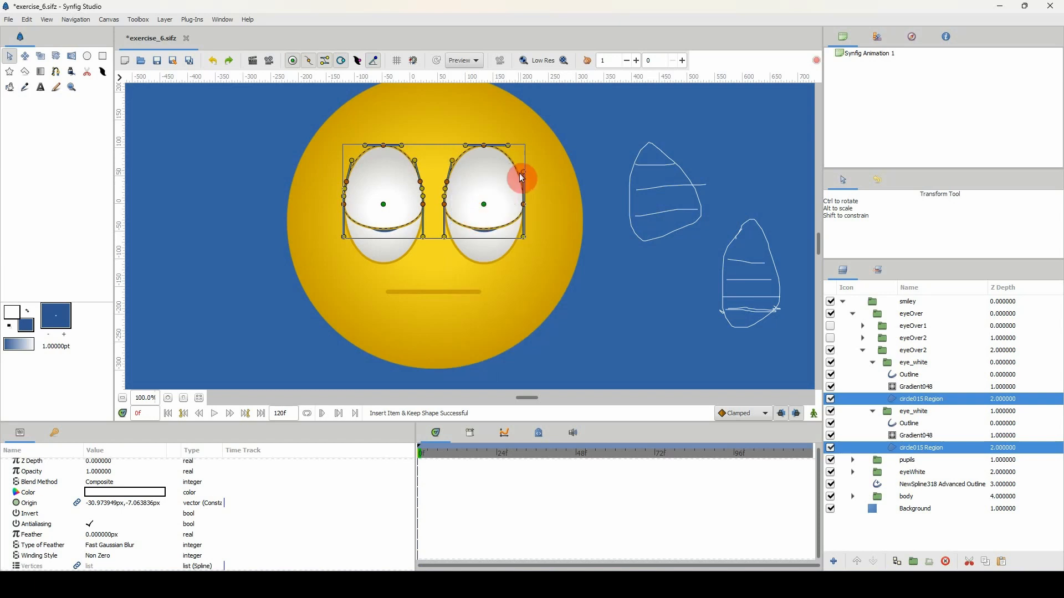
right_click(518, 178)
left_click(518, 213)
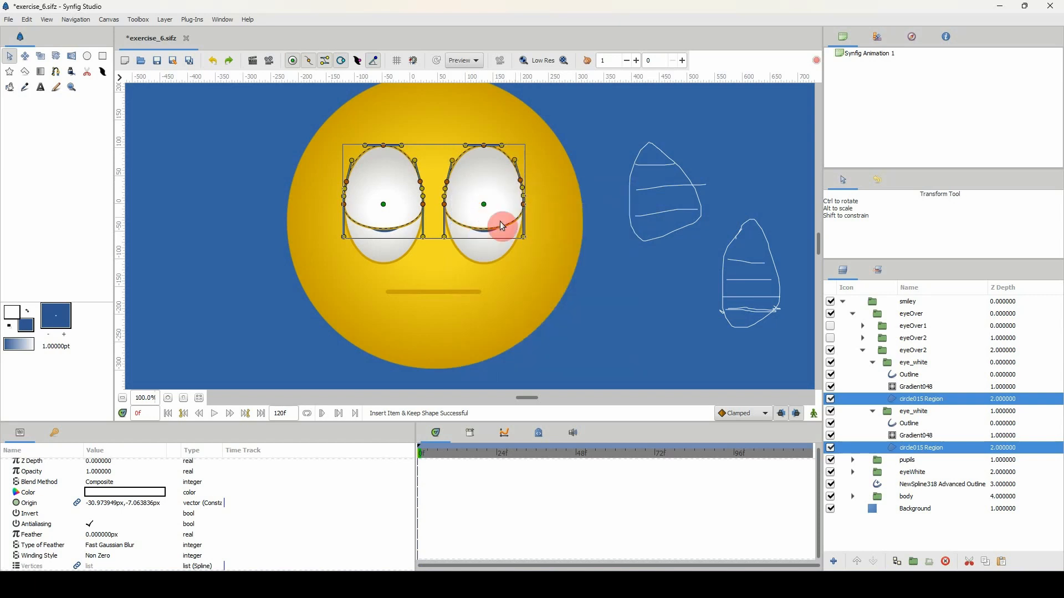
Step: Remove the lower side vertices from both eye shapes with the smart item removal, leaving only the newly inserted side vertices
left_click(524, 206)
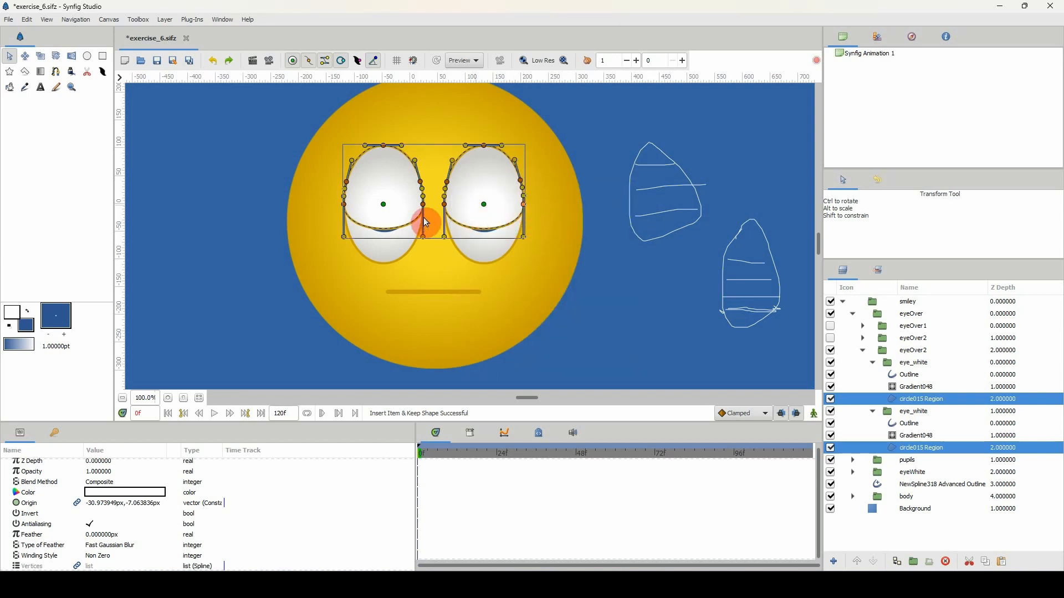
right_click(524, 206)
left_click(562, 269)
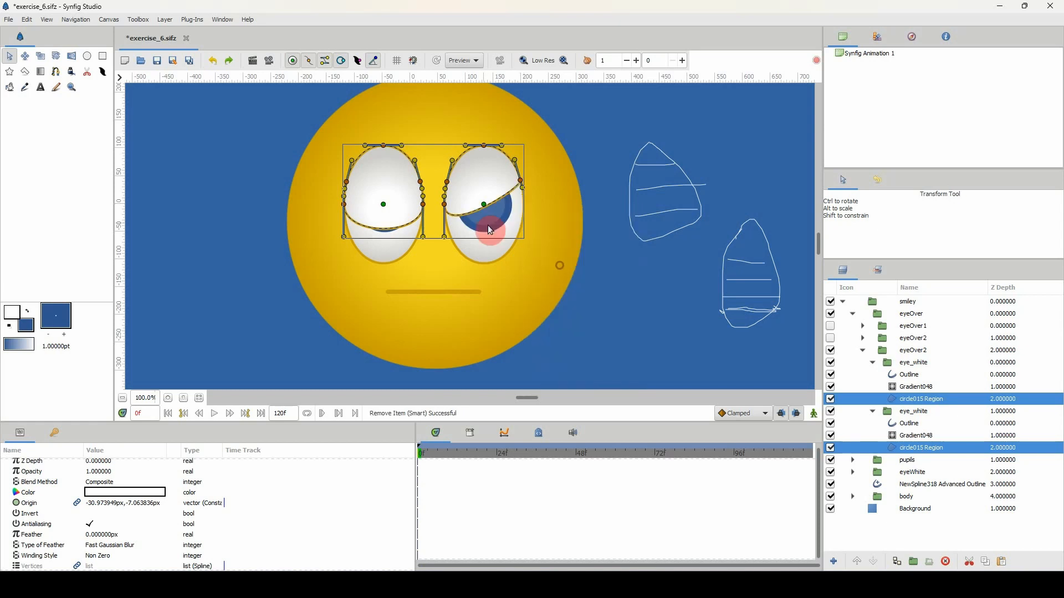
right_click(445, 205)
left_click(472, 254)
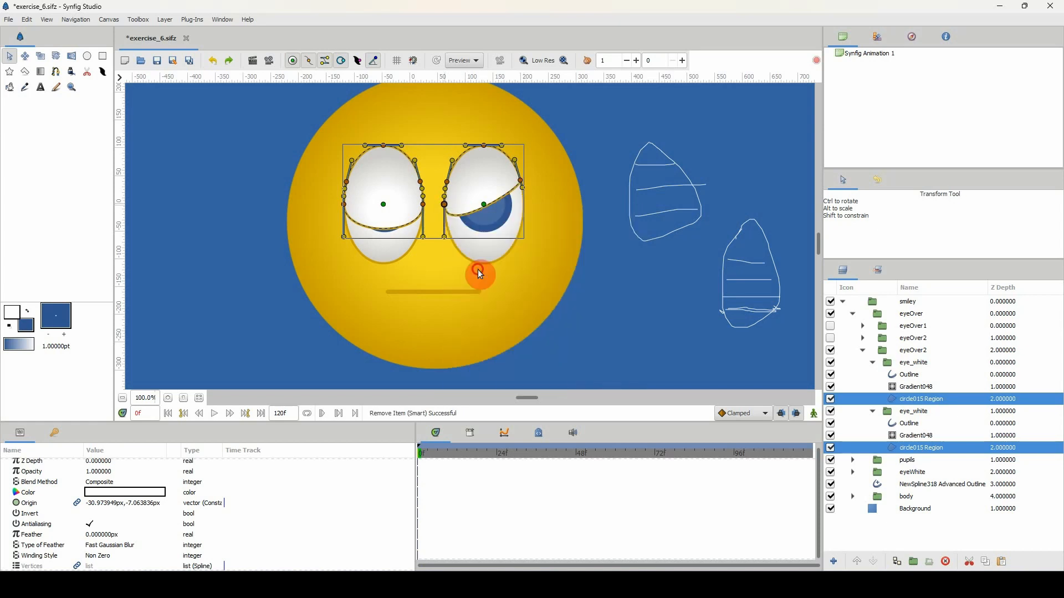
right_click(348, 207)
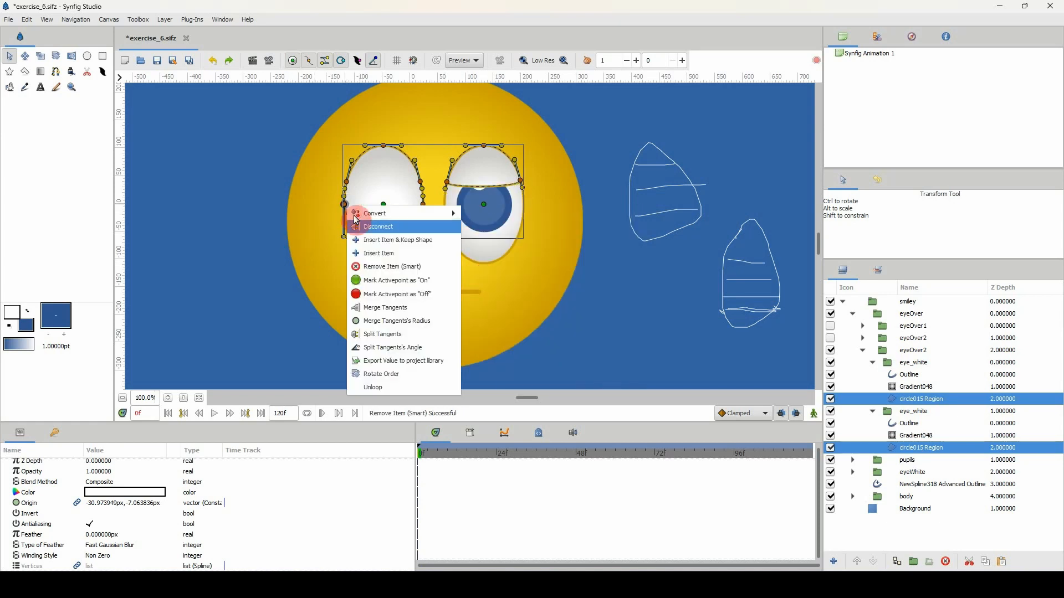
left_click(373, 266)
right_click(423, 205)
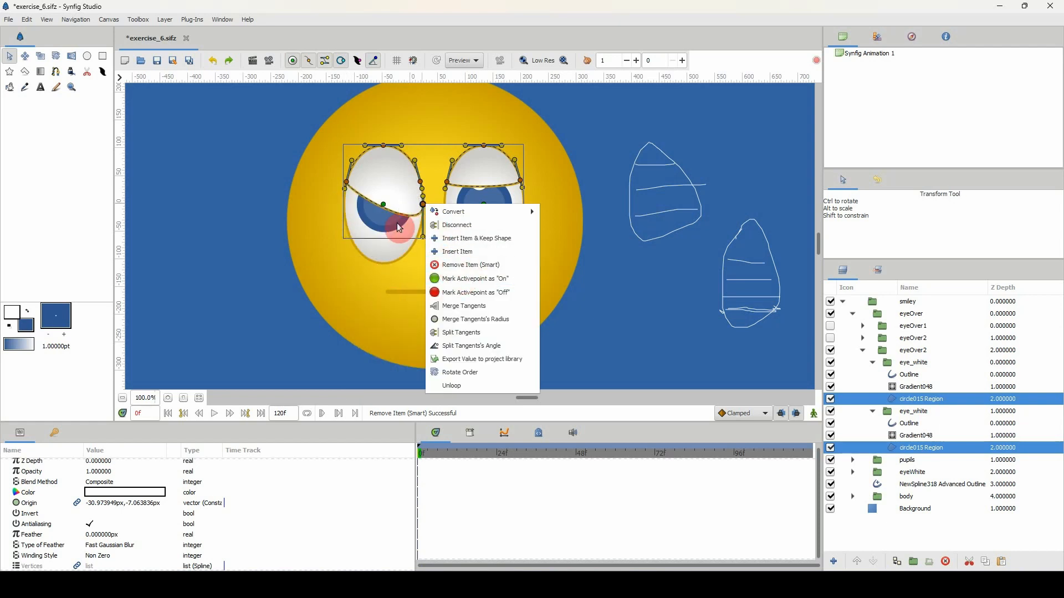
left_click(470, 265)
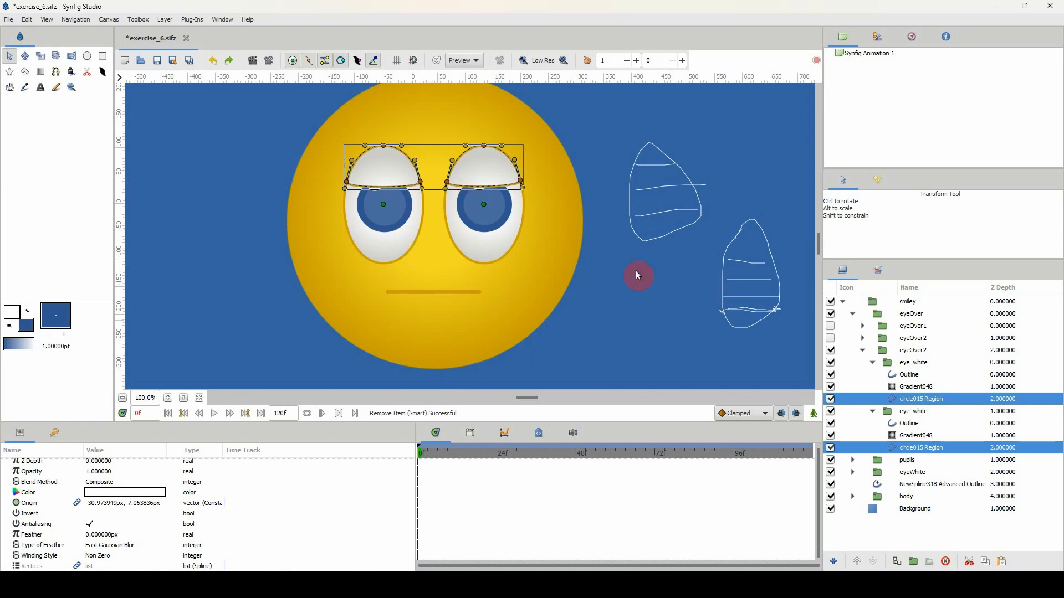
Step: Collapse the lower eyeOver2 group and rename it eyeOver3
left_click(872, 364)
left_click(863, 350)
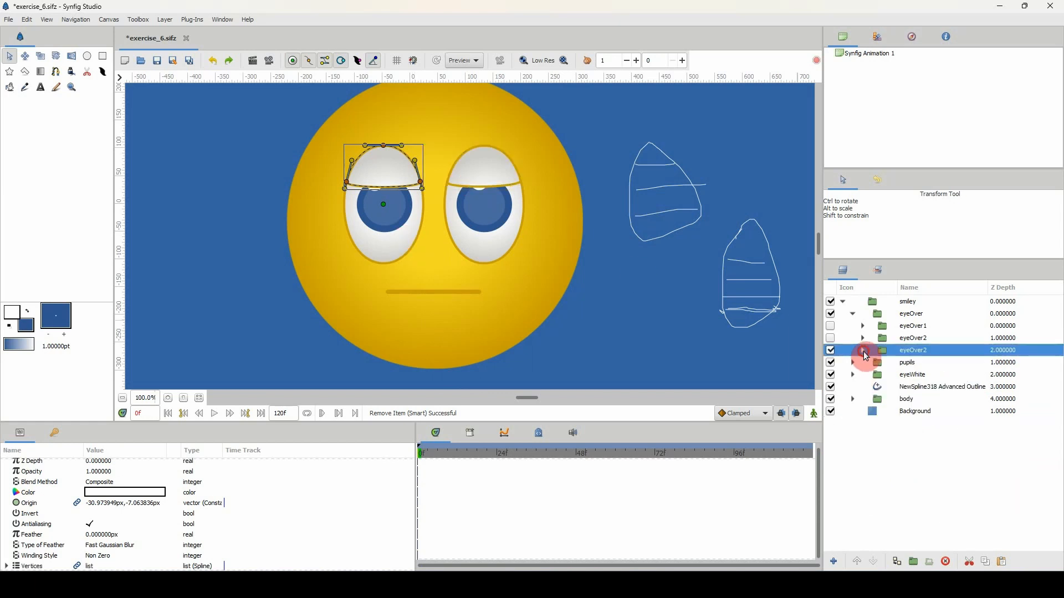
left_click(939, 350)
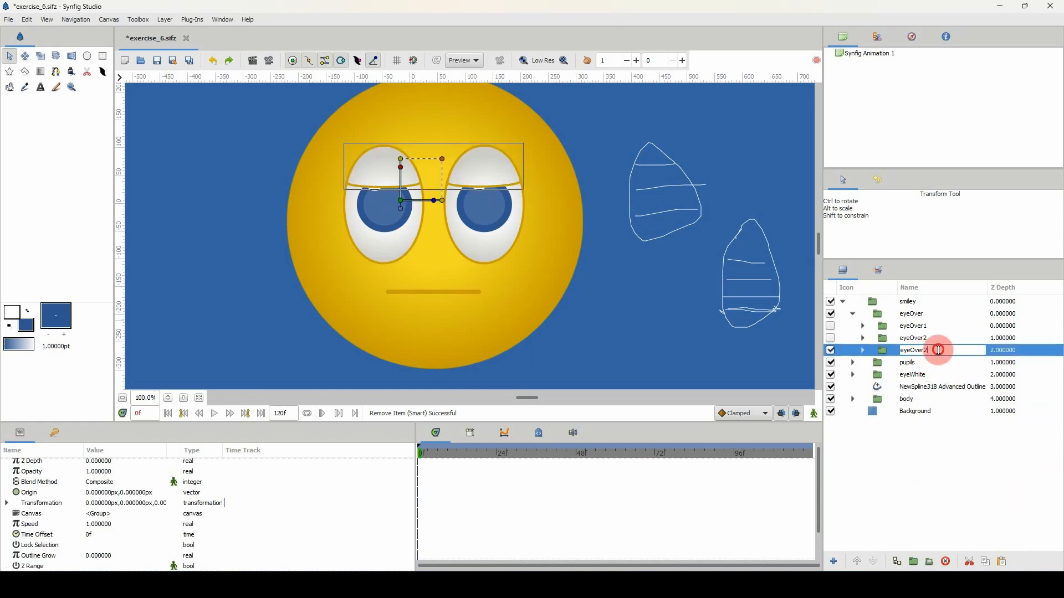
key("BackSpace")
key("Return")
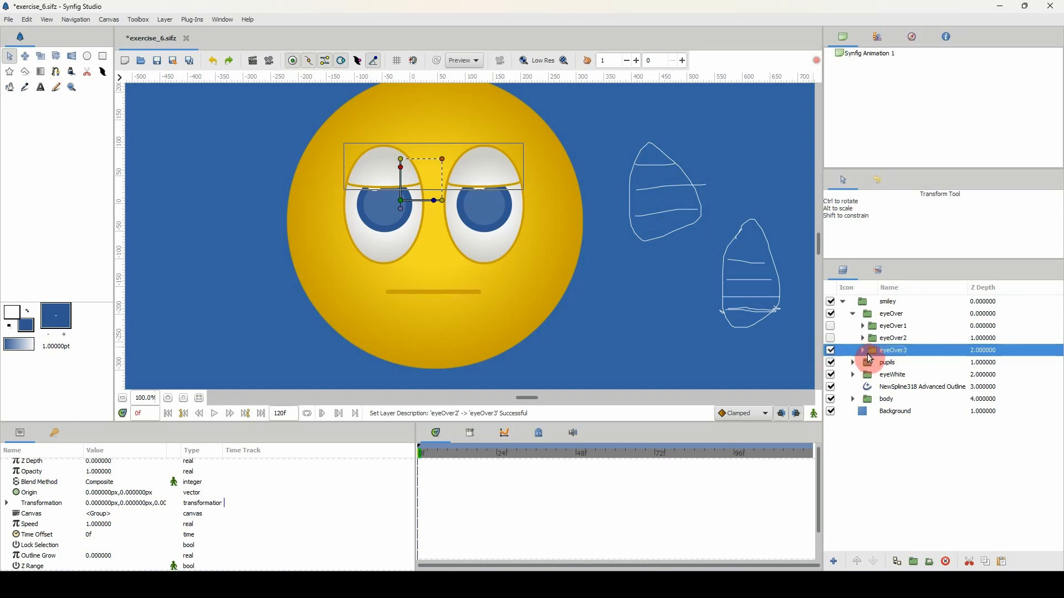
Step: Duplicate the eyeOver3 group, hide the upper copy and expand the lower one
key("ctrl+v")
left_click(831, 351)
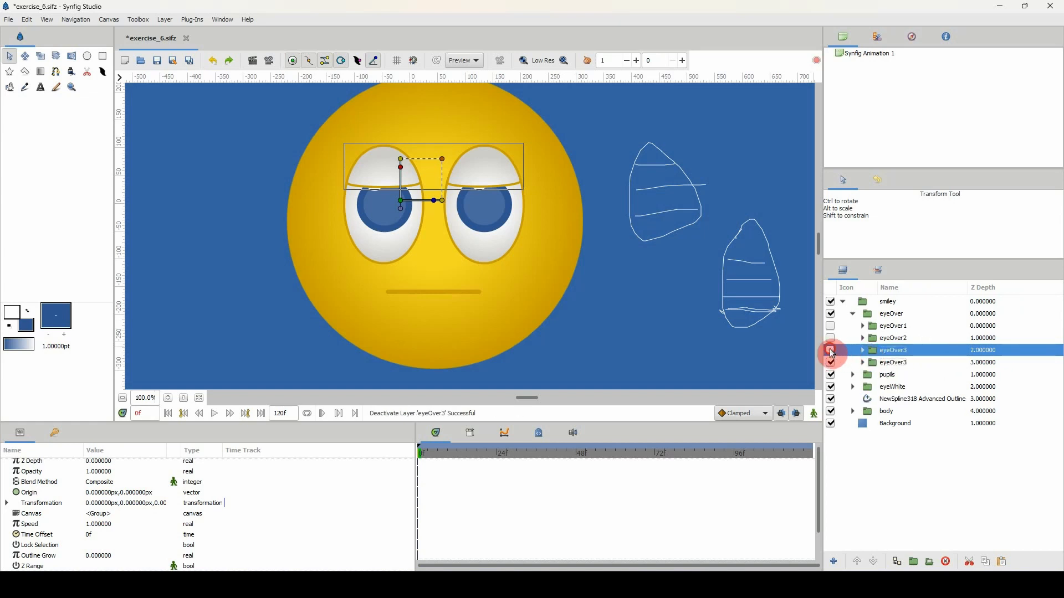
left_click(886, 364)
left_click(859, 363)
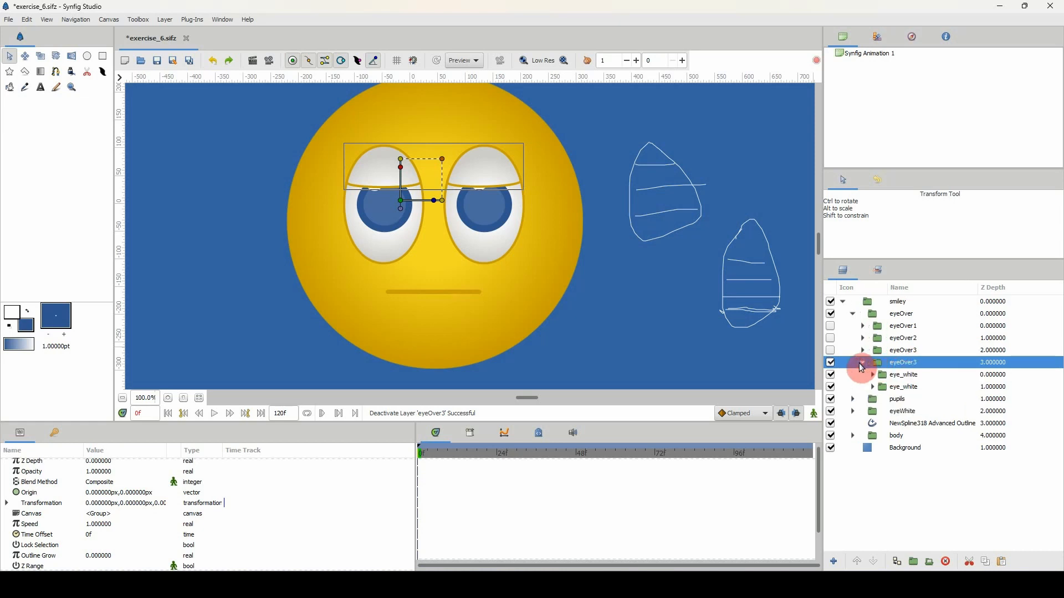
Step: Rename the lower eyeOver3 group as eyeOver4
double_click(909, 361)
left_click(926, 363)
key("BackSpace")
type("4")
key("Return")
left_click(831, 363)
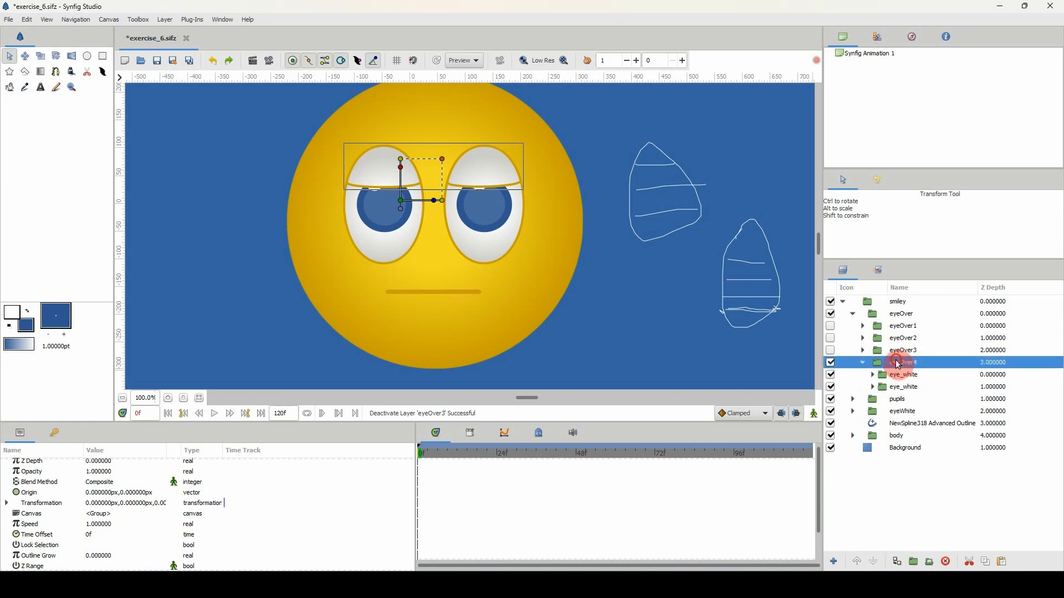
Step: Expand both eye_white groups in eyeOver4 and select their circle015 Region layers together
left_click(894, 381)
left_click(873, 375)
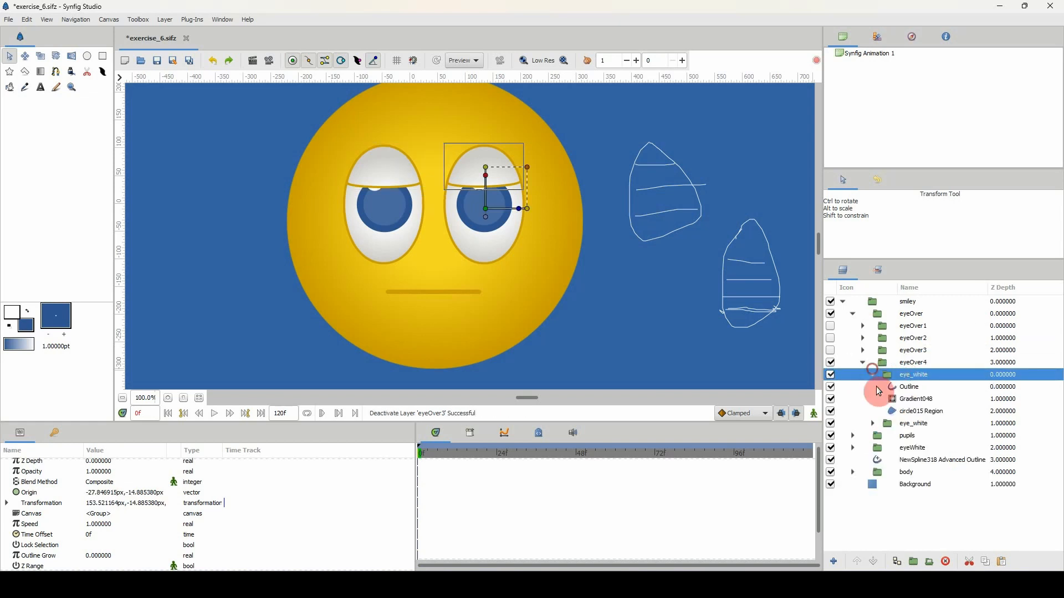
left_click(873, 425)
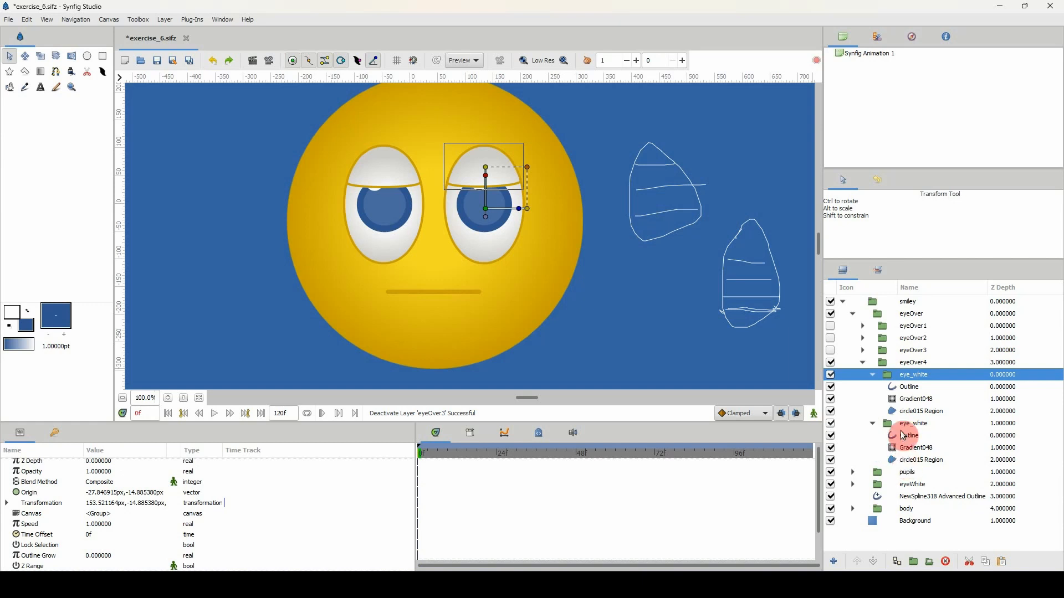
left_click(906, 412)
left_click(389, 211)
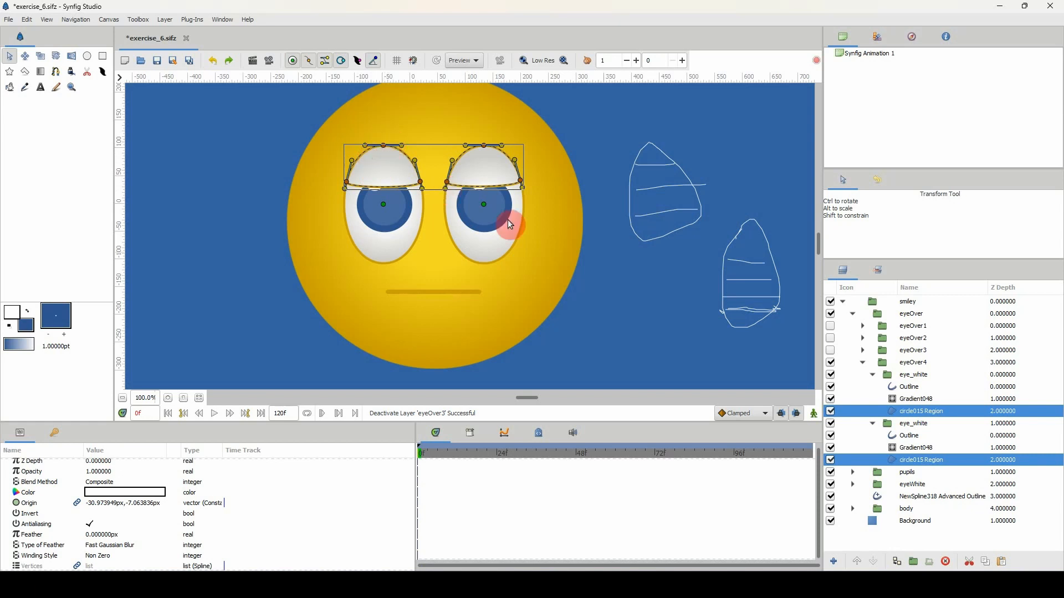
Step: Deactivate the circle015 Region, Outline and Gradient048 layers in both eye_white groups of eyeOver4, and collapse the two groups
left_click(909, 411)
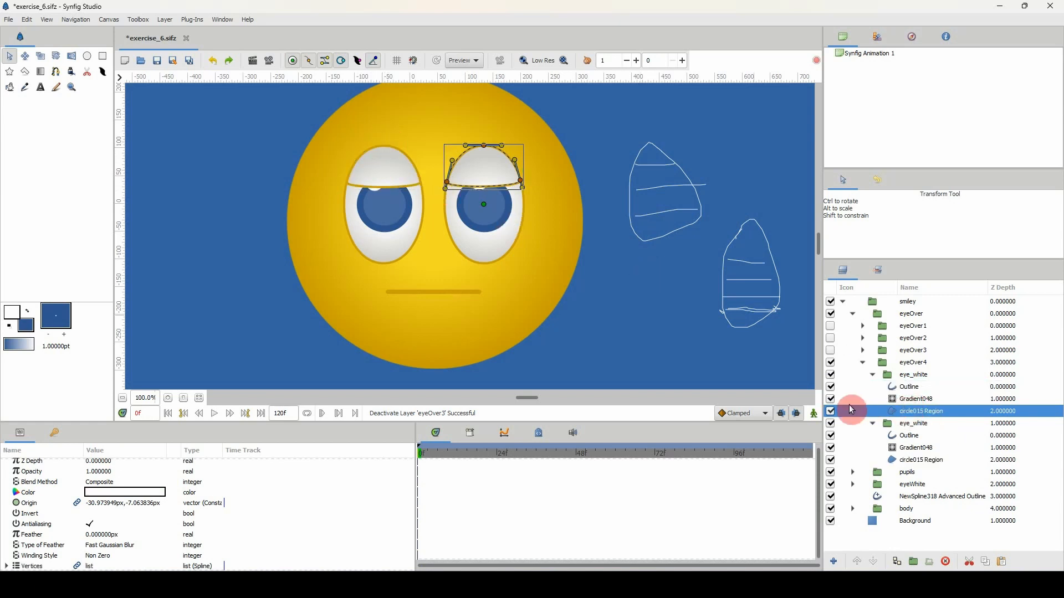
left_click(831, 412)
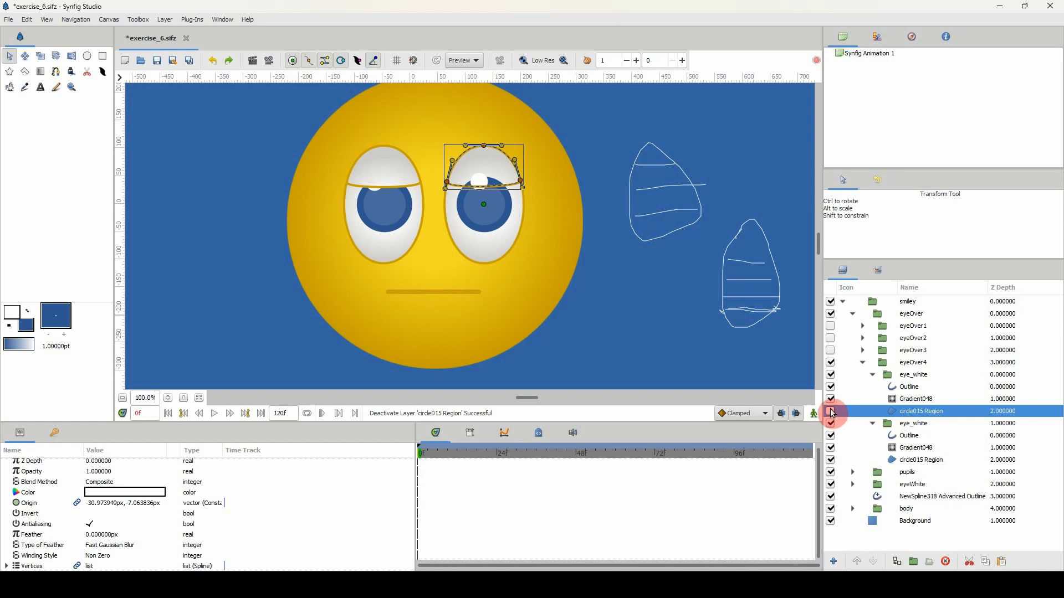
left_click(831, 461)
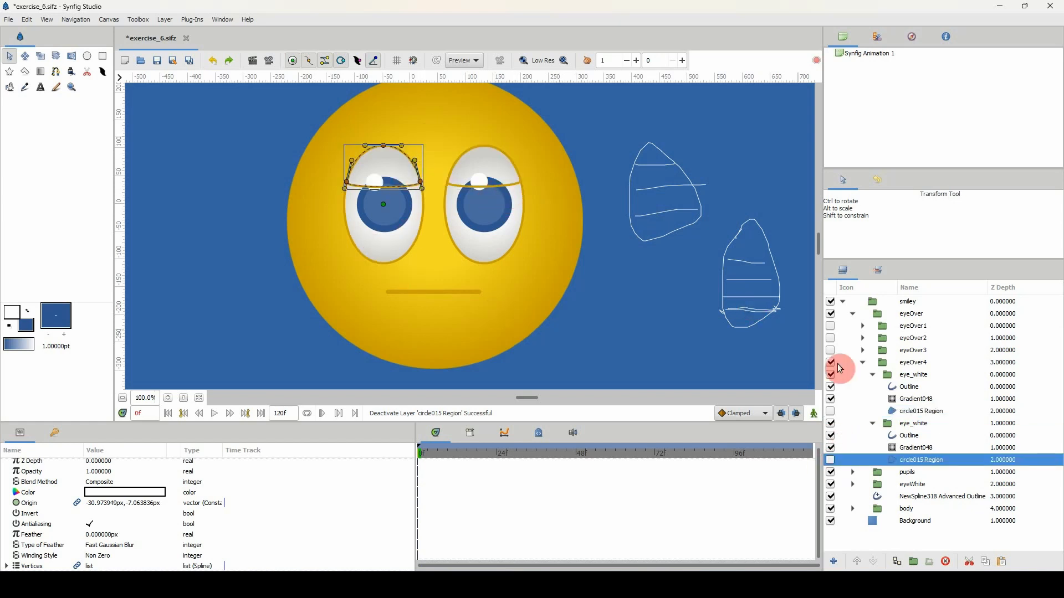
left_click(830, 387)
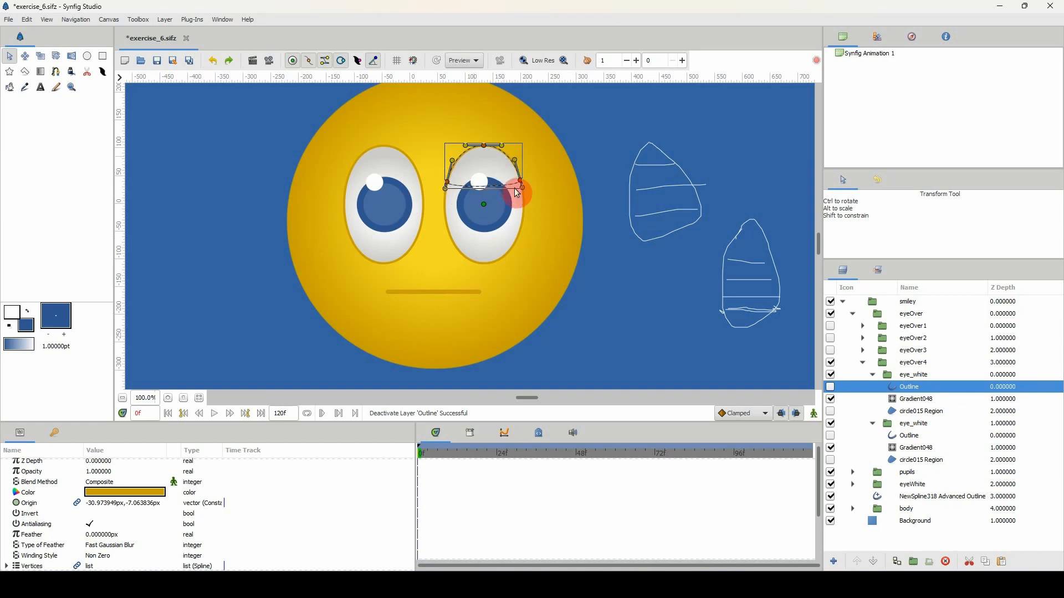
left_click(831, 399)
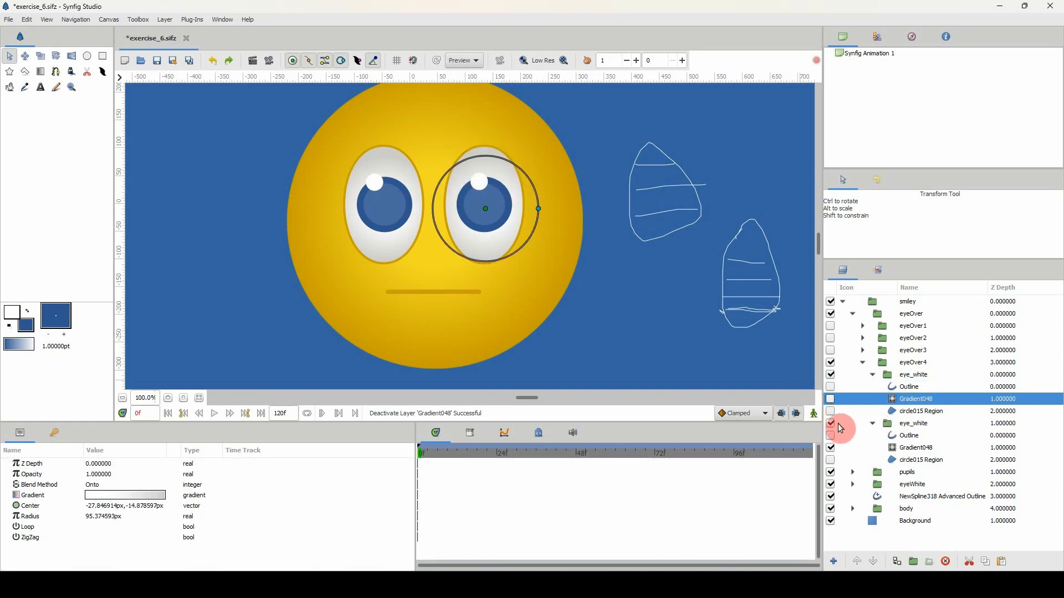
left_click(831, 448)
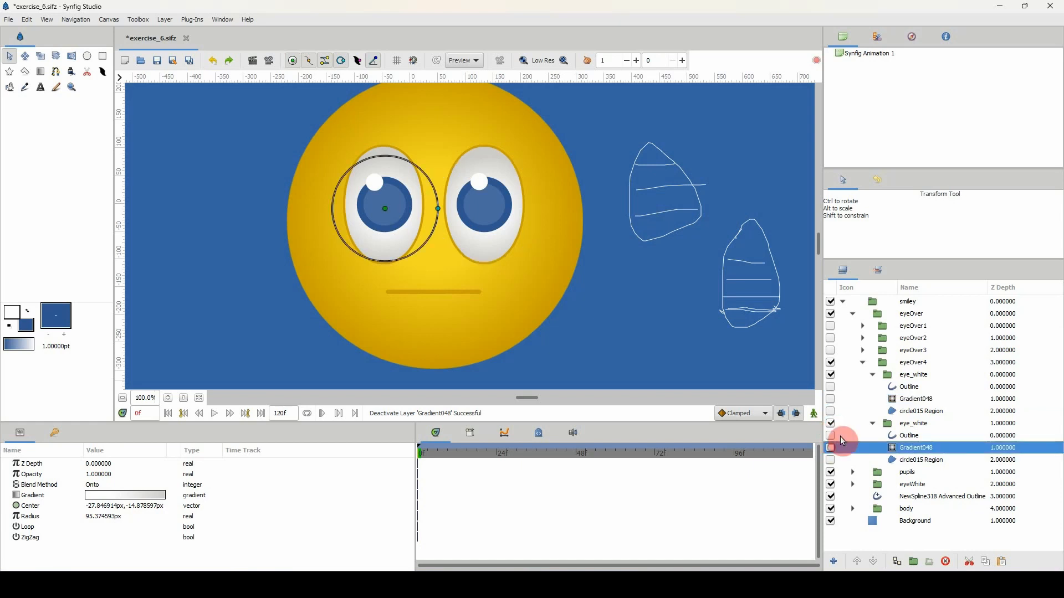
left_click(873, 424)
left_click(873, 375)
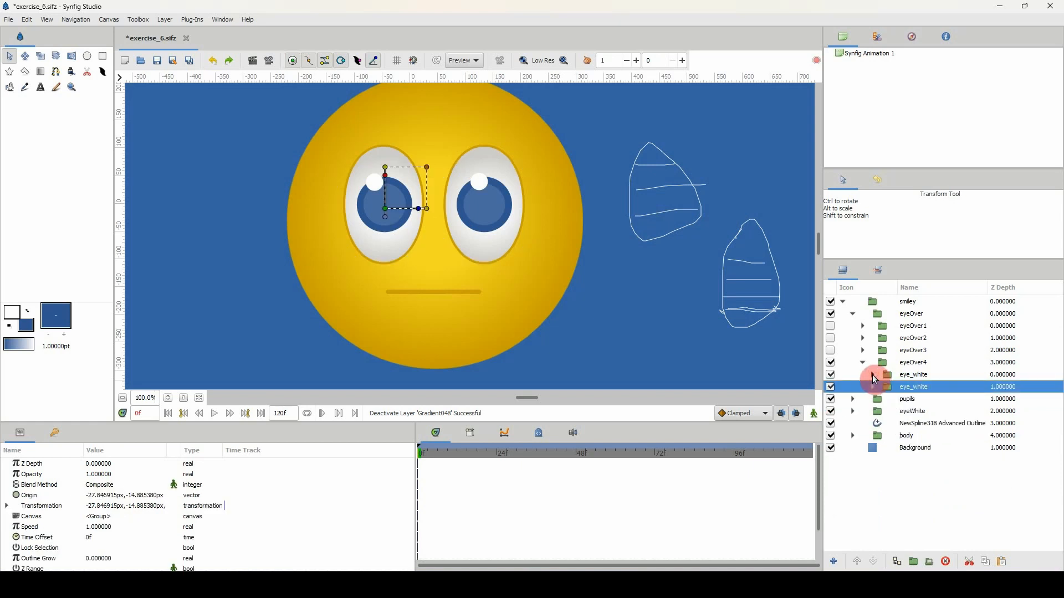
Step: Check the layers inside the lower eye_white group of eyeOver4, then collapse that group and eyeOver4
left_click(873, 388)
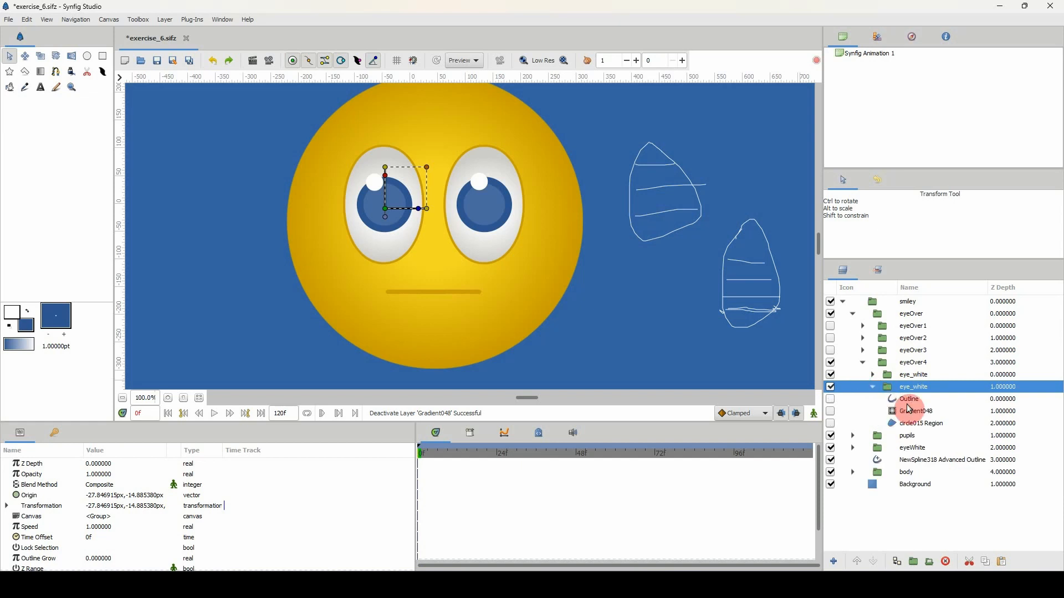
left_click(873, 386)
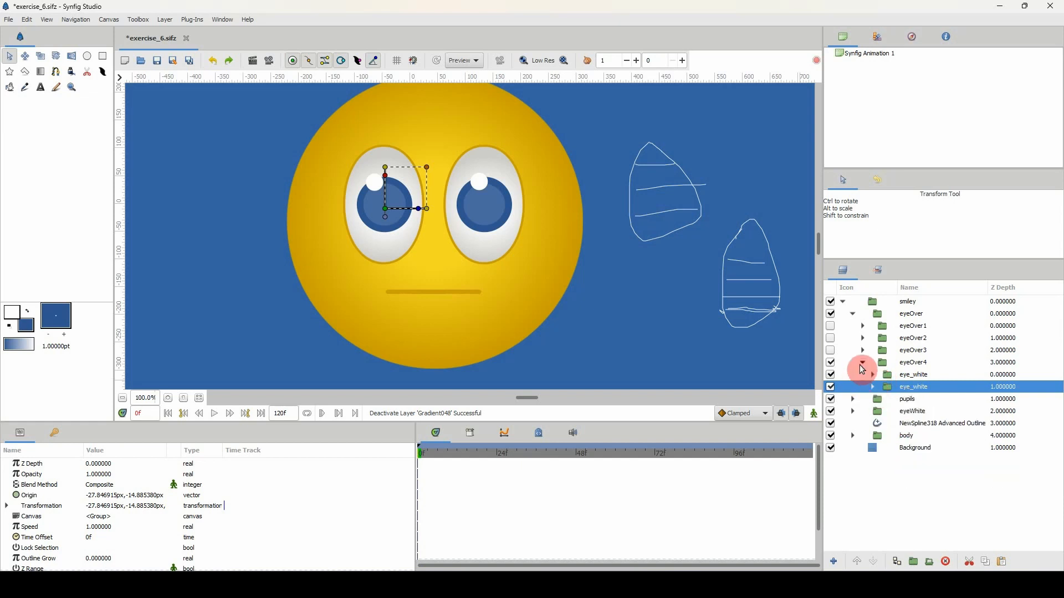
left_click(861, 363)
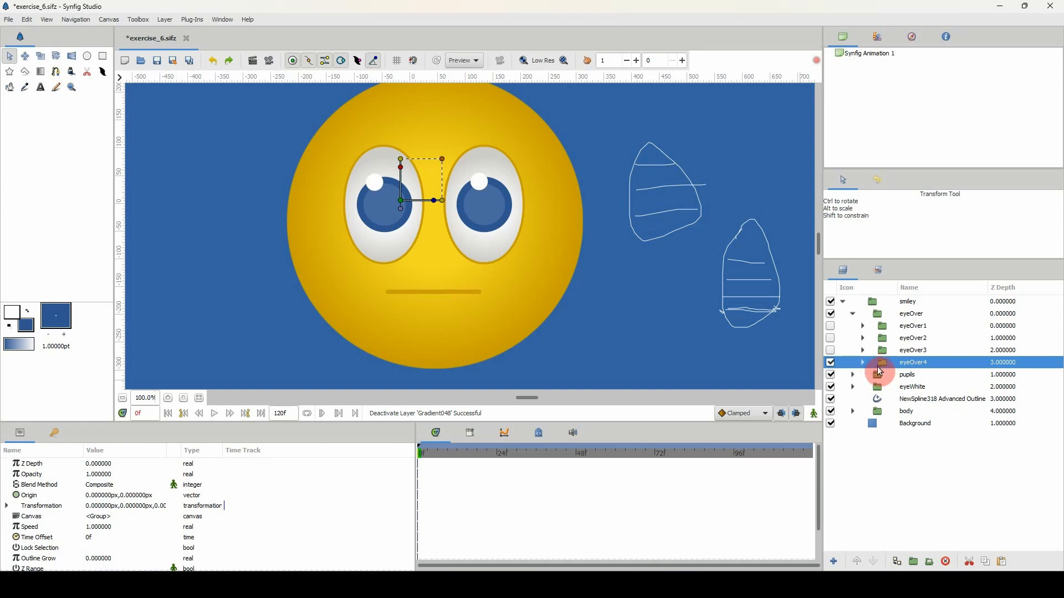
Step: Activate the eyeOver3, eyeOver2 and eyeOver1 groups so the eye is fully covered
left_click(831, 351)
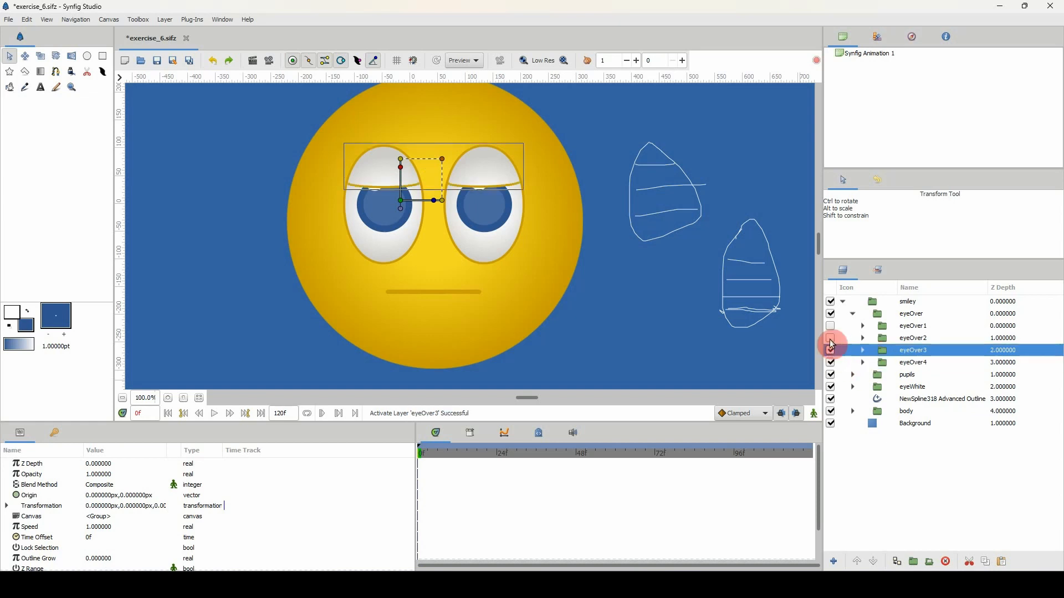
left_click(831, 338)
left_click(831, 326)
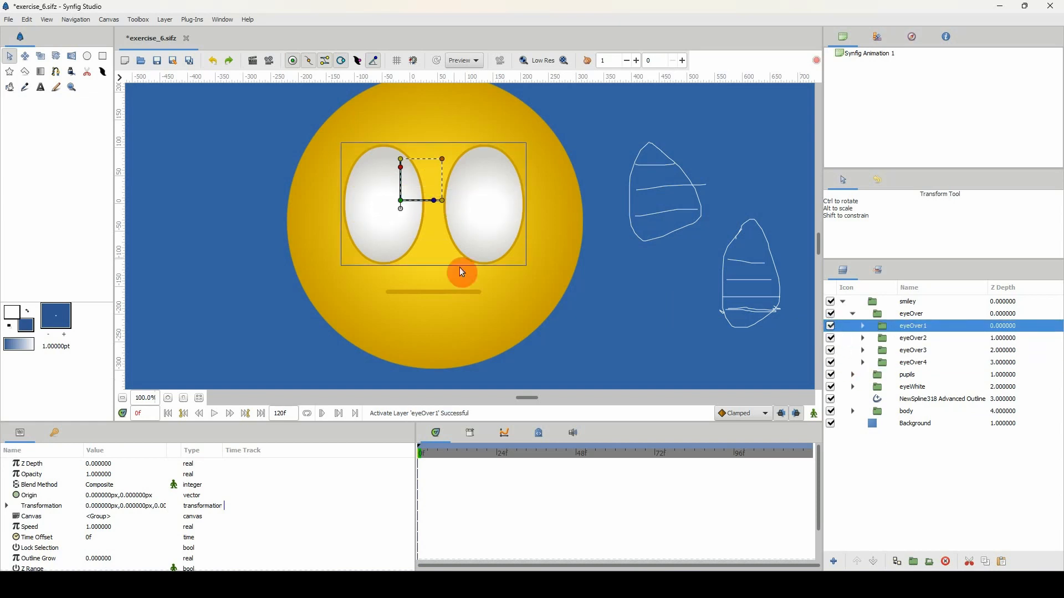
Step: Deactivate the overlay groups one by one from eyeOver1 to eyeOver4 to preview the eyes opening
left_click(830, 327)
left_click(831, 339)
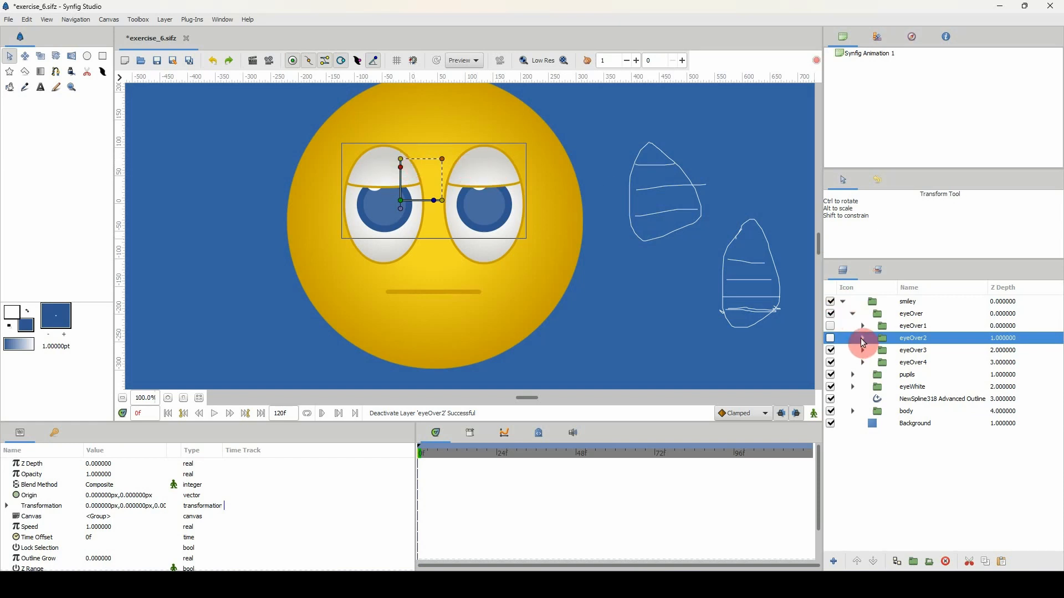
left_click(831, 352)
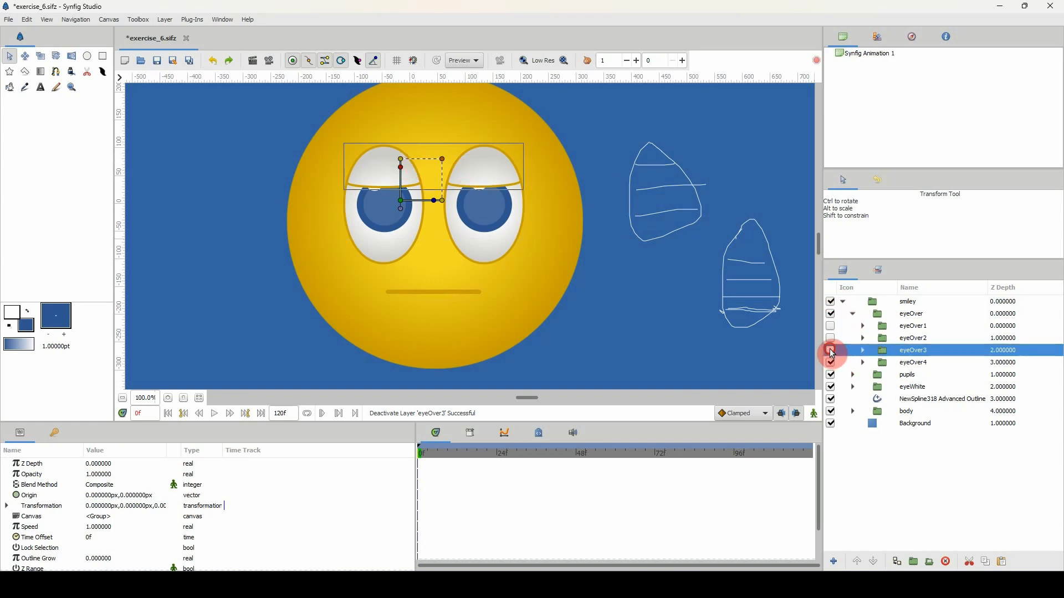
left_click(832, 364)
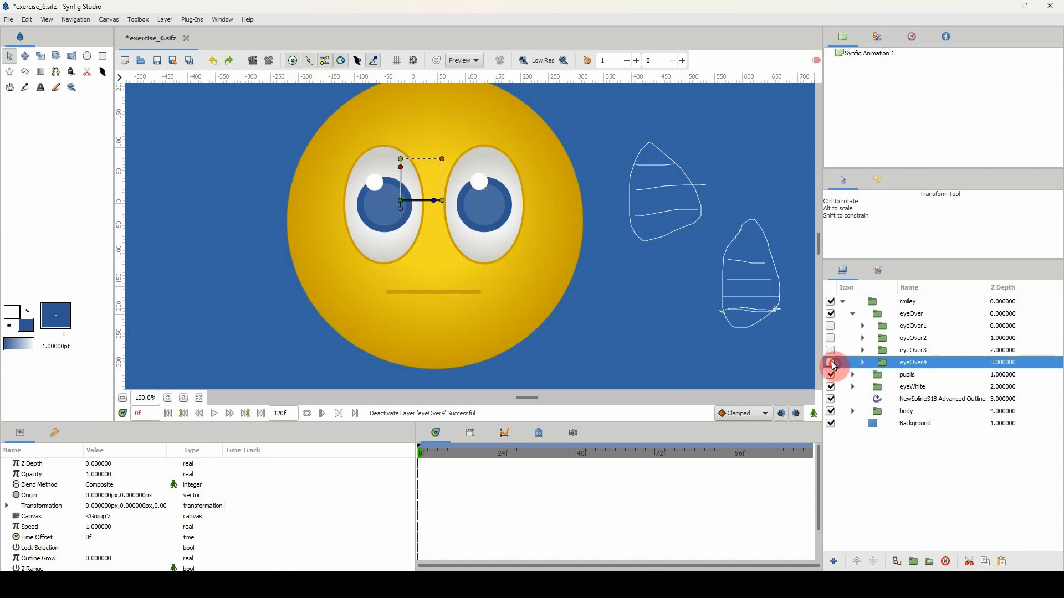
Step: Reactivate eyeOver3, expand it and its upper eye_white group, and select the Gradient048 layer inside
left_click(831, 351)
left_click(863, 350)
left_click(875, 364)
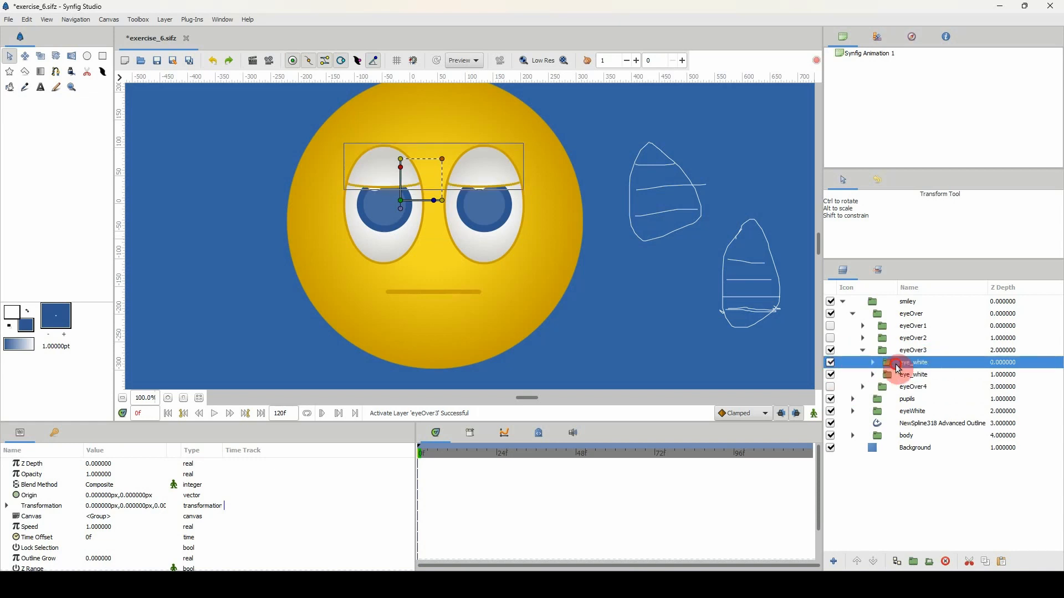
left_click(874, 363)
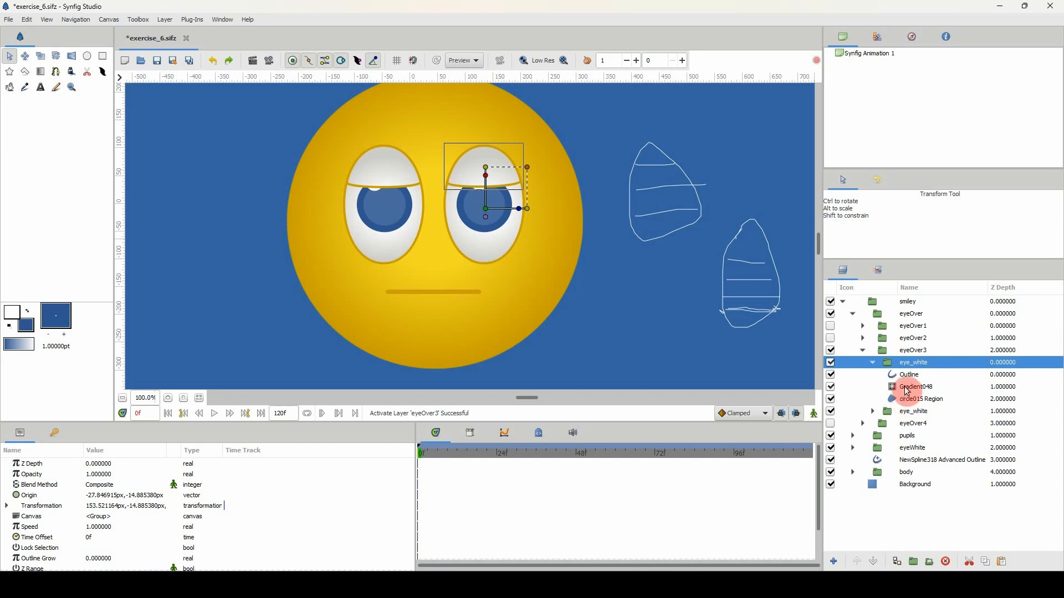
left_click(907, 390)
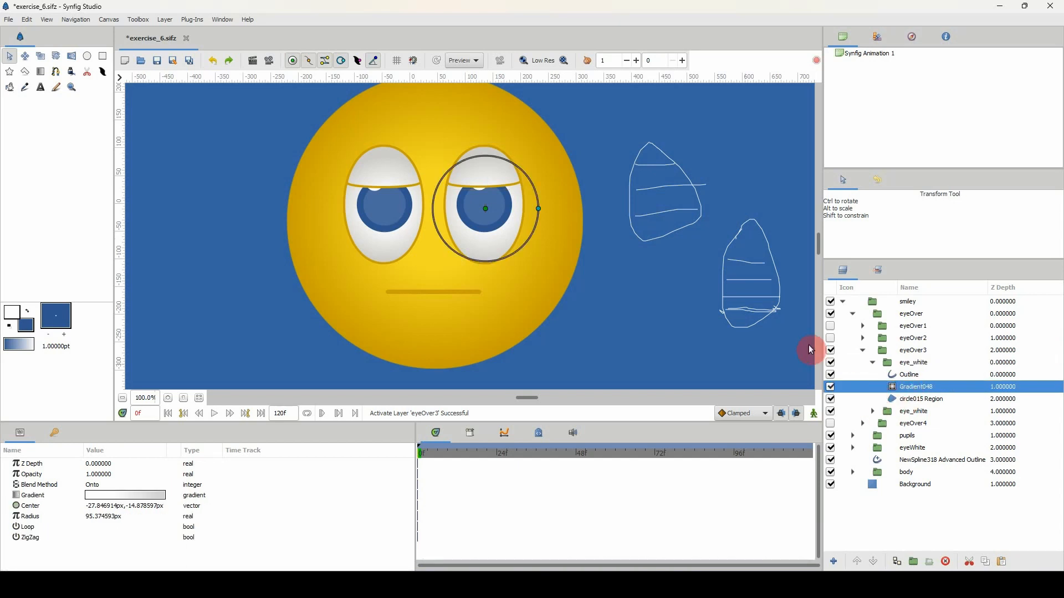
Step: Open the layer's gradient for editing and set its first colour stop to yellow #E1C115 sampled from the face between the eyes
double_click(110, 496)
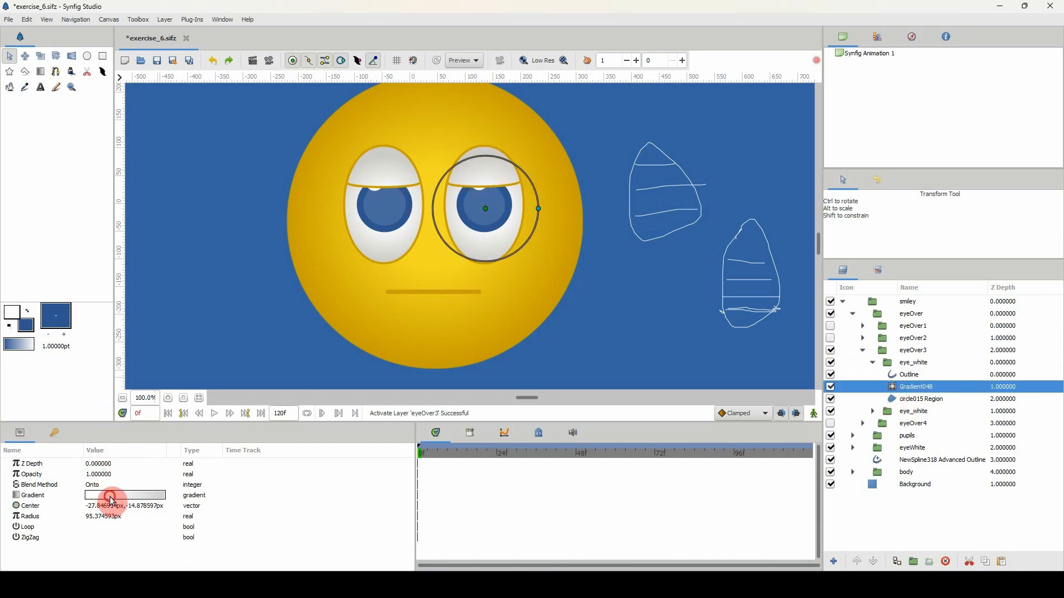
left_click_drag(453, 92, 497, 110)
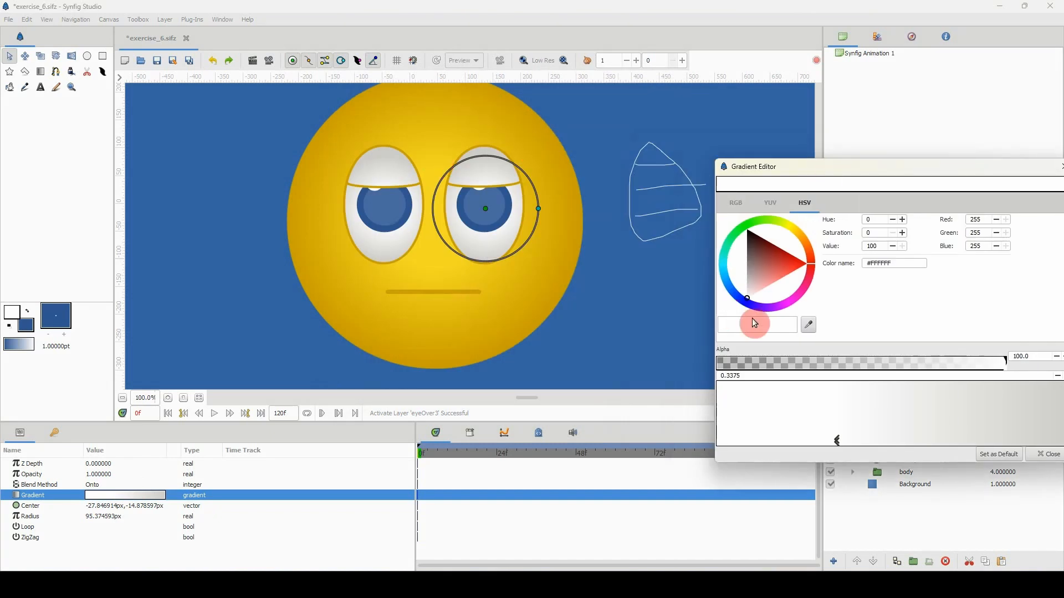
left_click_drag(869, 165, 818, 157)
left_click(789, 428)
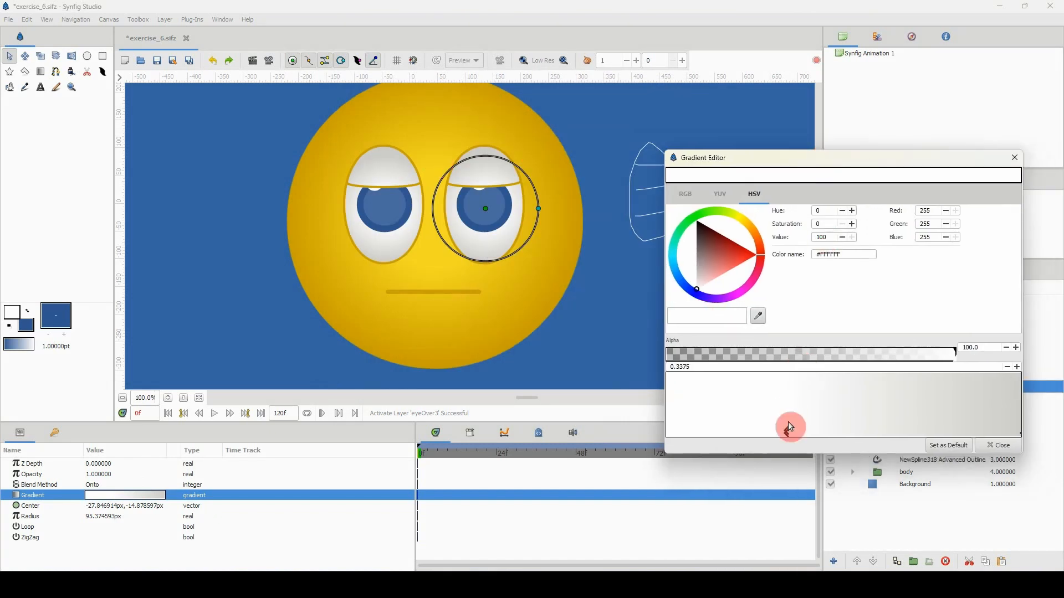
left_click(759, 315)
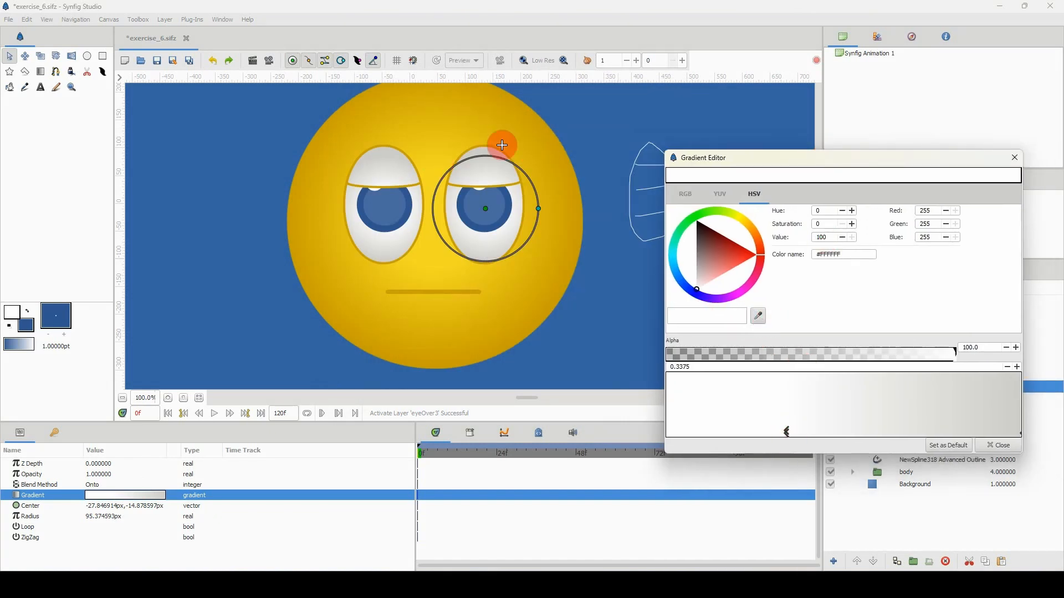
left_click(454, 127)
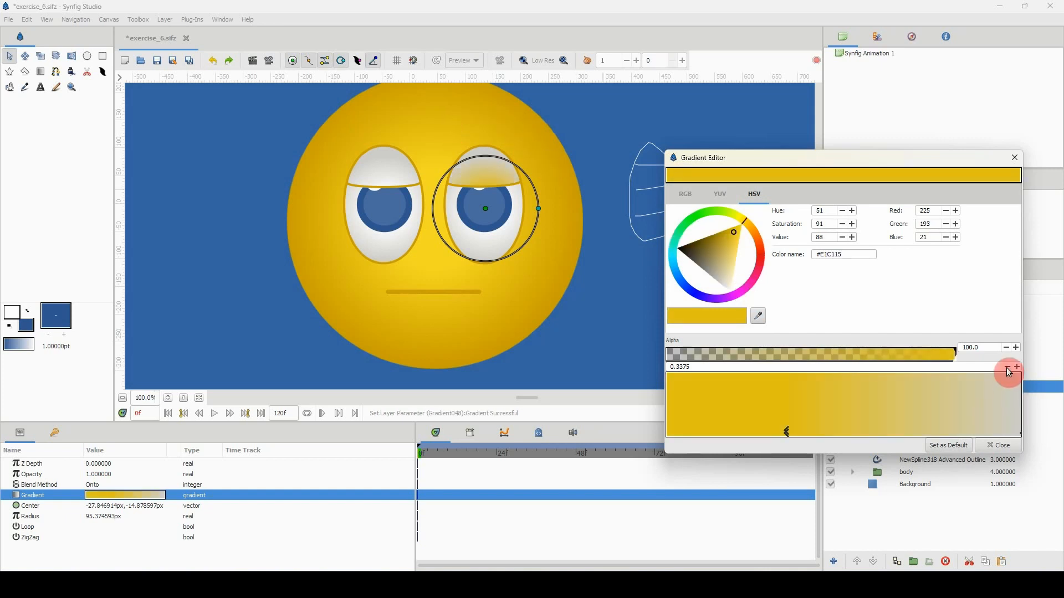
Step: Set the gradient's end stop to dark gold #C9A201 sampled from the face's edge, and close the gradient editor
left_click(1021, 438)
left_click(758, 316)
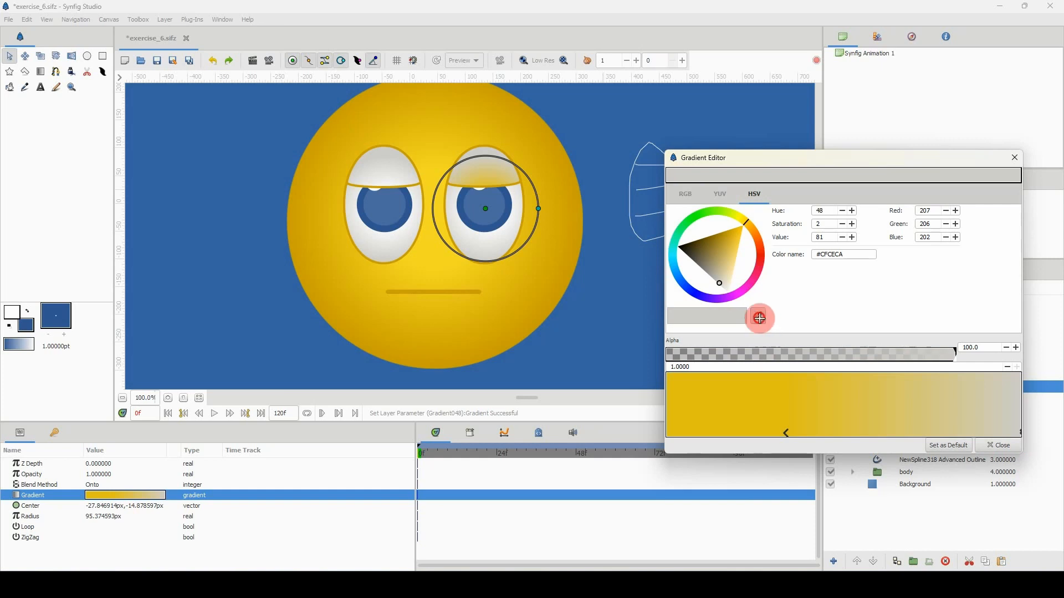
left_click(578, 220)
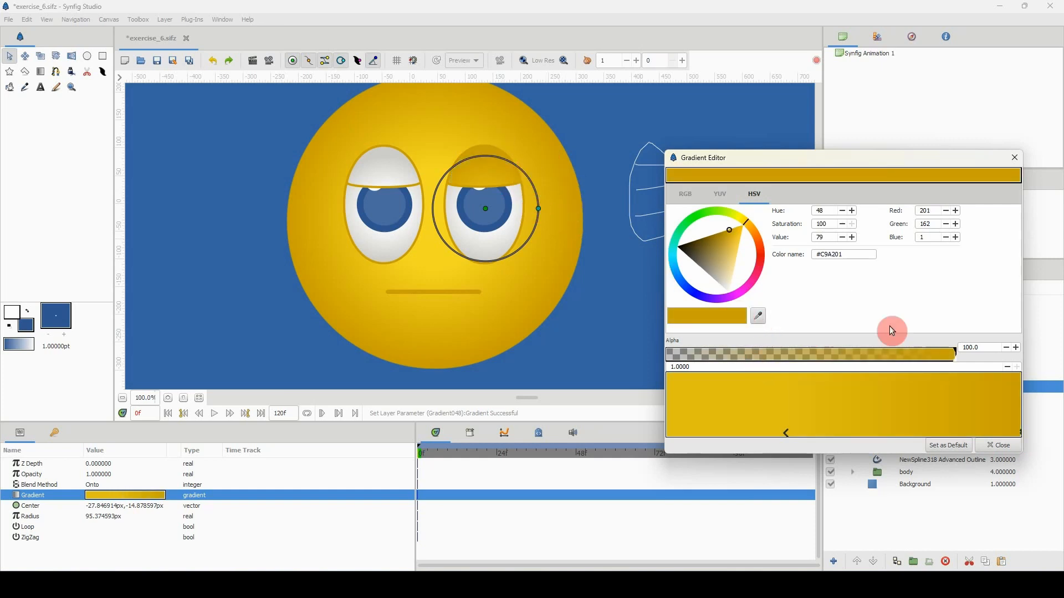
left_click(1000, 446)
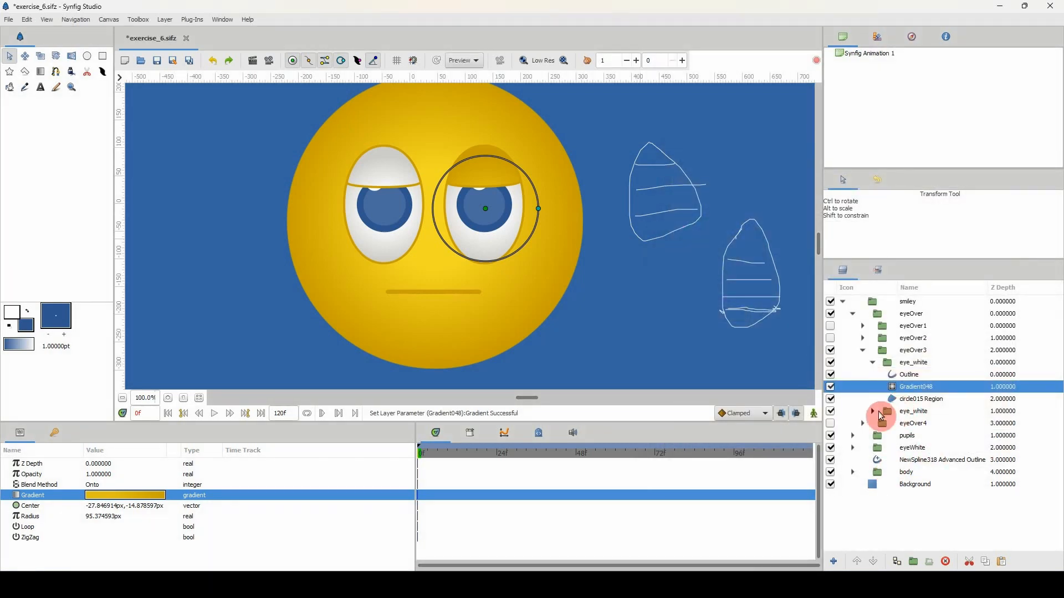
Step: Open the Gradient048 gradient in eyeOver3's lower eye_white group and give its first stop sampled yellow #E3C417 at position 0.3385
left_click(873, 412)
left_click(912, 437)
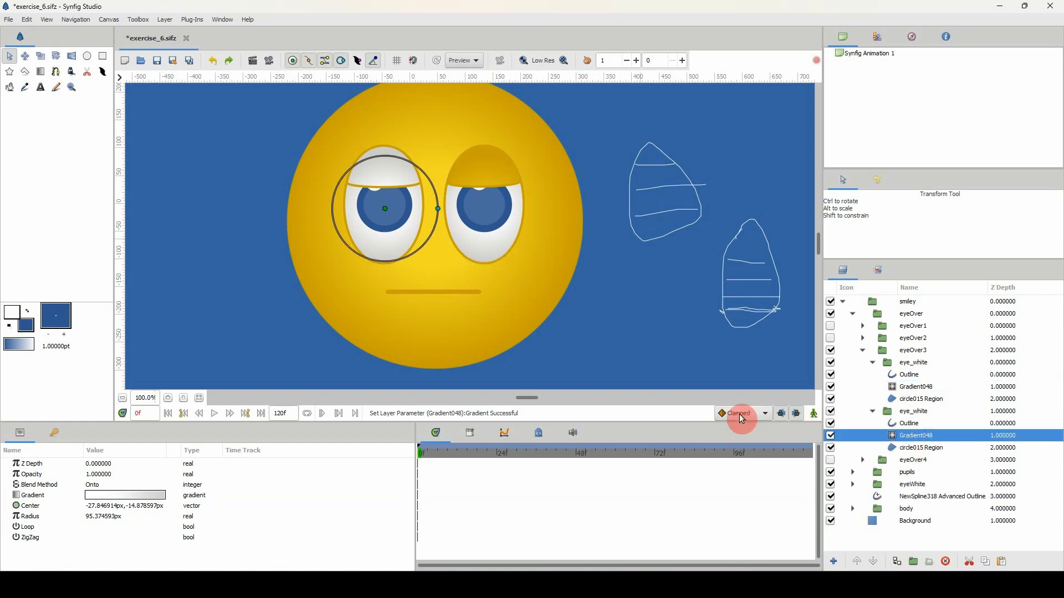
double_click(142, 494)
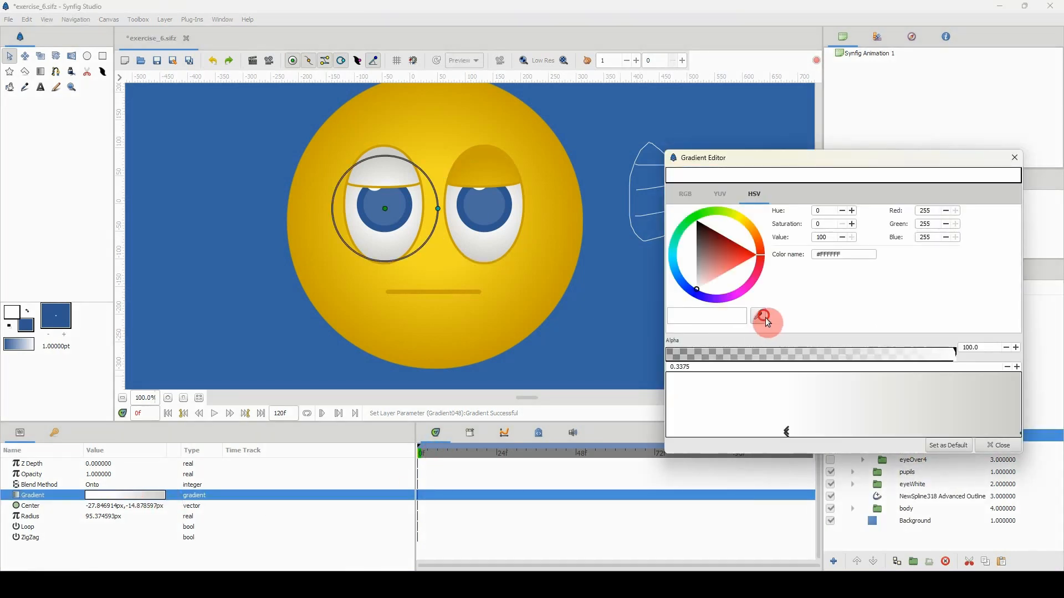
left_click(452, 145)
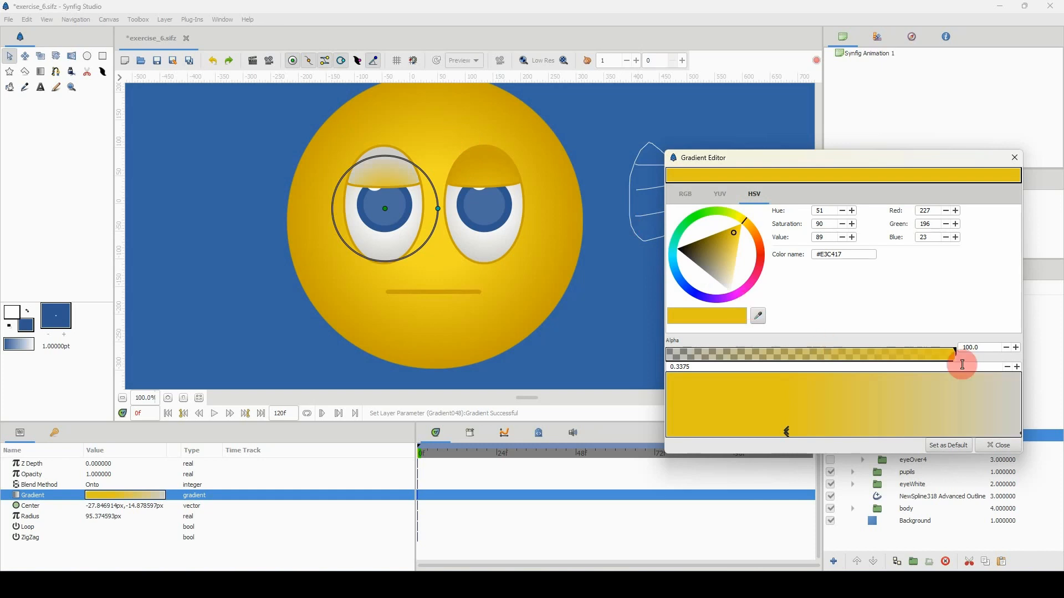
left_click(1017, 366)
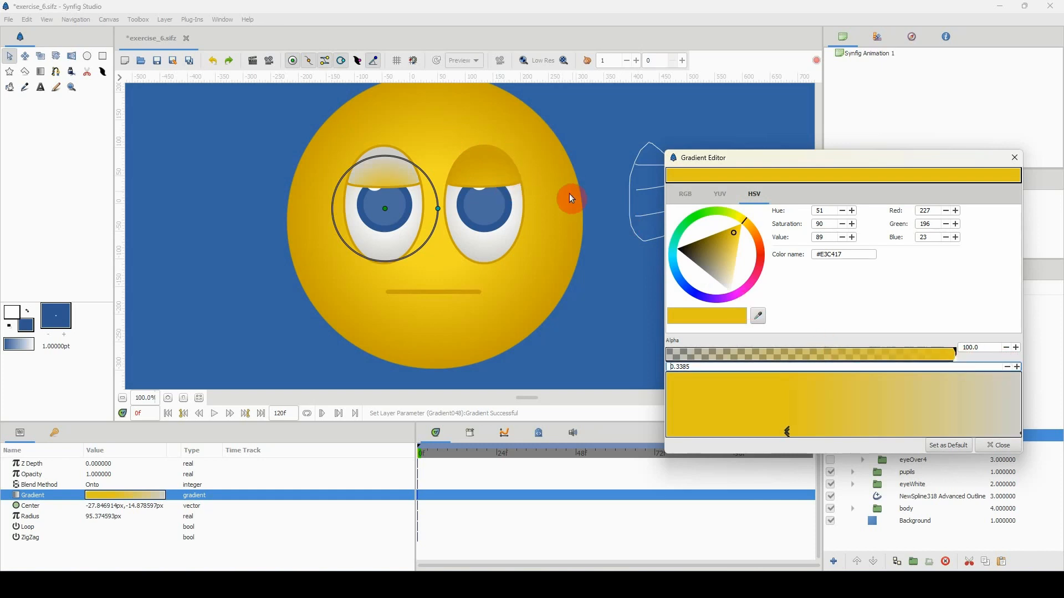
Step: Try colouring the first stop dark gold #CBA302 and the end stop yellow #E6C719, both sampled from the face
left_click(760, 317)
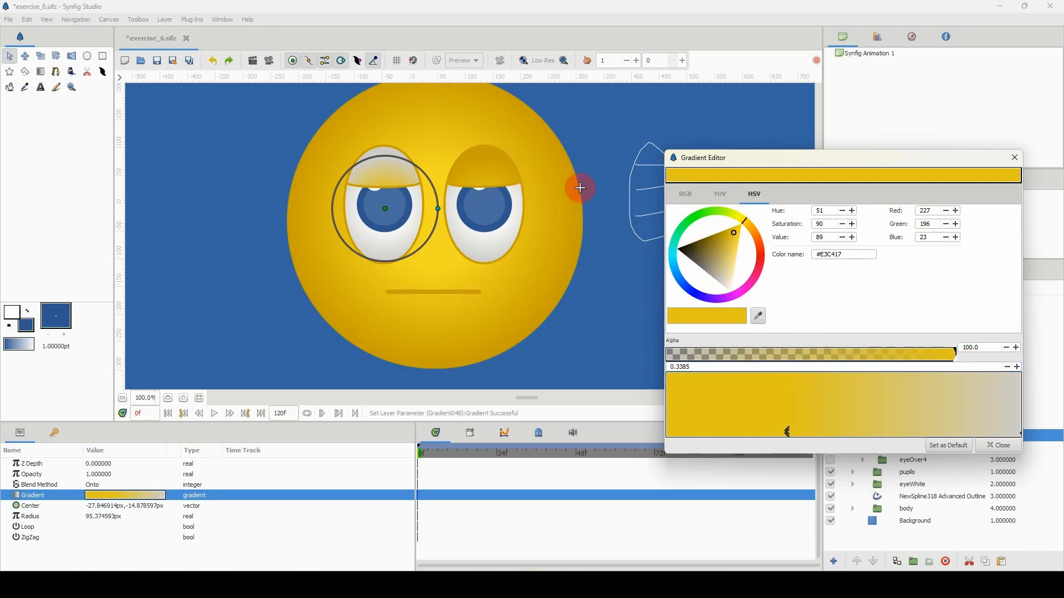
left_click(569, 180)
left_click(1020, 435)
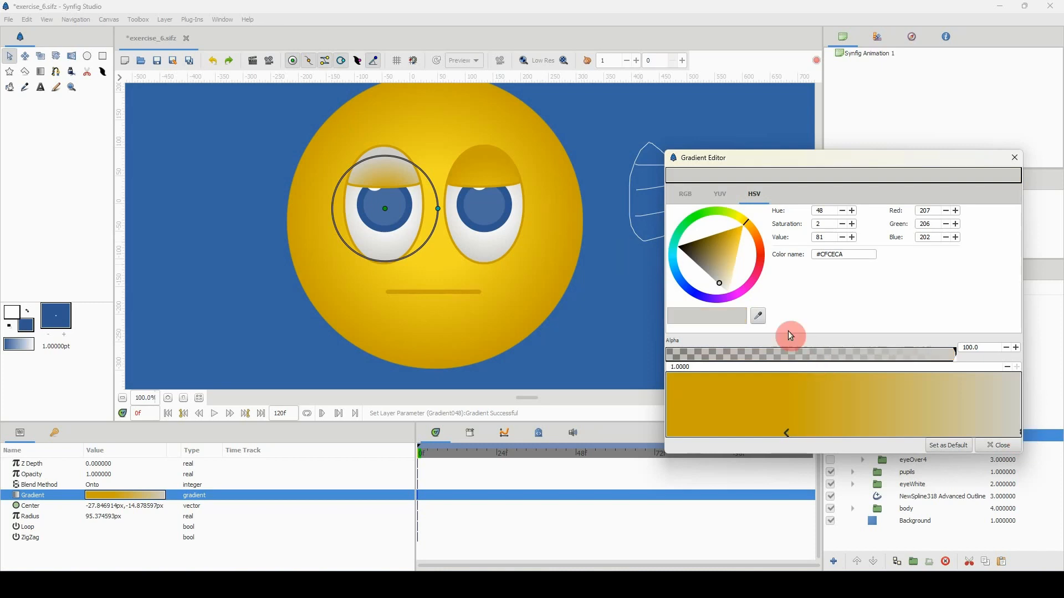
left_click(759, 317)
left_click(433, 139)
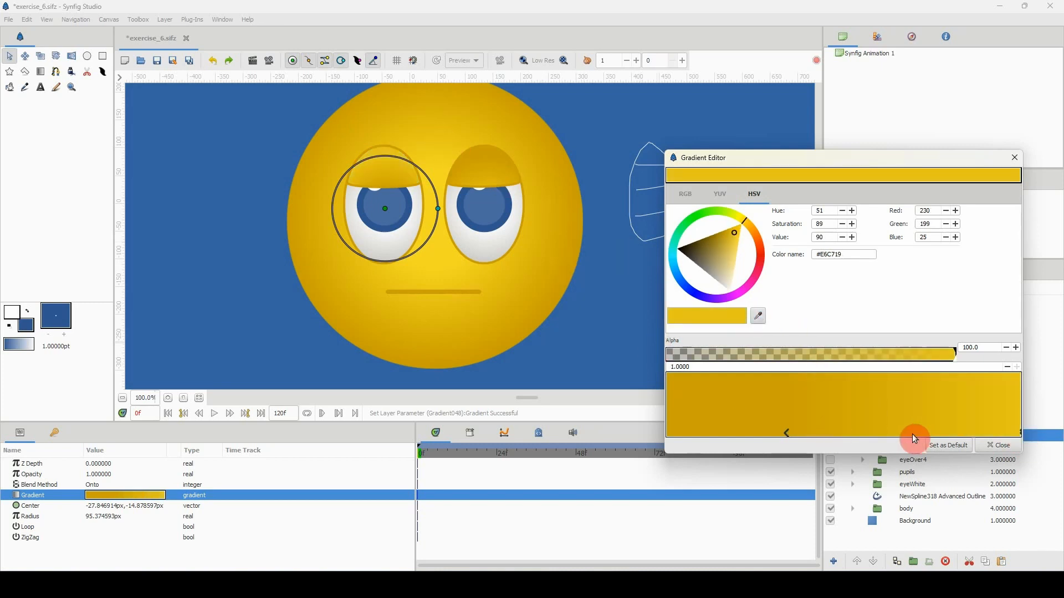
Step: Set the first stop to sampled yellow #E8CA1B and the end stop to dark gold #CDA603, and close the gradient editor
left_click(787, 435)
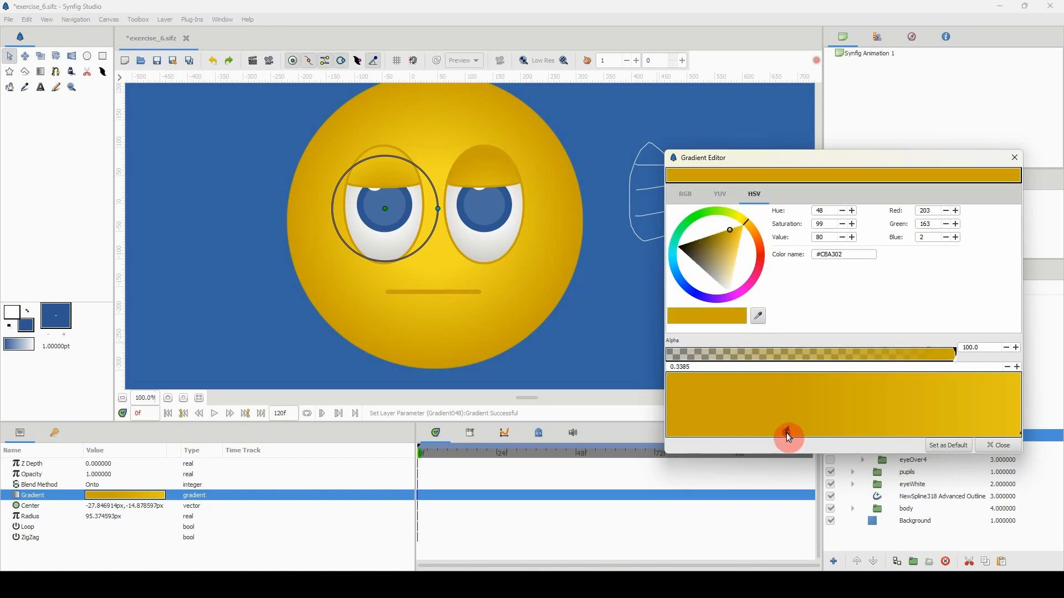
left_click(450, 143)
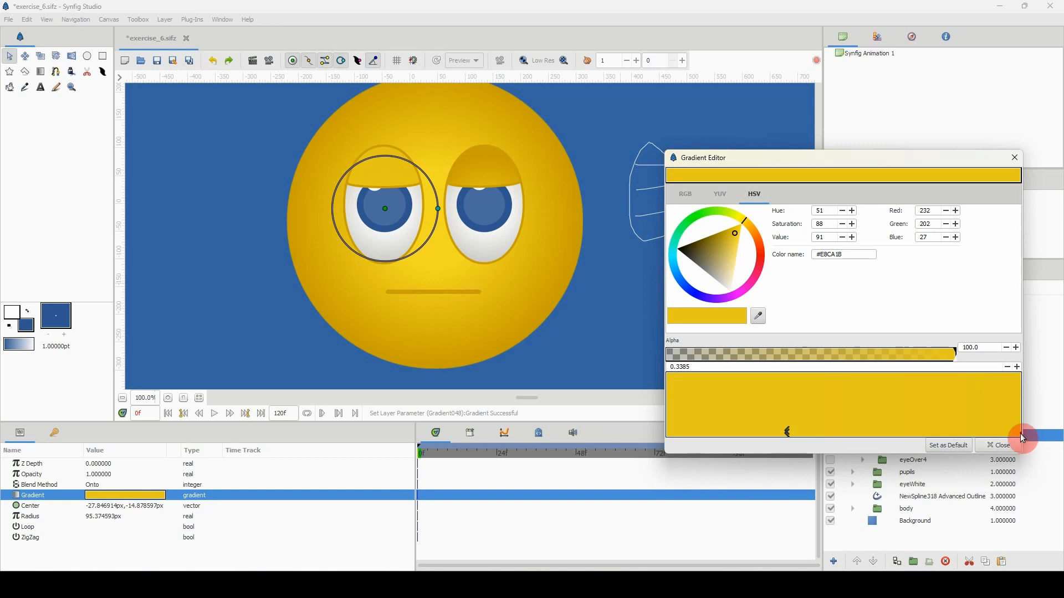
left_click(758, 317)
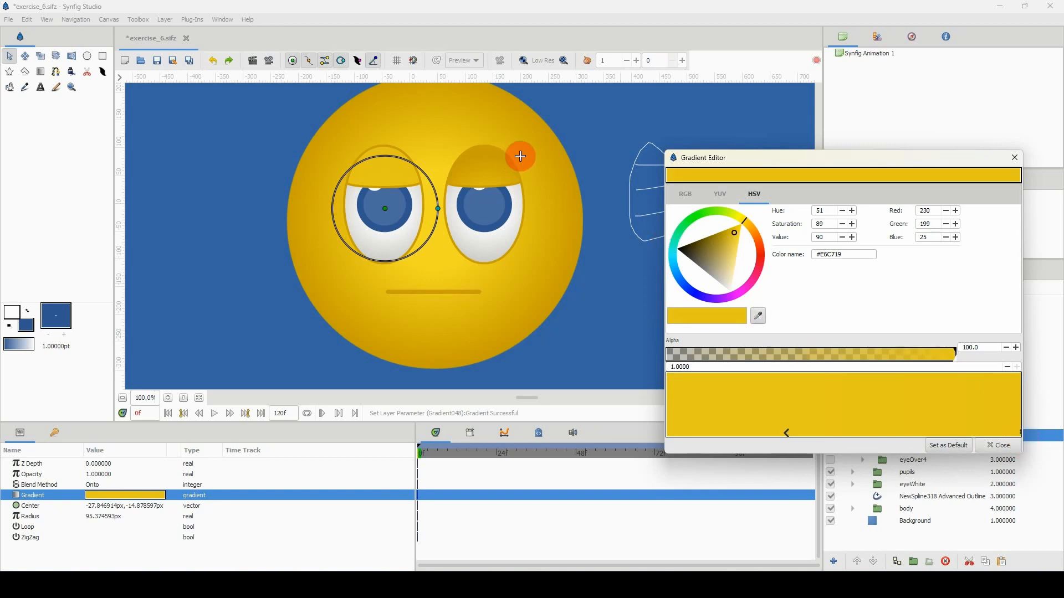
left_click(572, 201)
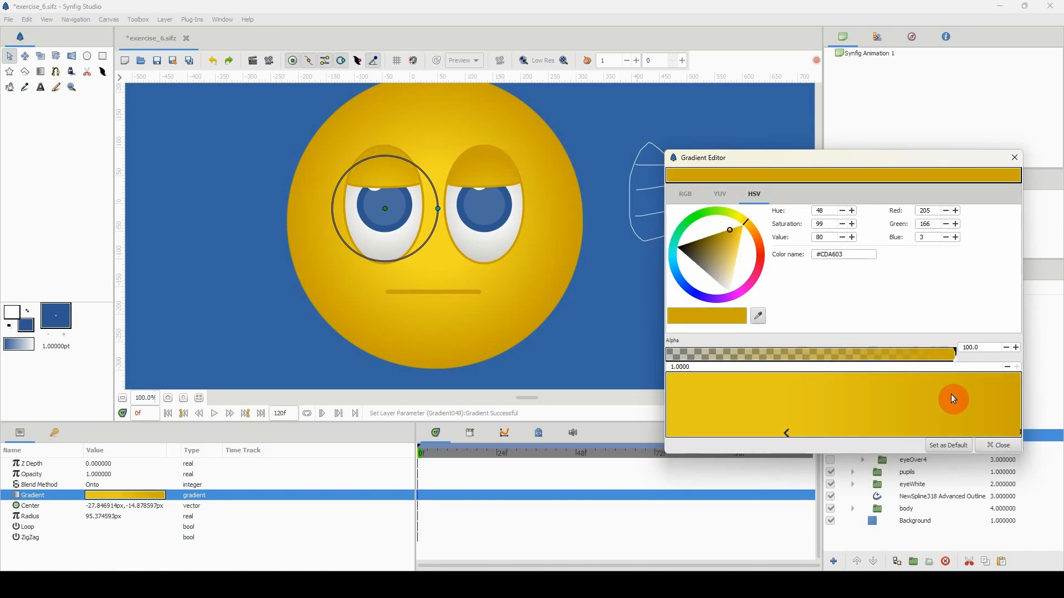
left_click(1004, 448)
Step: Collapse both eye_white groups and the eyeOver3 group, and deactivate eyeOver3
left_click(872, 412)
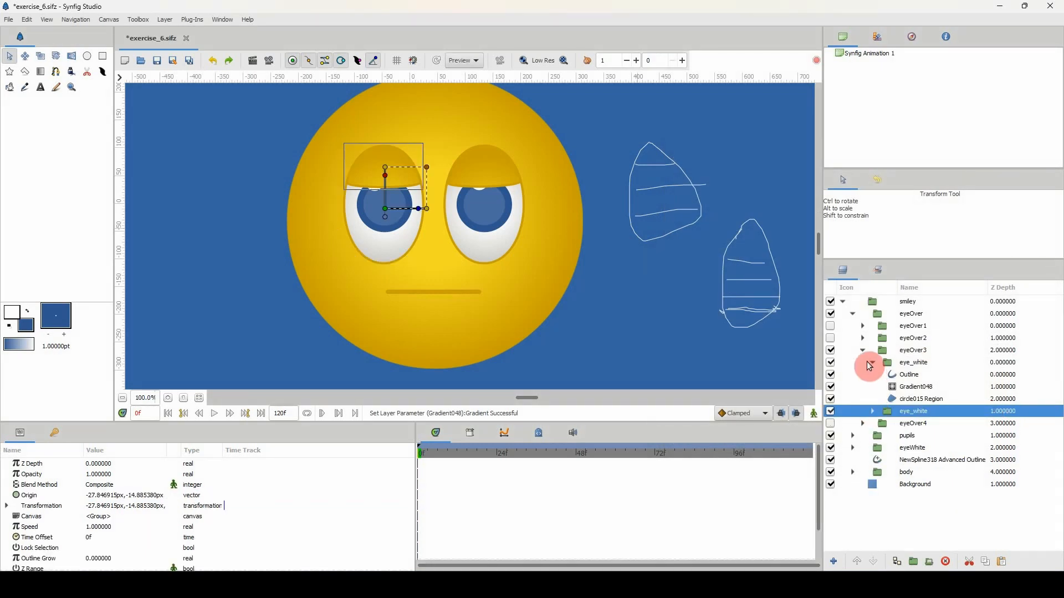
left_click(871, 363)
left_click(865, 351)
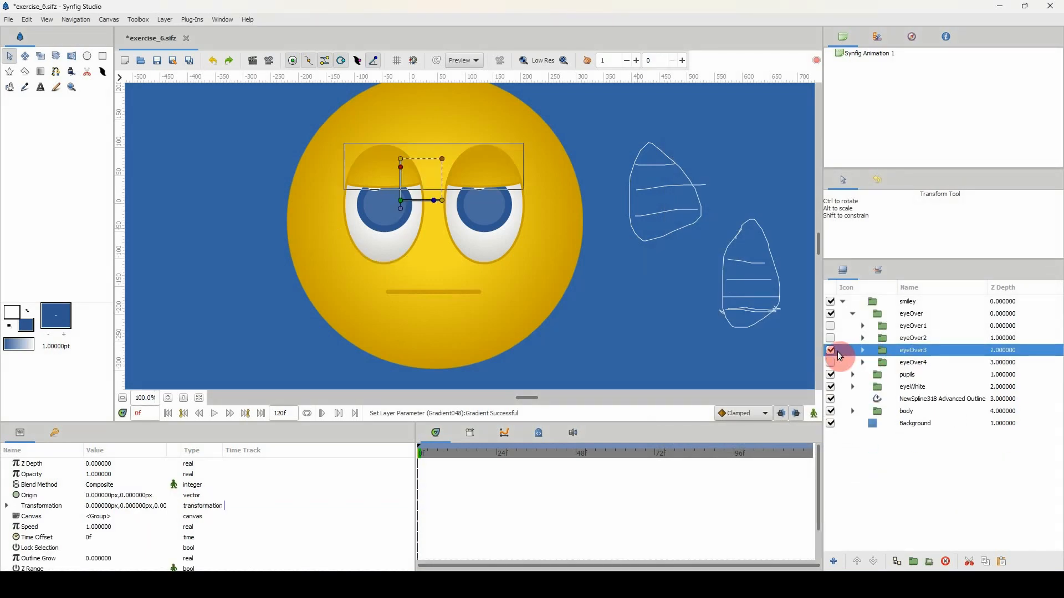
left_click(830, 350)
Step: Activate the eyeOver2 group and select the Gradient048 layers inside both of its eye_white groups
left_click(830, 338)
left_click(863, 338)
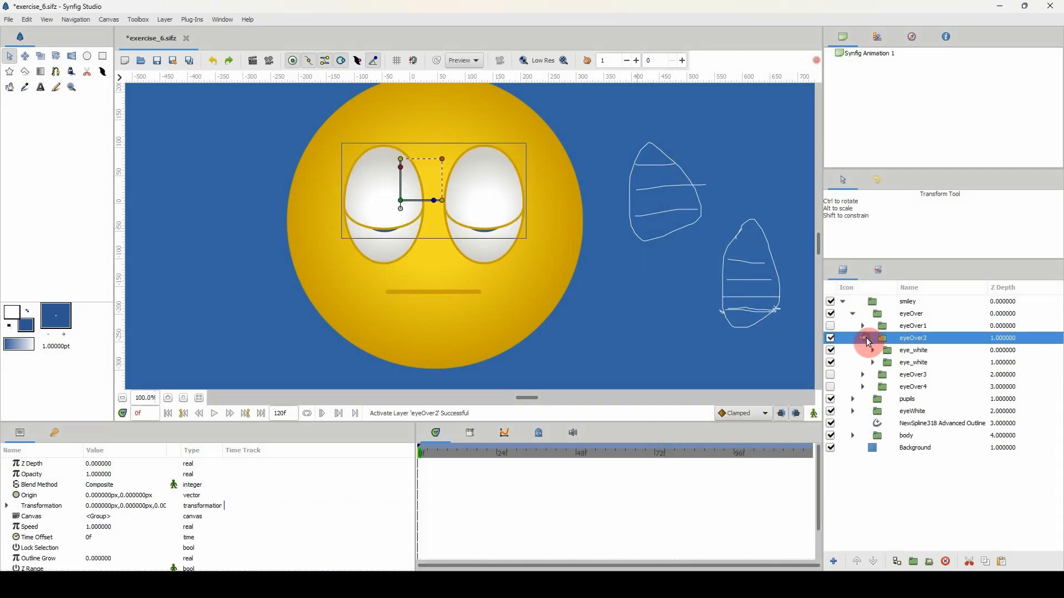
left_click(874, 350)
left_click(873, 399)
left_click(906, 423)
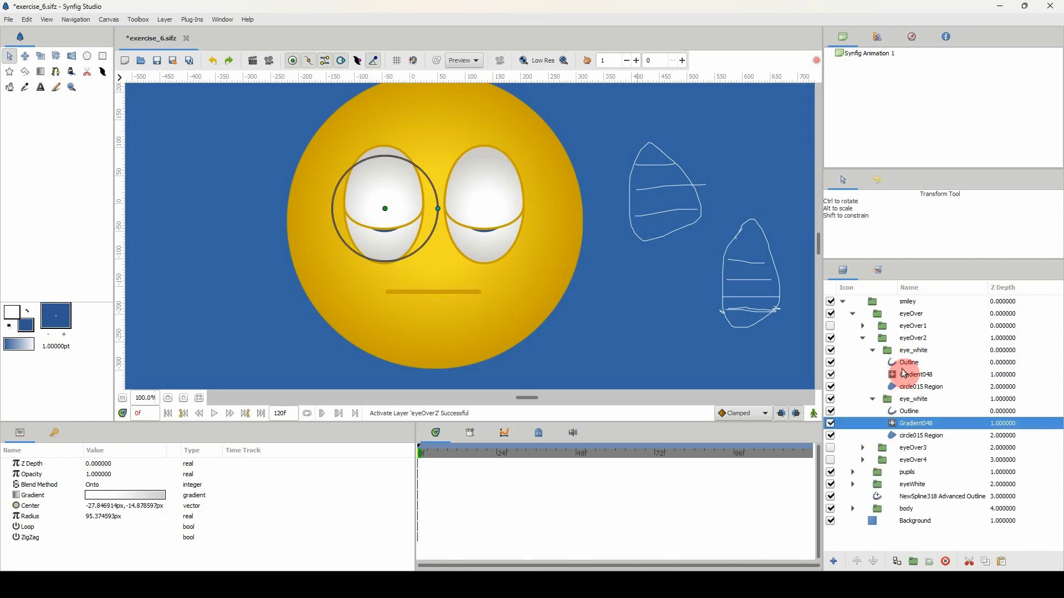
left_click(904, 375, "ctrl")
Step: Set the selected gradients' first stop to sampled yellow #ECD01E and the end stop to dark gold #C8A000 from the face, and close the editor
left_click(131, 496)
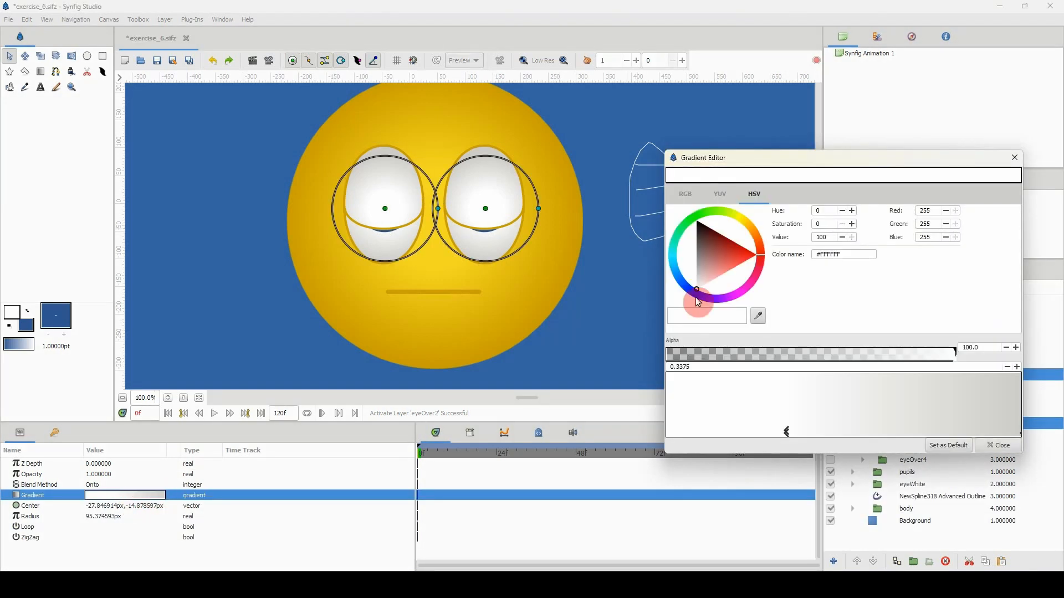
left_click(759, 316)
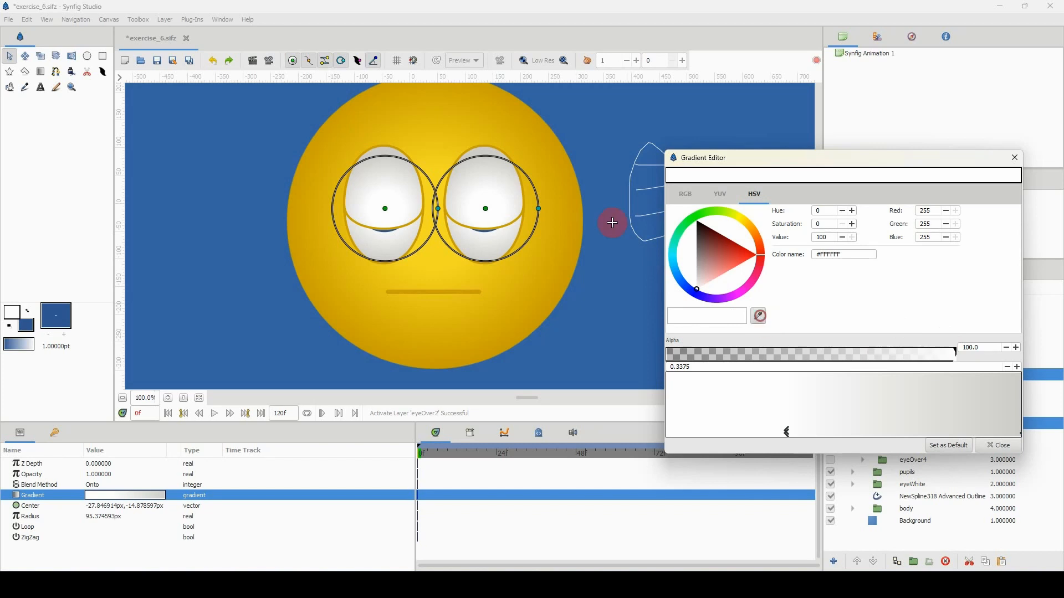
left_click(440, 149)
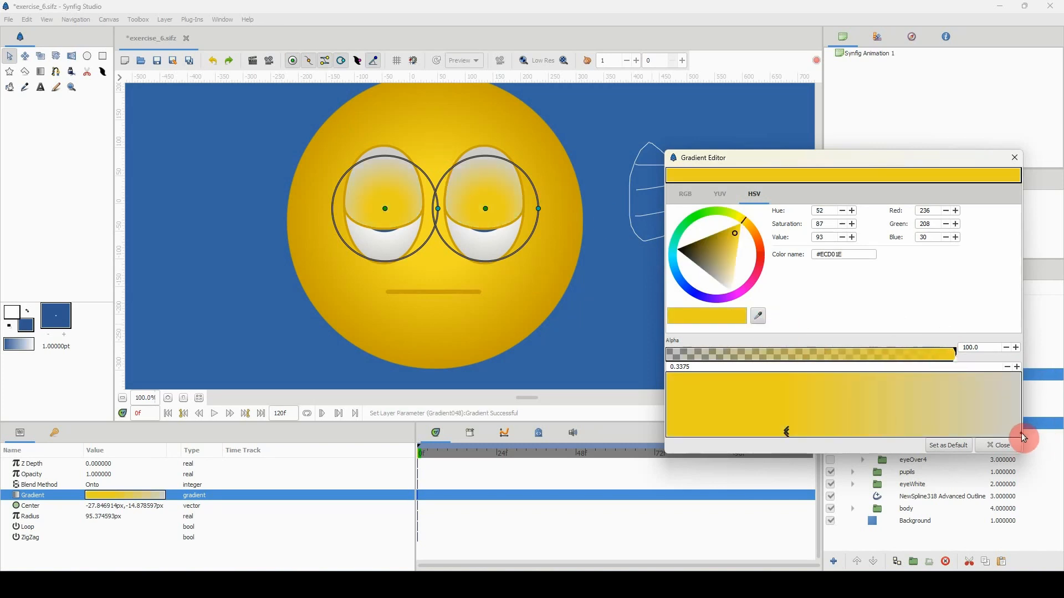
left_click(1021, 435)
left_click(760, 317)
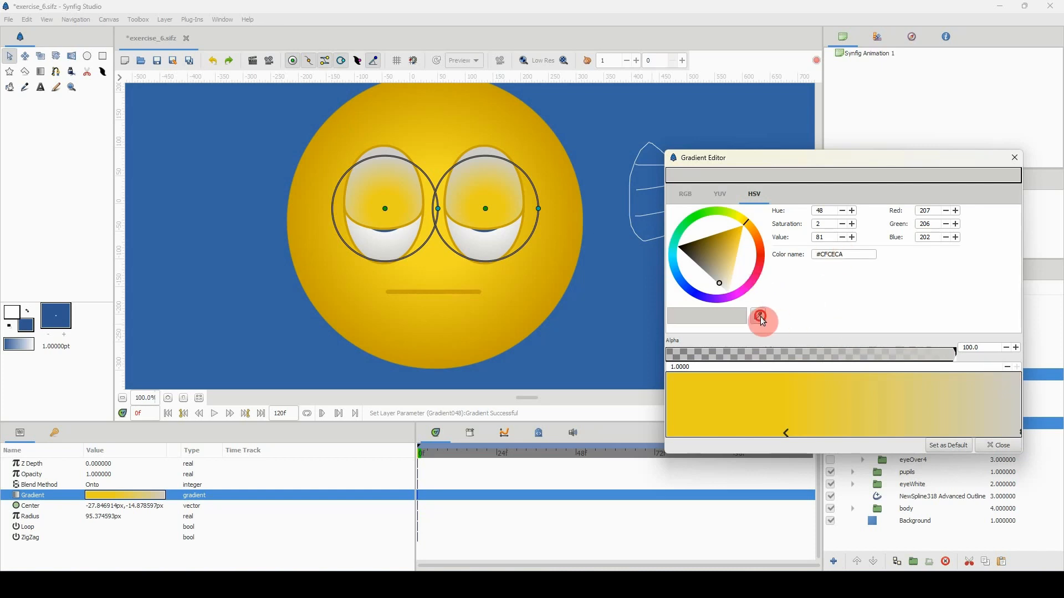
left_click(543, 213)
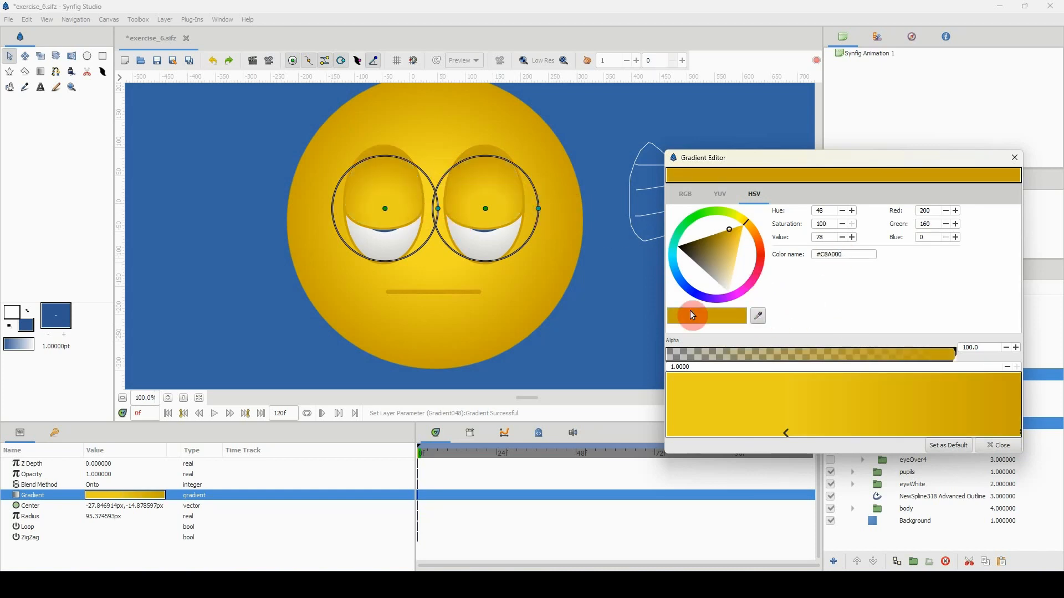
left_click(999, 445)
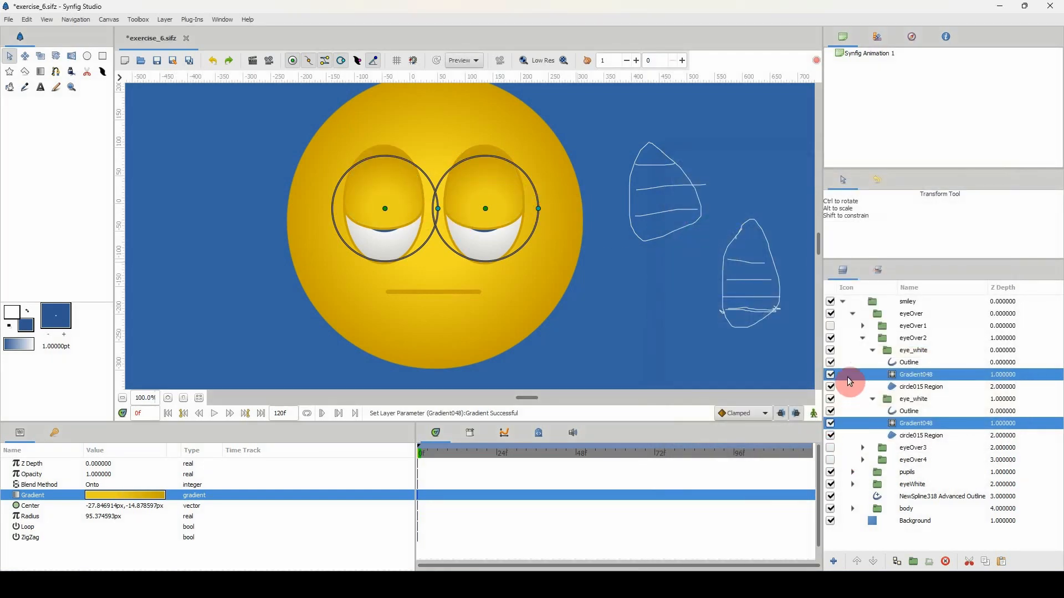
Step: Collapse the eyeOver2 group and deactivate it
left_click(874, 351)
left_click(862, 338)
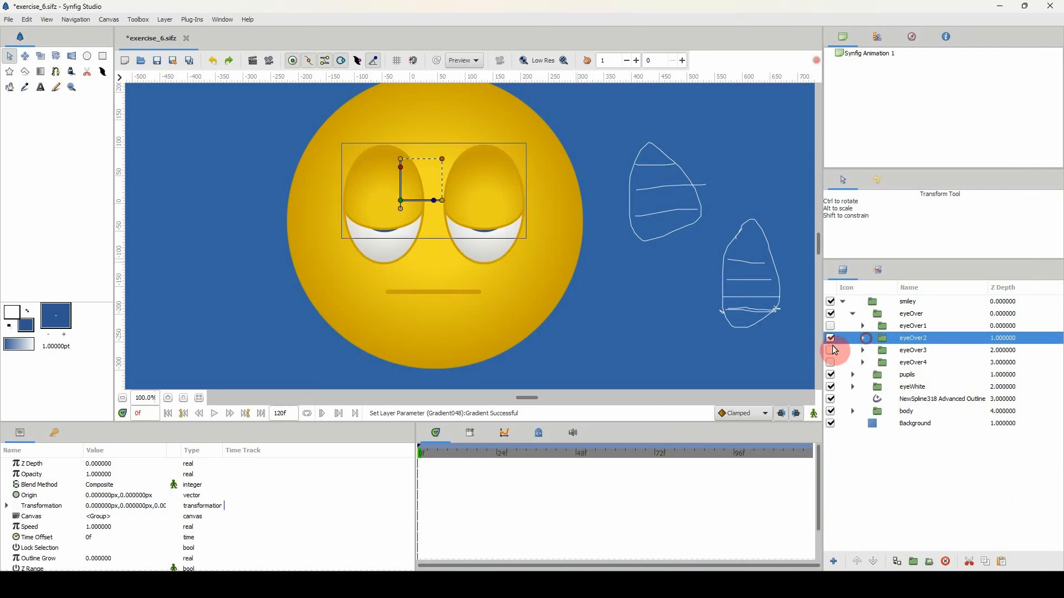
left_click(830, 338)
Step: Activate the eyeOver1 group and select the Gradient048 layers inside both of its eye_white groups
left_click(830, 325)
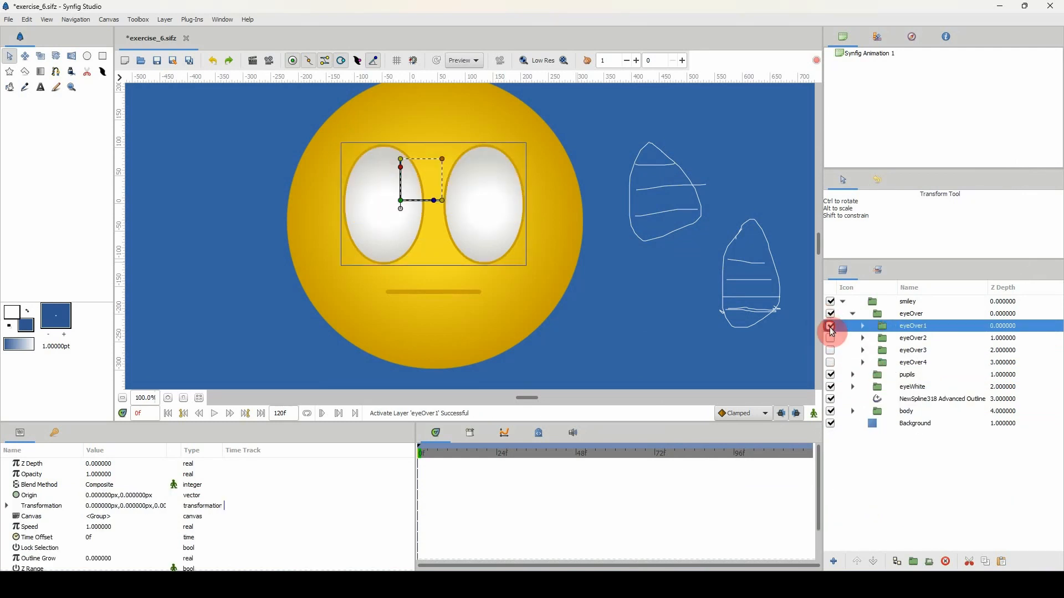
left_click(863, 326)
left_click(874, 338)
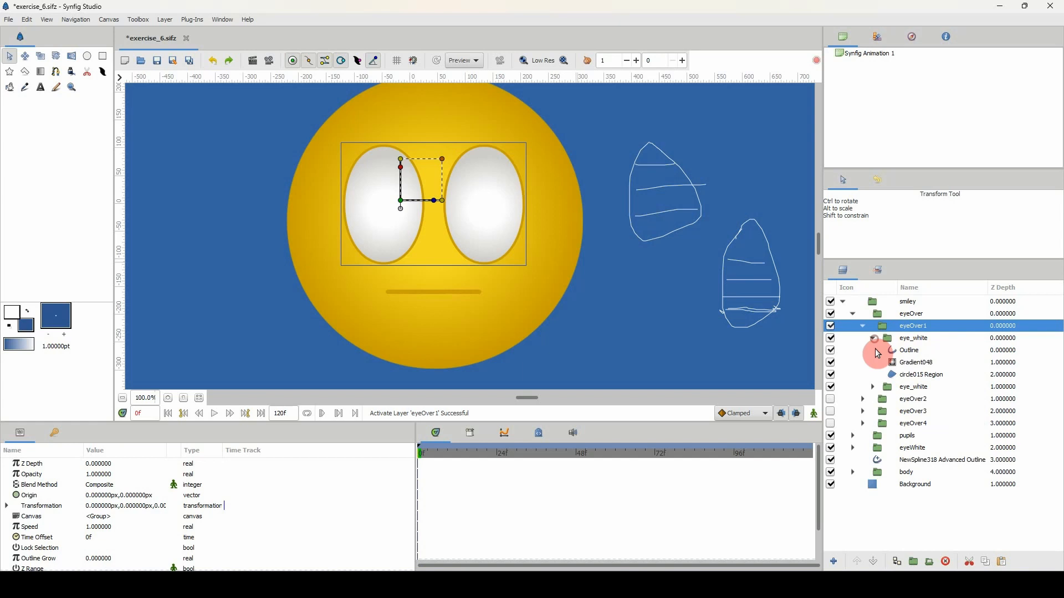
left_click(872, 387)
left_click(909, 411)
left_click(909, 362, "ctrl")
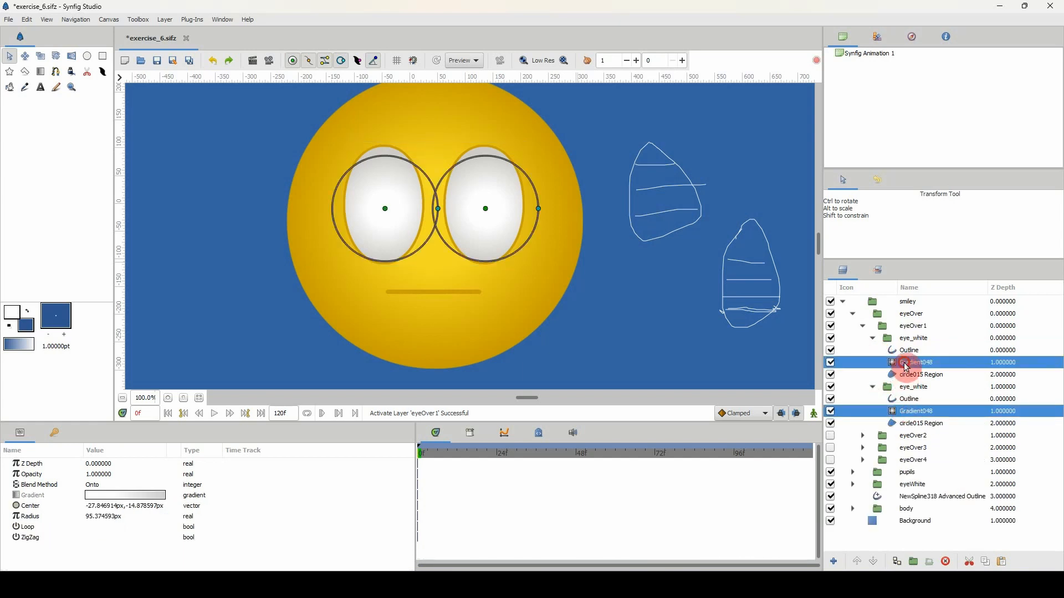
Step: Recolour the eyeOver1 gradients with face-sampled yellow #ECCF1E at the first stop and dark gold at the end stop, and close the editor
double_click(133, 495)
left_click(758, 316)
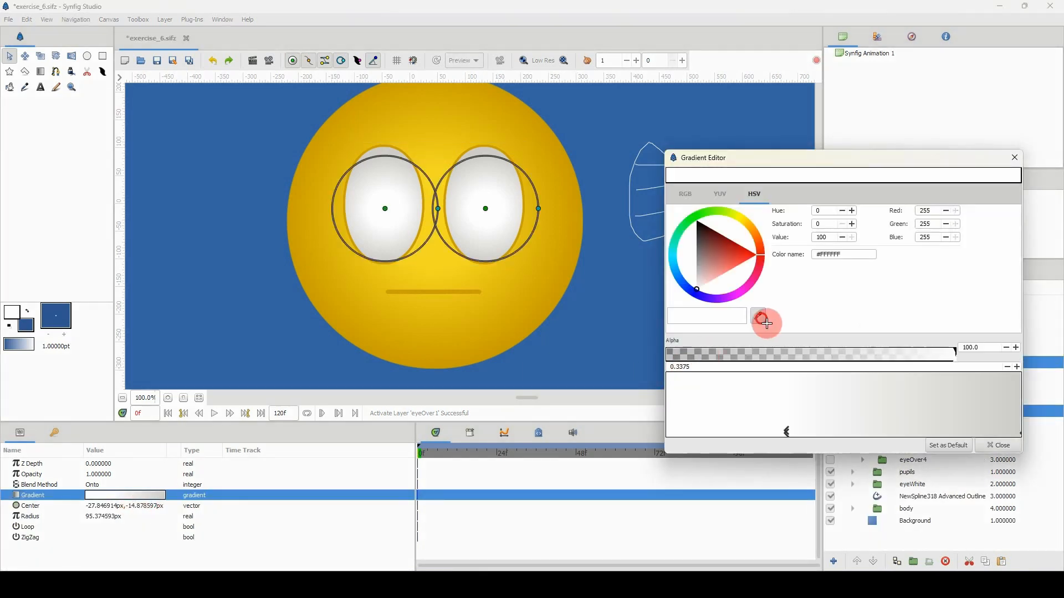
left_click(439, 147)
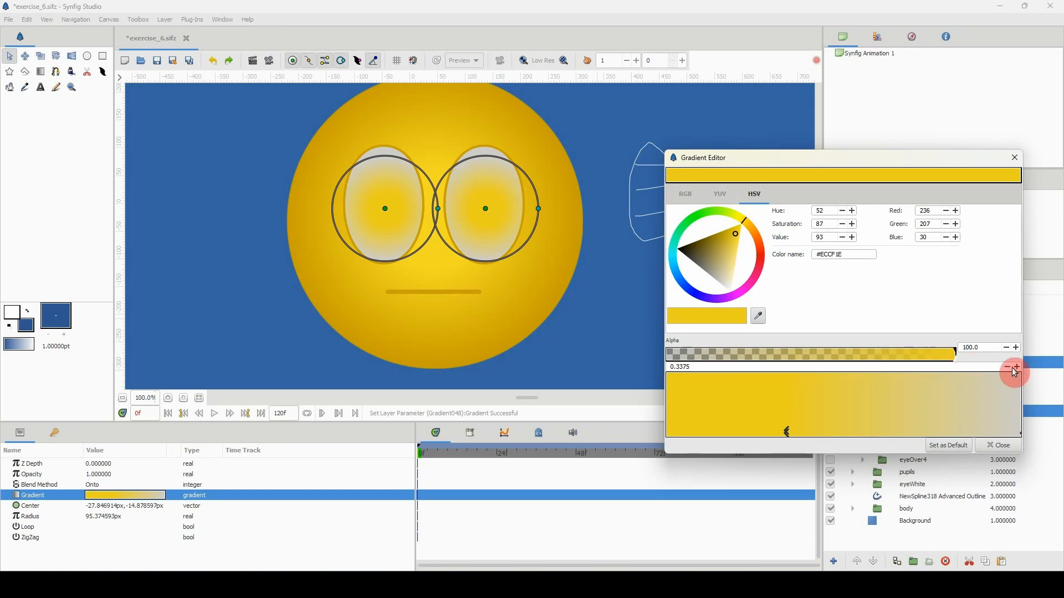
left_click(1019, 431)
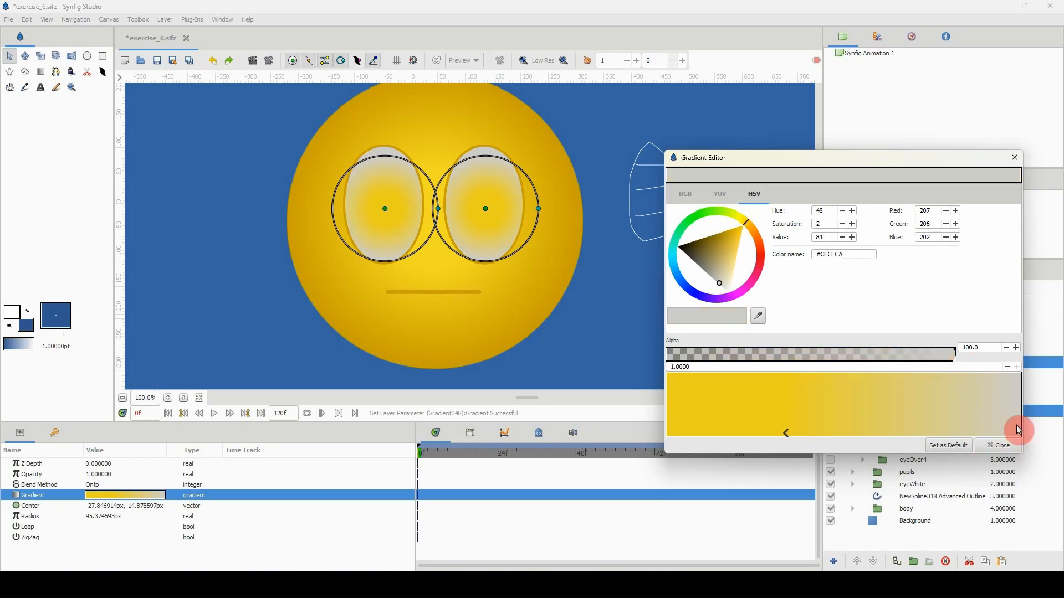
left_click(758, 316)
left_click(560, 190)
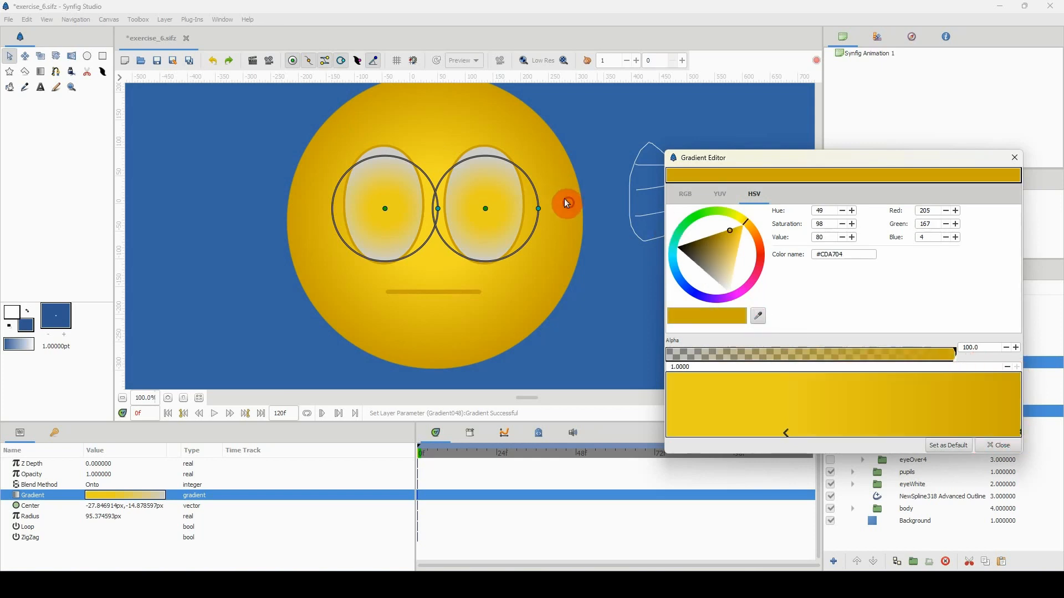
left_click(883, 416)
left_click(998, 445)
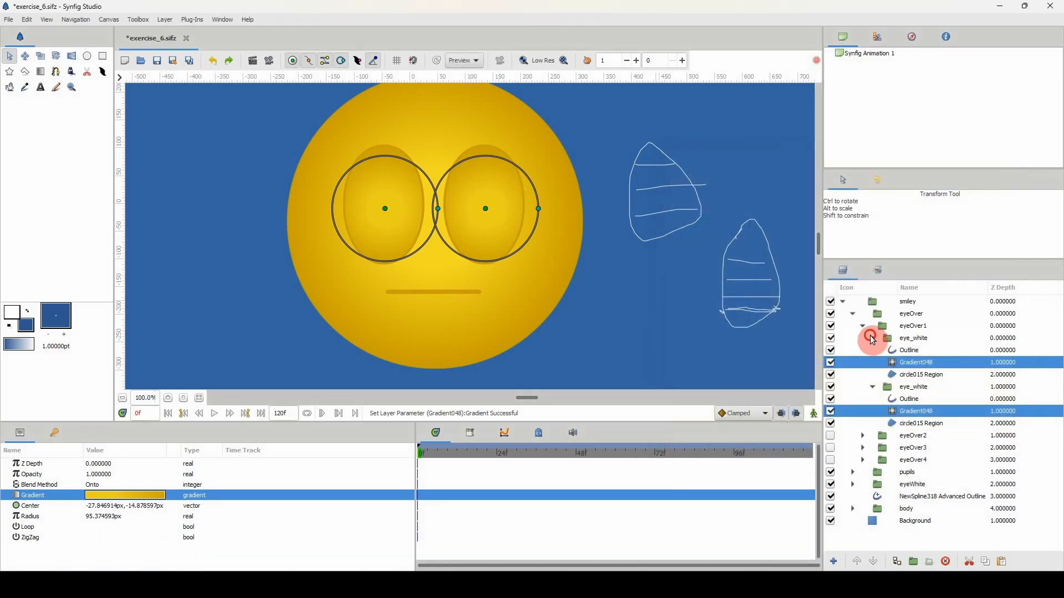
Step: Collapse the eyeOver1 group and switch its visibility off and back on to compare the eyelids
left_click(870, 338)
left_click(863, 327)
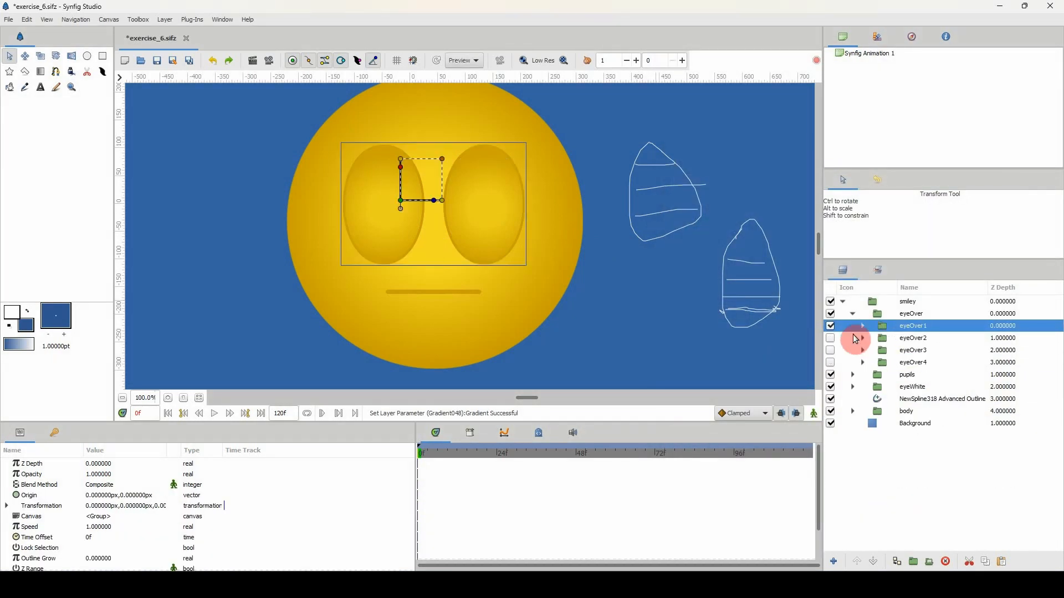
left_click(830, 326)
left_click(830, 326)
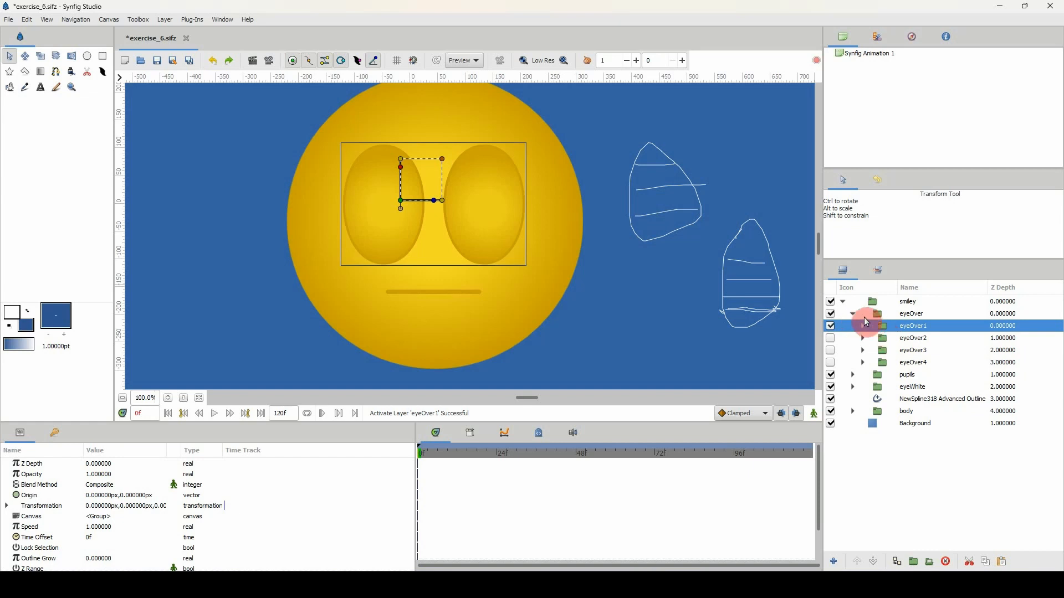
Step: Group the layers eyeOver1 to eyeOver4 into a switch
left_click(904, 363, "shift")
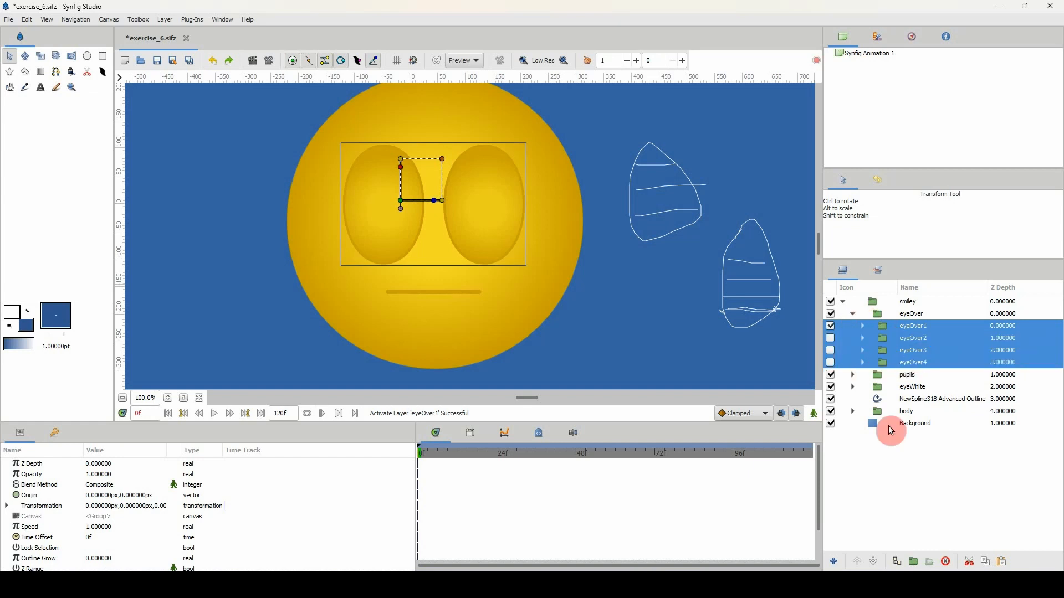
right_click(909, 341)
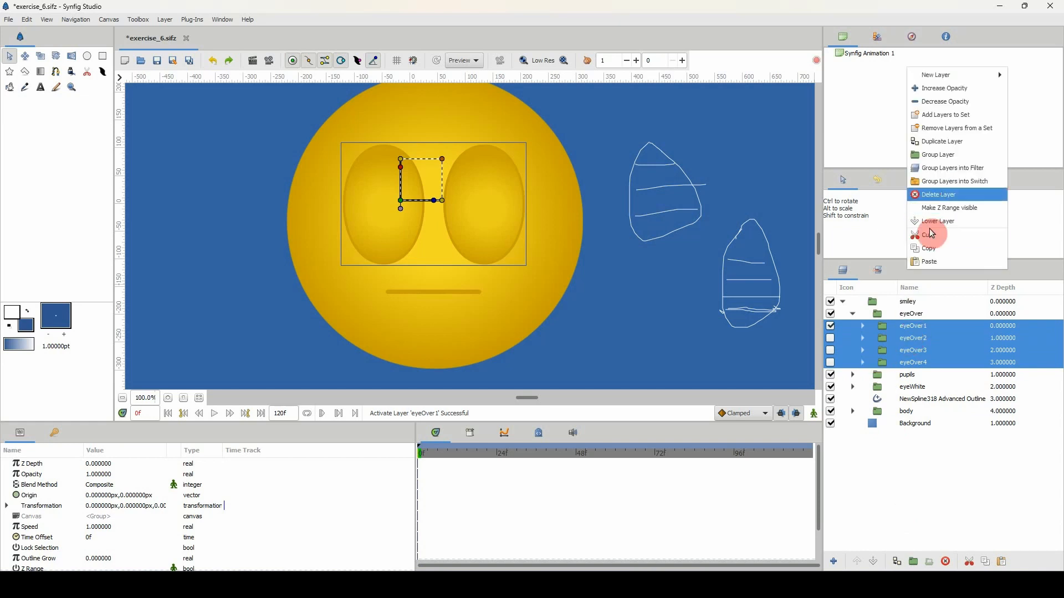
left_click(945, 183)
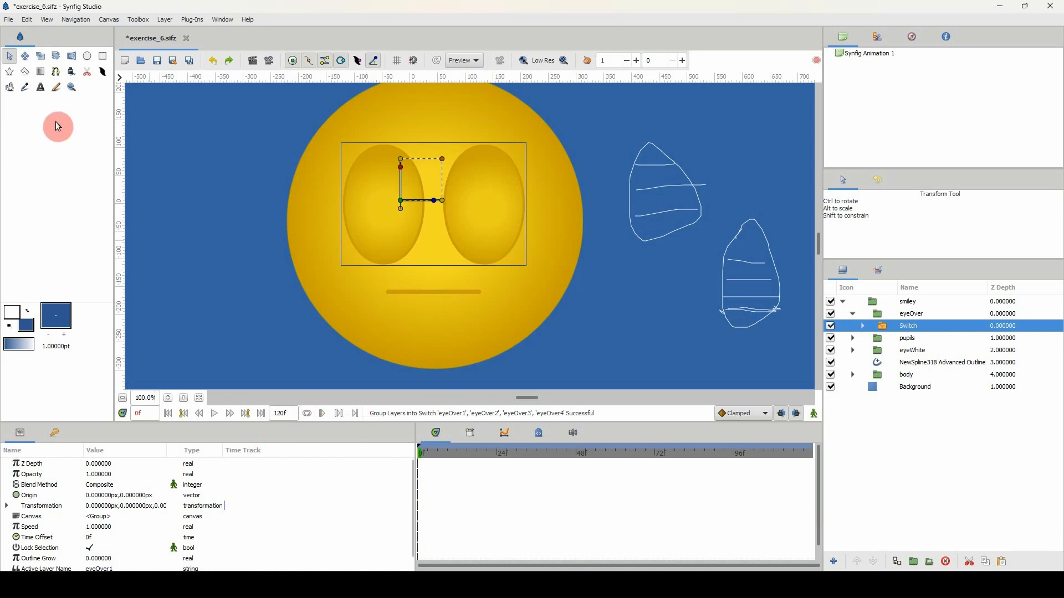
Step: Enlarge the parameters area, try eyeOver2 as the Switch's Active Layer Name, and set it back to eyeOver1
scroll(279, 287, "down", 2)
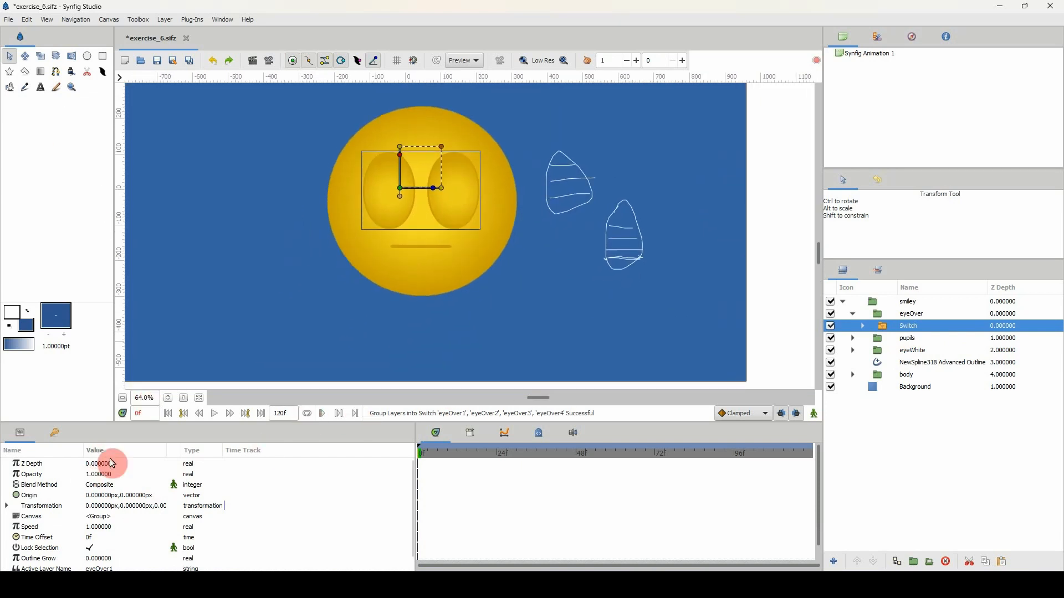
left_click_drag(132, 424, 133, 357)
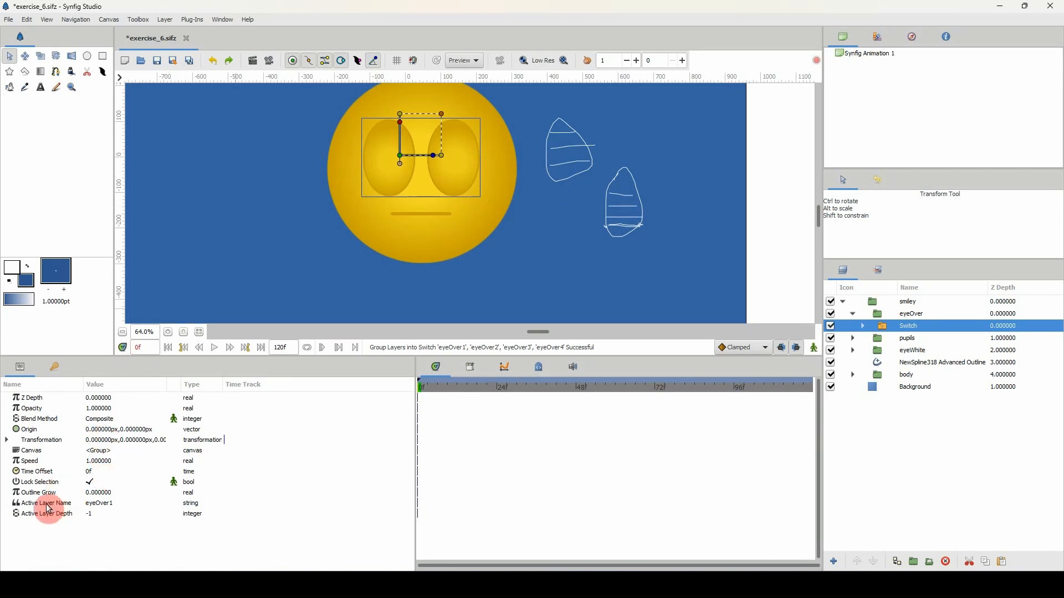
left_click(98, 504)
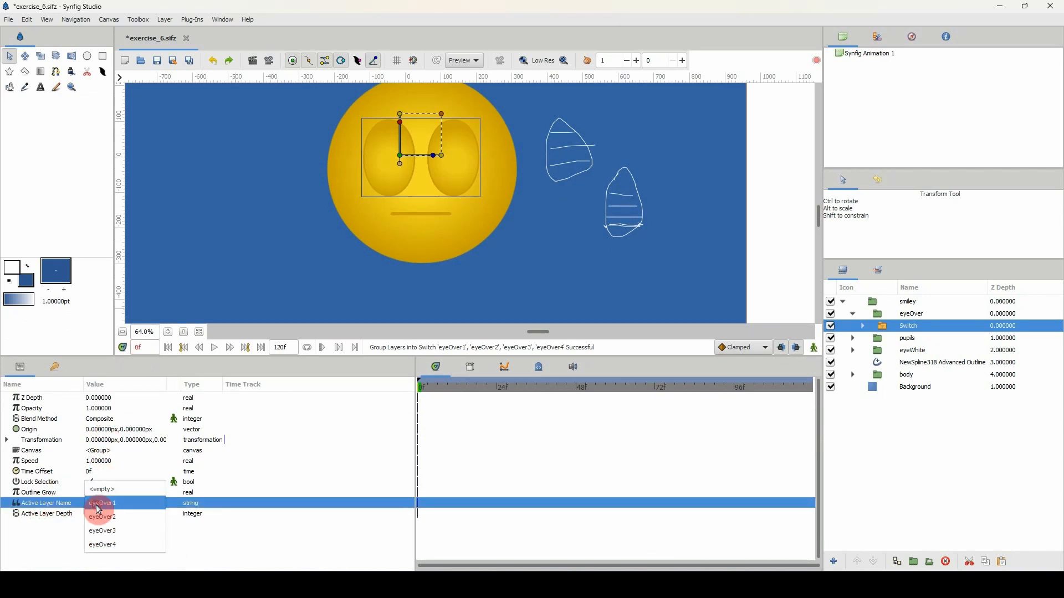
left_click(105, 518)
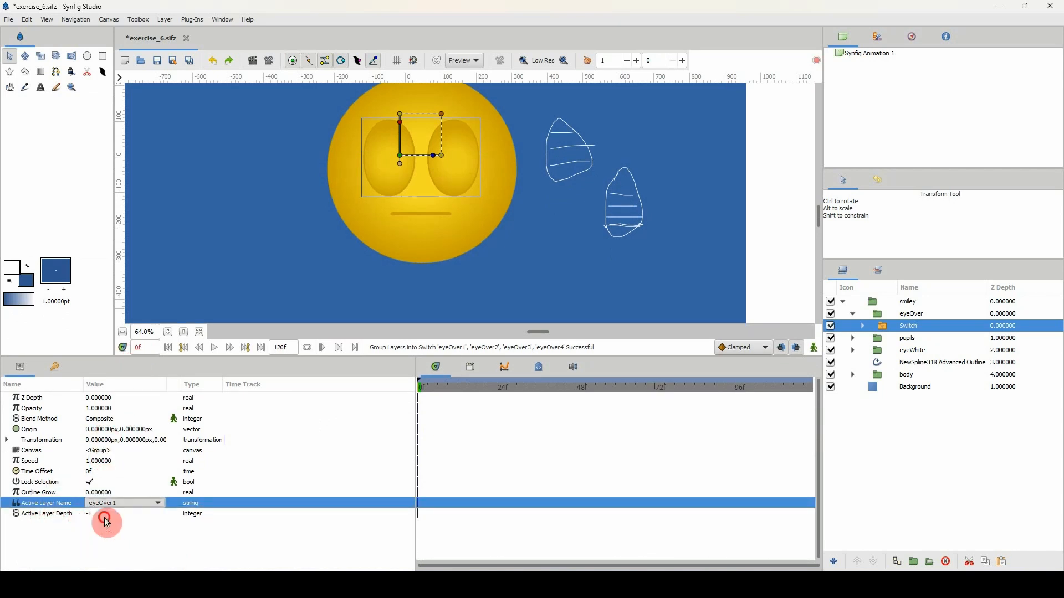
left_click(110, 505)
left_click(105, 492)
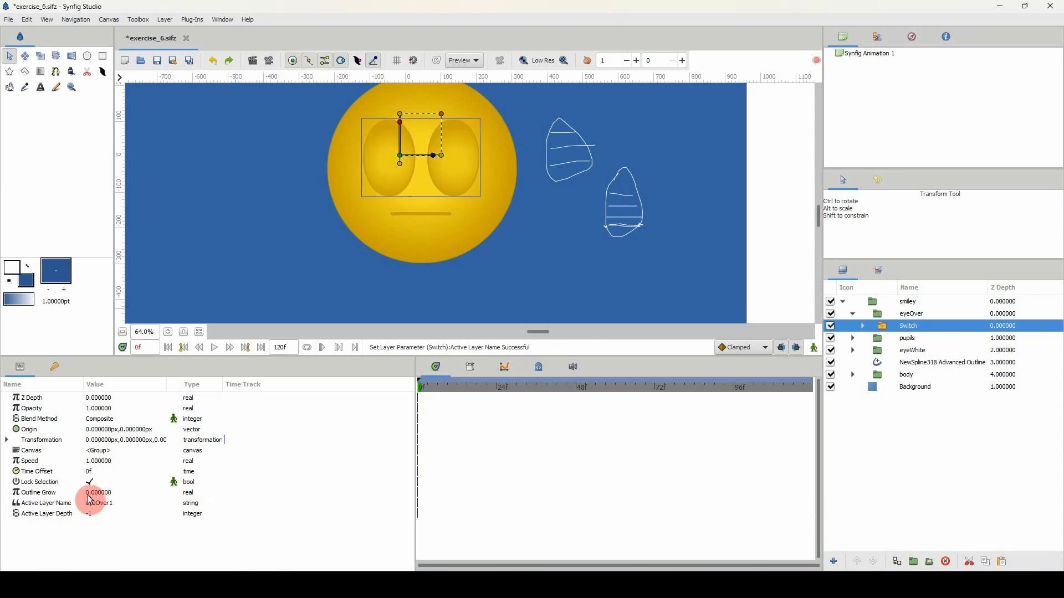
Step: Hide the sketch using the Sketch Tool's Show Sketch option
left_click(56, 87)
left_click(833, 203)
left_click_drag(477, 199, 507, 240)
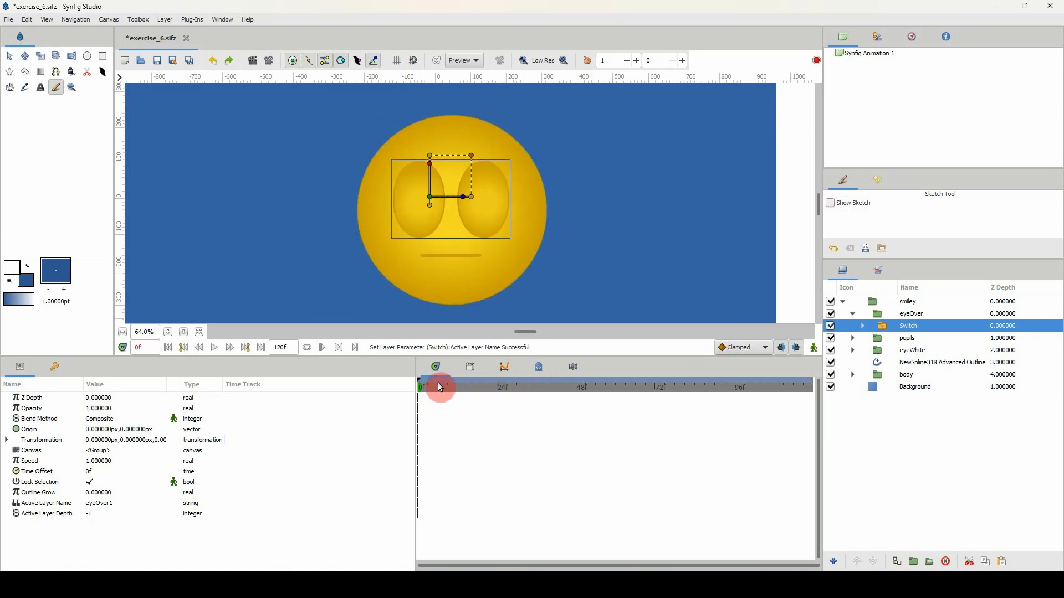
Step: Set the default interpolation to Constant and delete the keyframe at frame 0
left_click(744, 352)
left_click(740, 400)
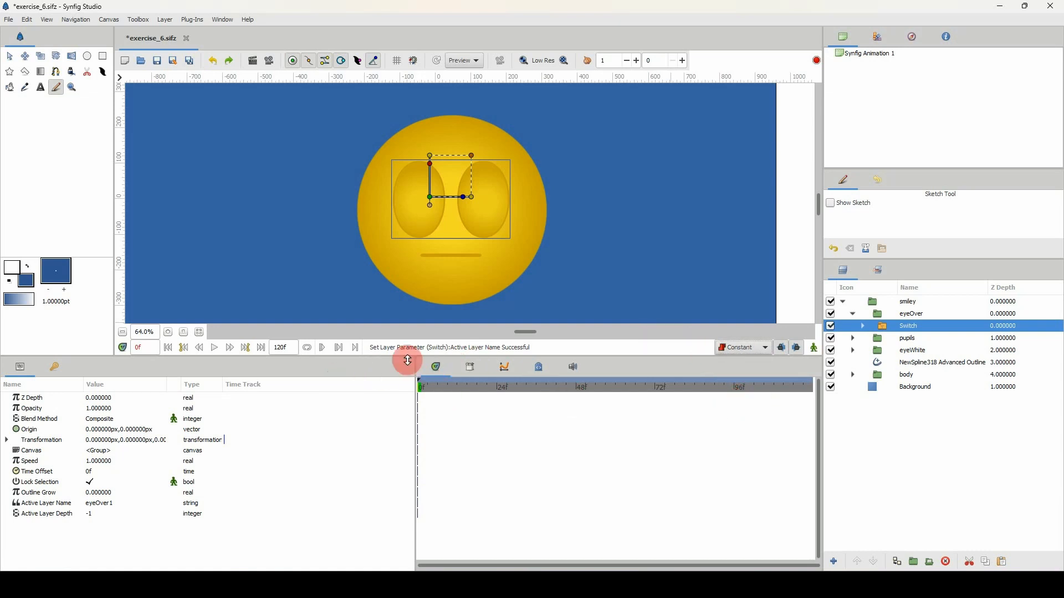
left_click(52, 368)
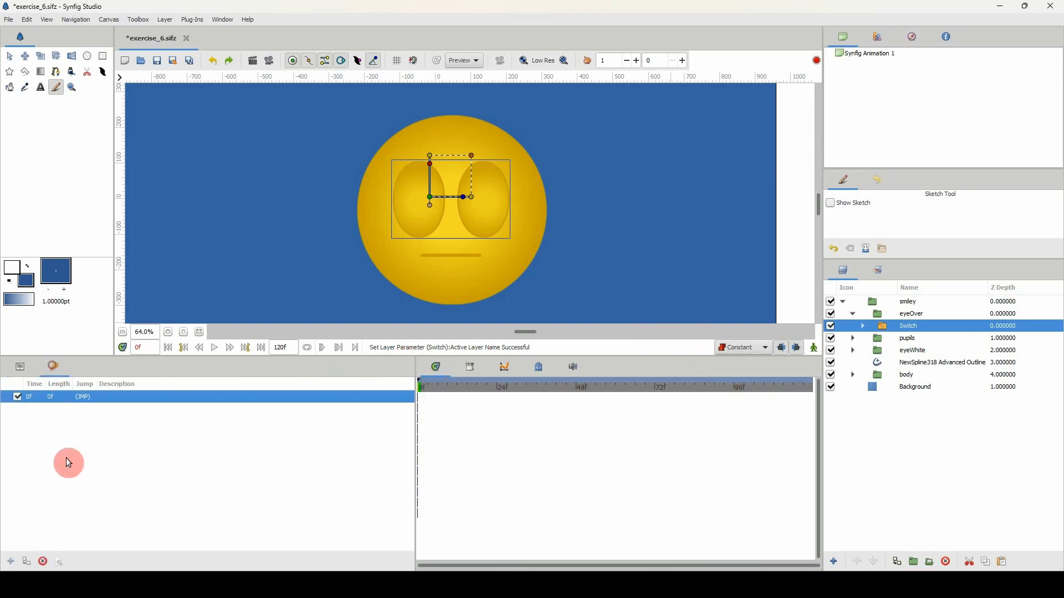
left_click(42, 561)
left_click(20, 367)
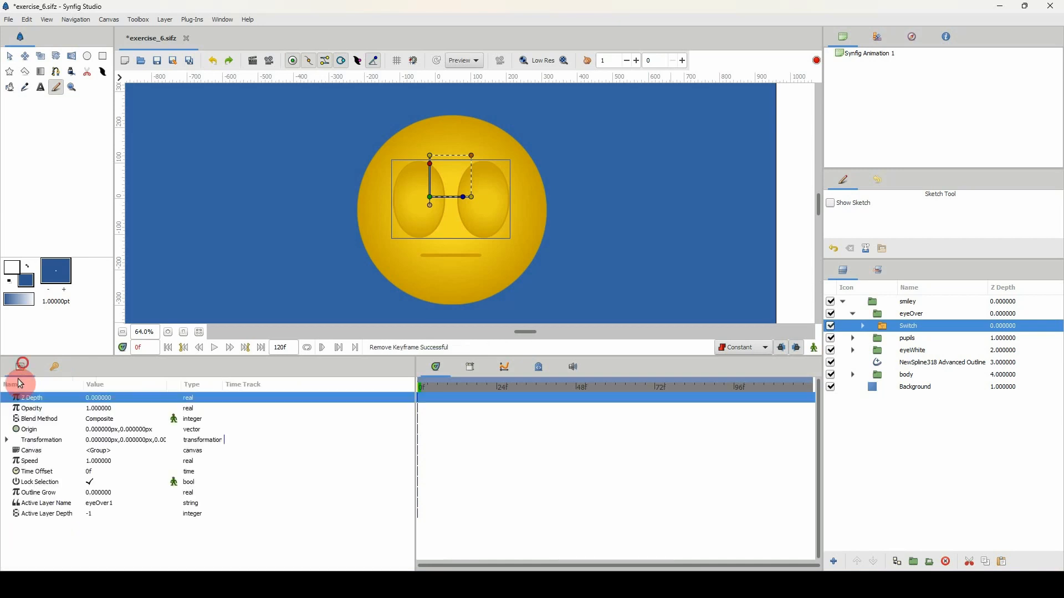
Step: Set the Switch's Active Layer Name to eyeOver4 and, in animation mode, key it at frame 0 by choosing eyeOver3 and returning to eyeOver4
left_click(107, 507)
left_click(111, 545)
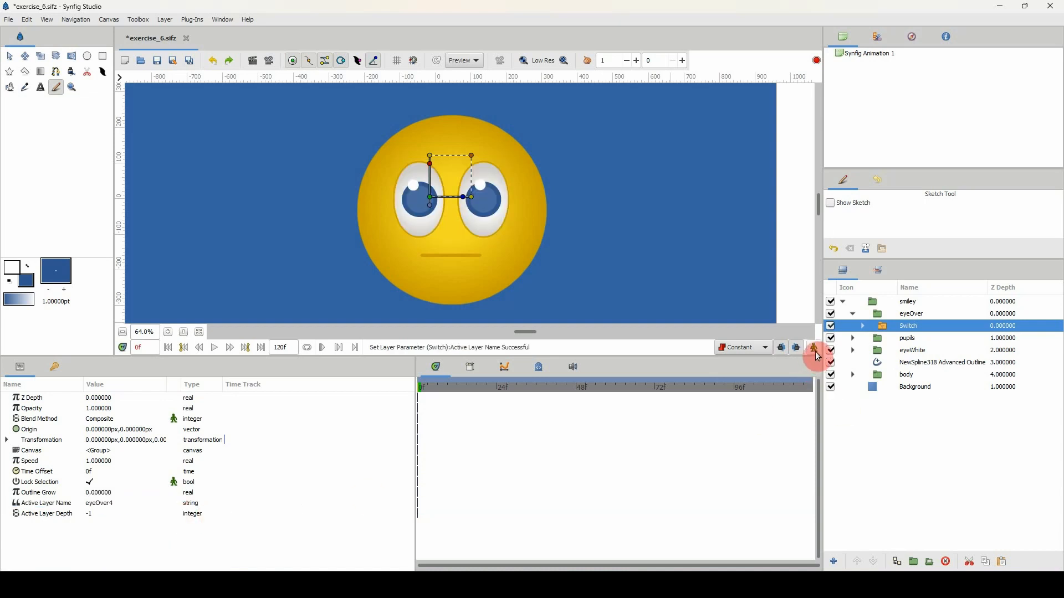
left_click(813, 347)
left_click(100, 502)
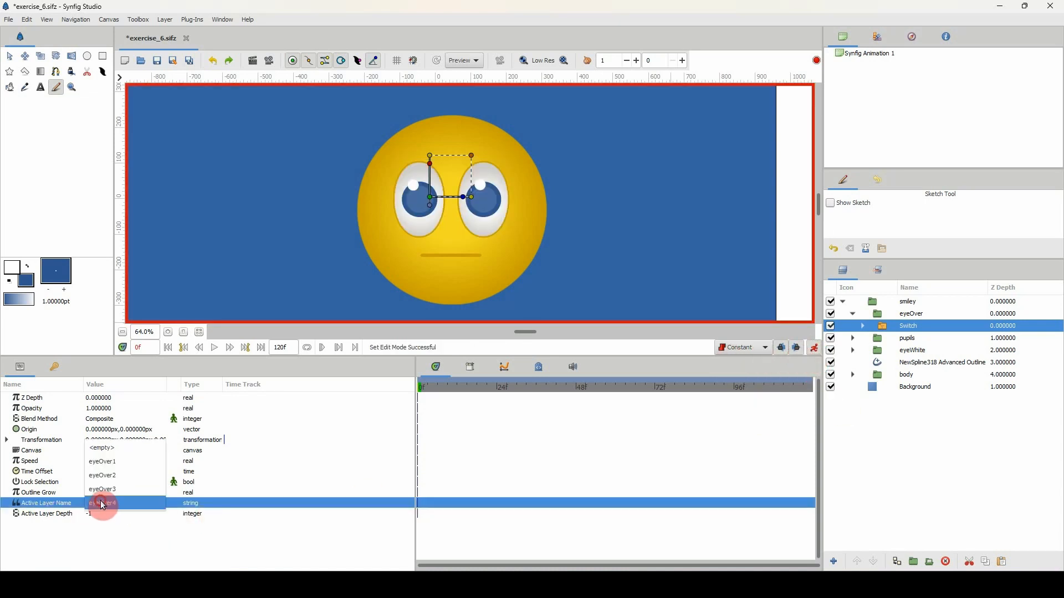
left_click(109, 490)
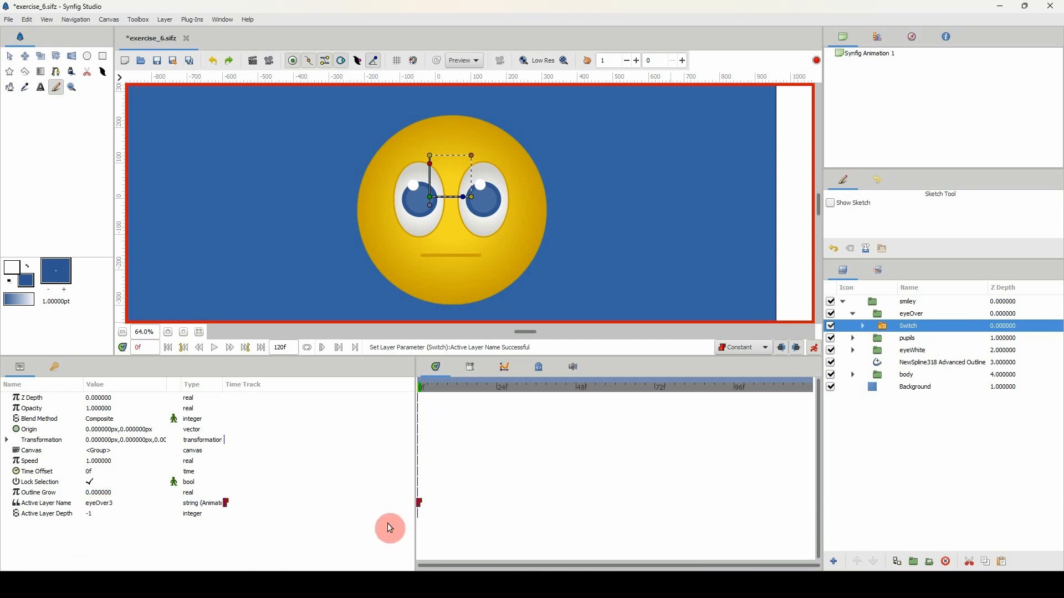
left_click(102, 504)
left_click(122, 518)
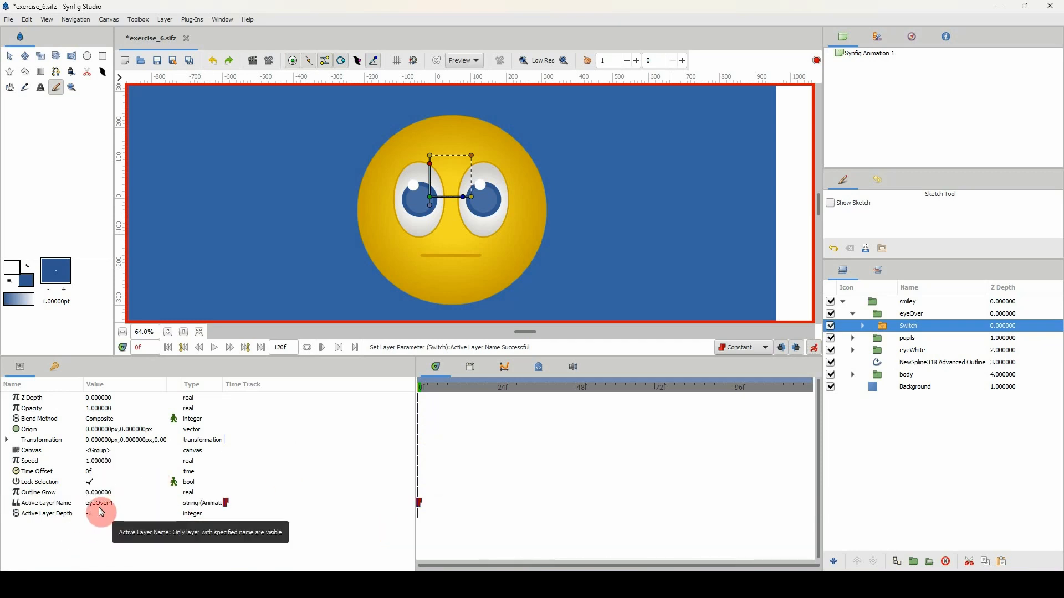
Step: Enable the eyeOver2, eyeOver3 and eyeOver4 layers inside the Switch group, then collapse and reselect the Switch
left_click(864, 327)
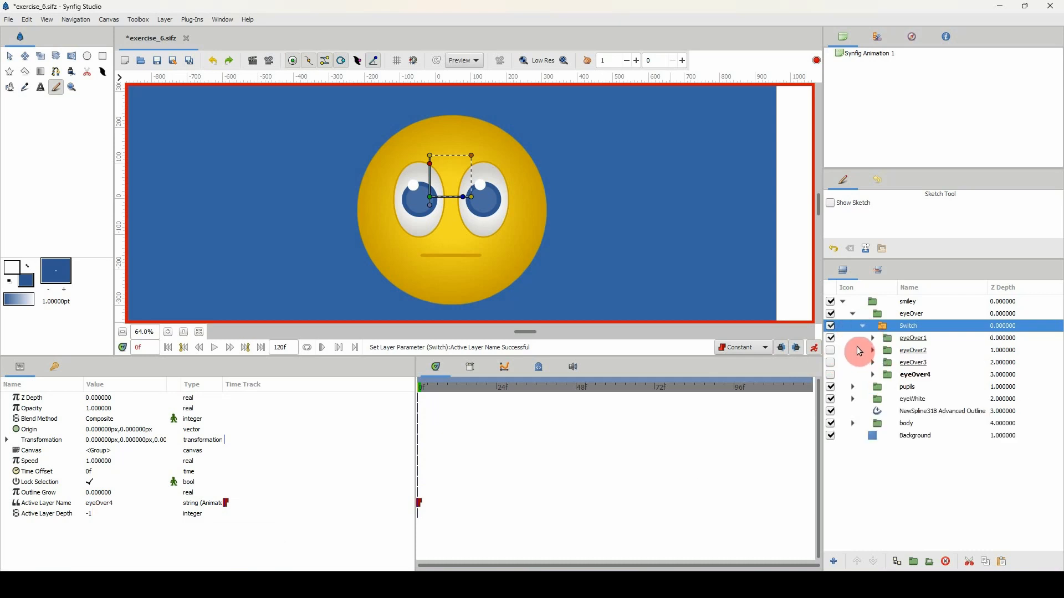
left_click(830, 350)
left_click(830, 362)
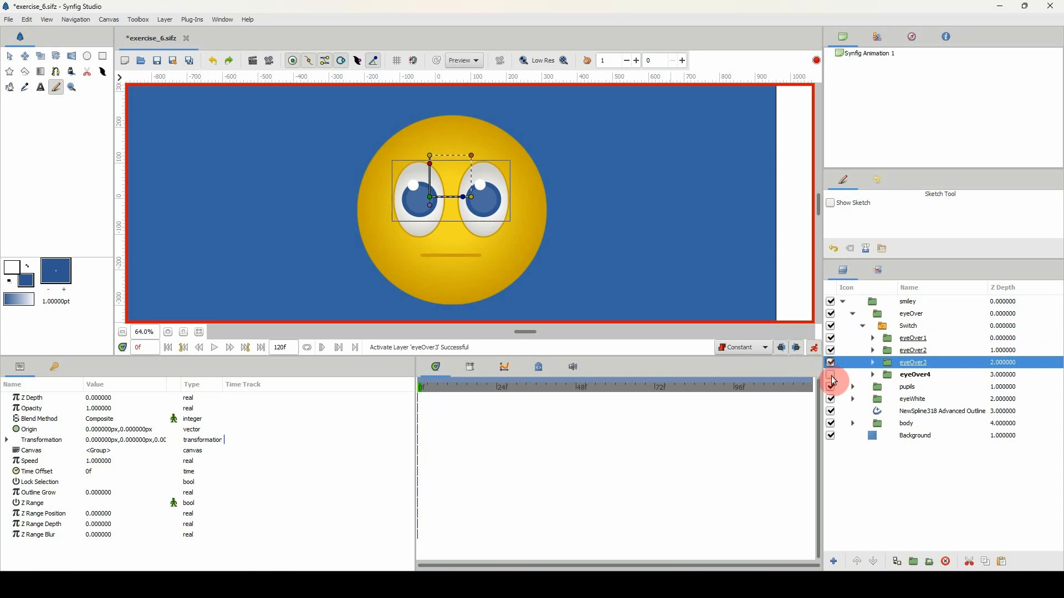
left_click(831, 376)
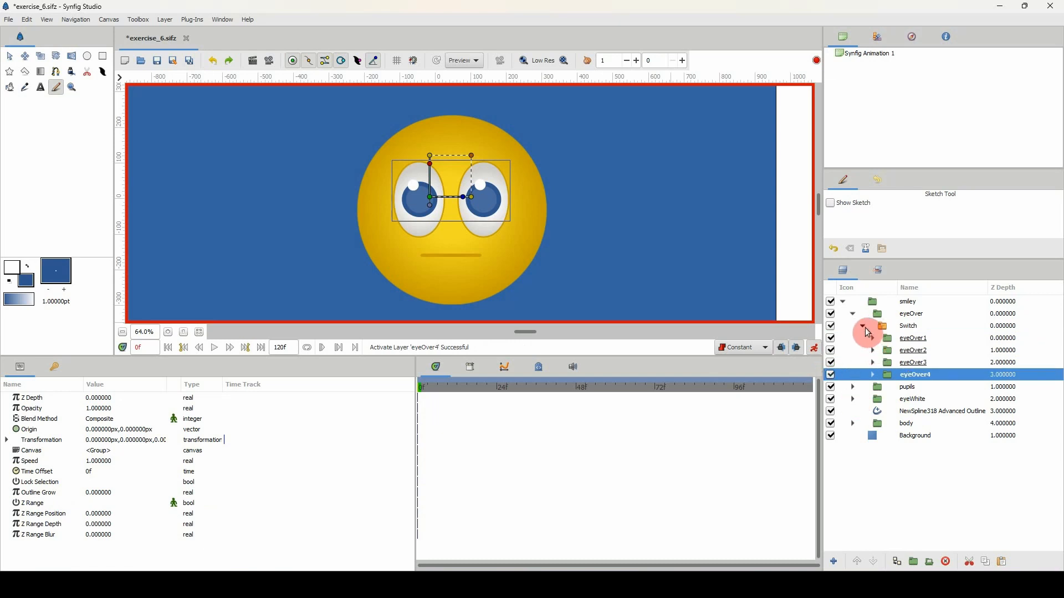
left_click(864, 327)
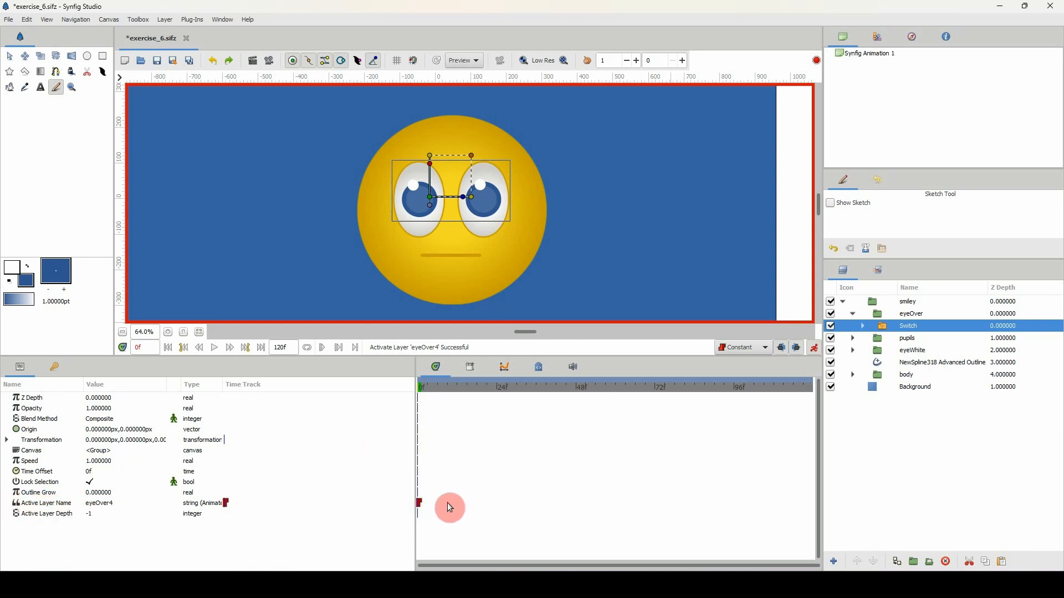
Step: At frame 1, key the Switch's Active Layer Name as eyeOver3
left_click(422, 388)
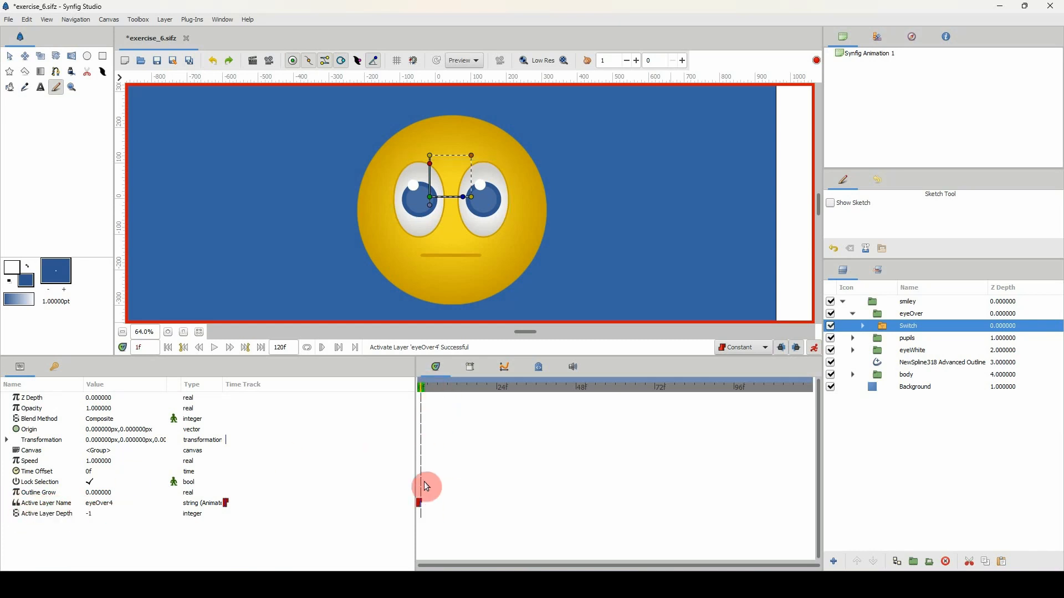
left_click(121, 505)
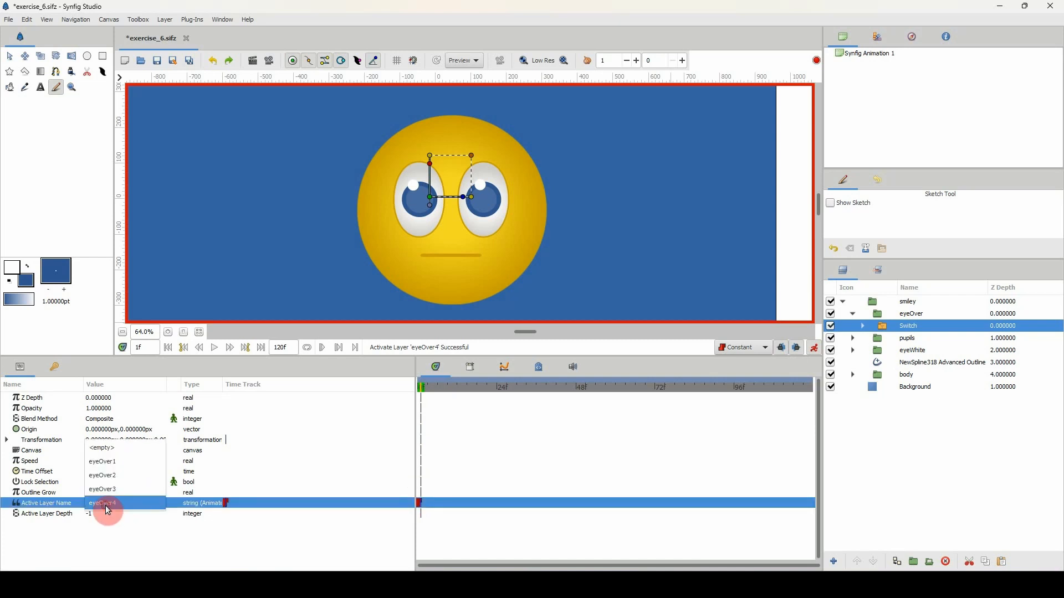
left_click(114, 501)
left_click(113, 492)
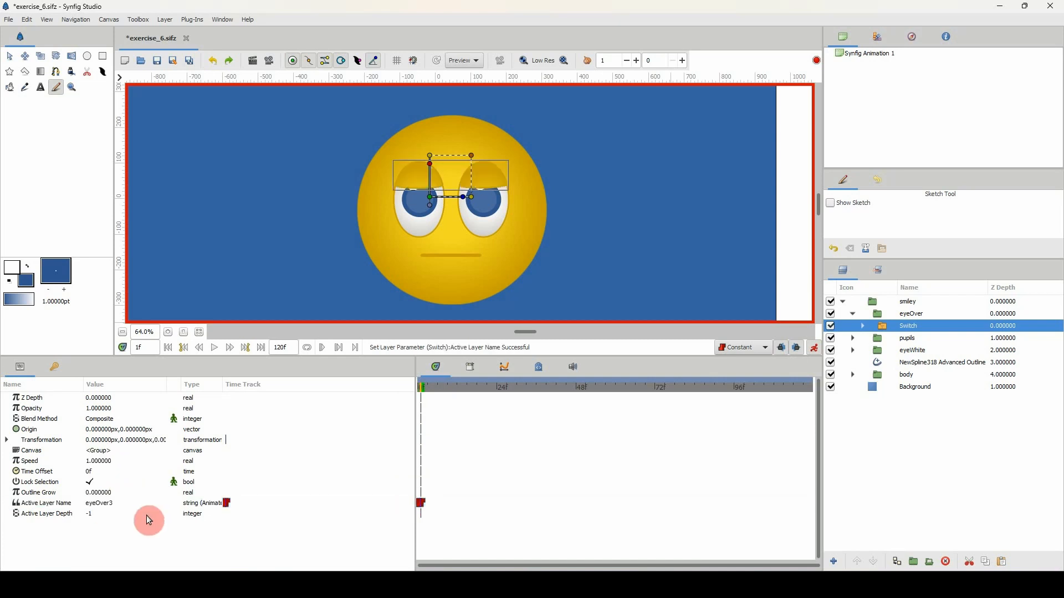
Step: At frame 2, key the Switch's Active Layer Name as eyeOver2
key("period")
left_click(101, 503)
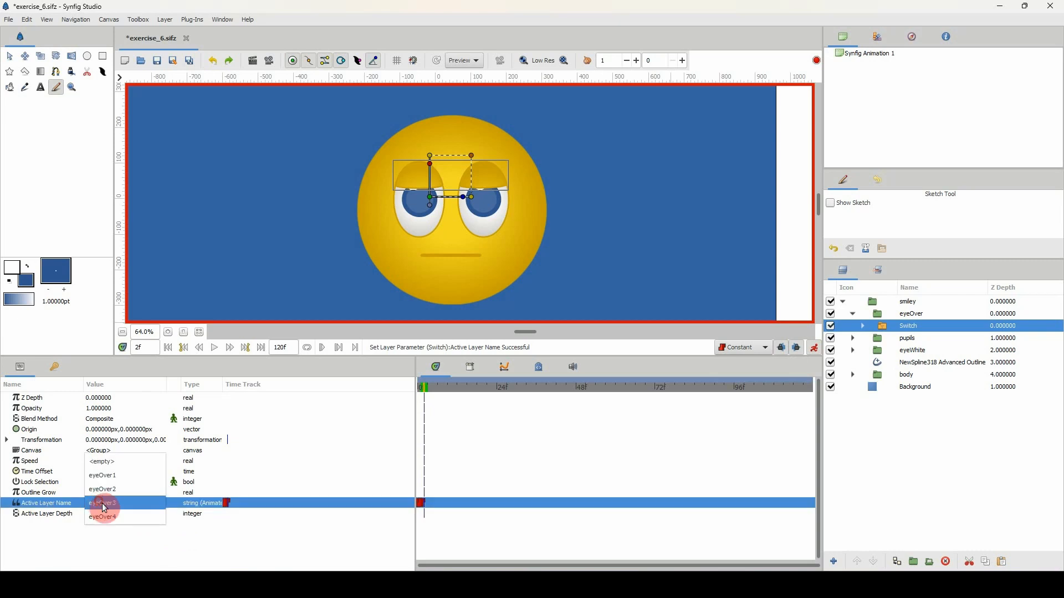
left_click(106, 502)
left_click(107, 494)
Step: At frame 3, key the Switch's Active Layer Name as eyeOver1
key("period")
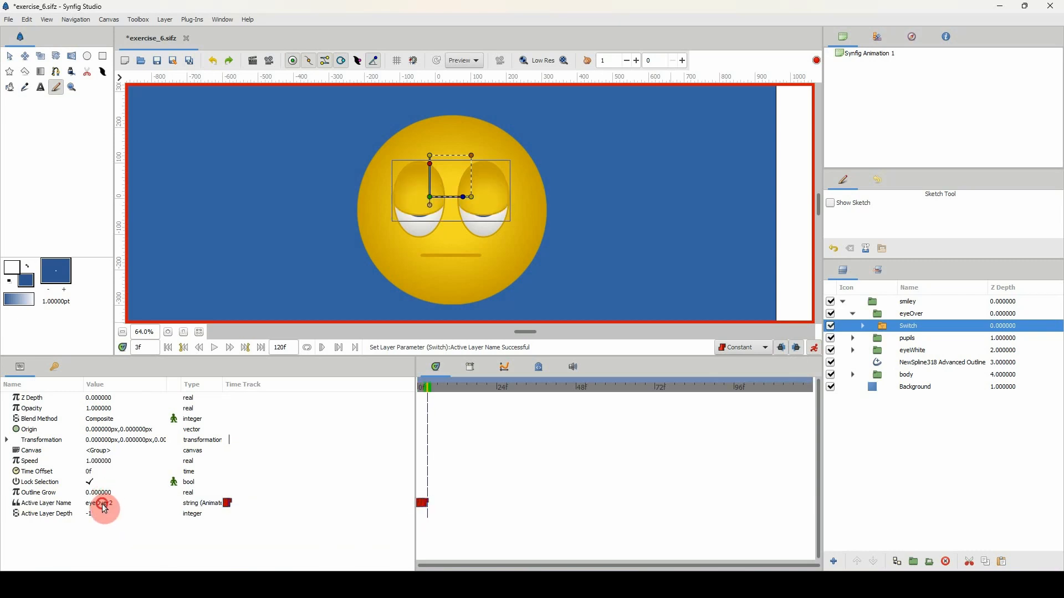
left_click(101, 503)
left_click(106, 503)
left_click(105, 493)
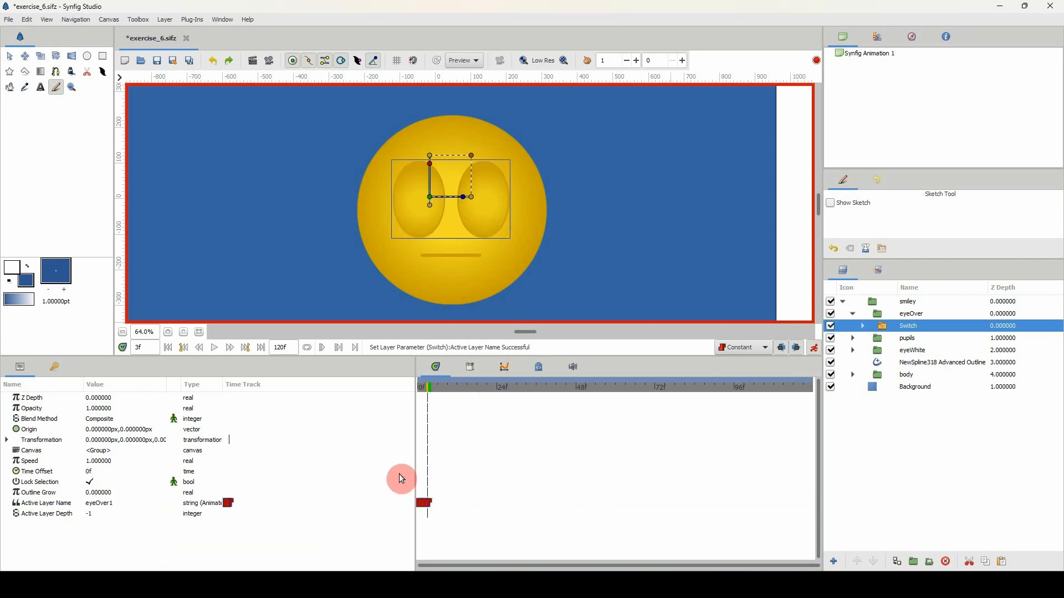
Step: Duplicate the Active Layer Name waypoint at frame 2 to frame 4
scroll(483, 389, "up", 4)
left_click_drag(498, 565, 448, 565)
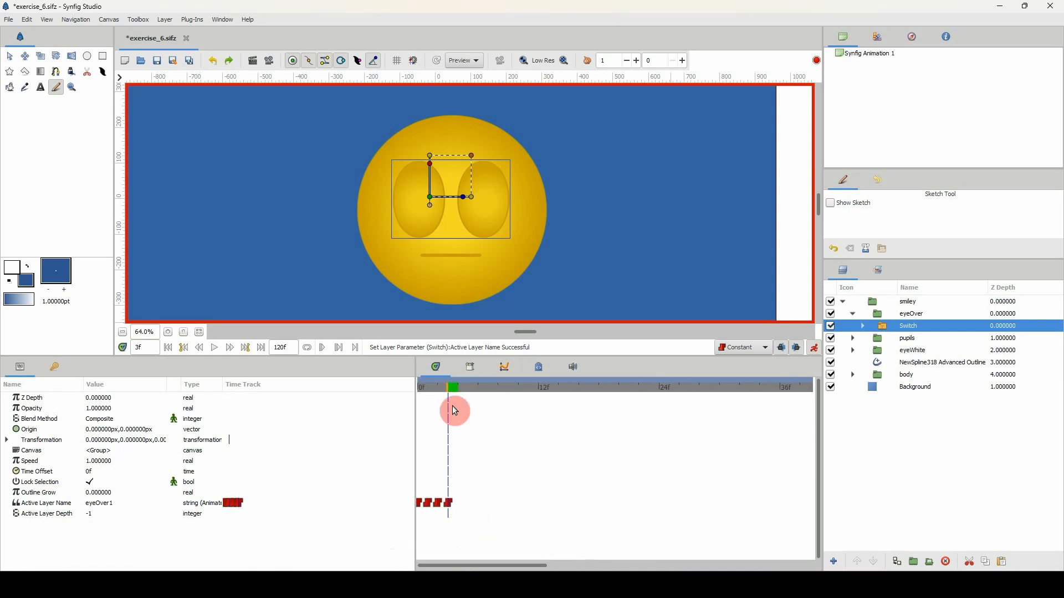
mouse_move(435, 386)
left_mouse_down()
mouse_move(408, 384)
mouse_move(438, 389)
mouse_move(450, 385)
mouse_move(413, 370)
mouse_move(448, 372)
left_mouse_up()
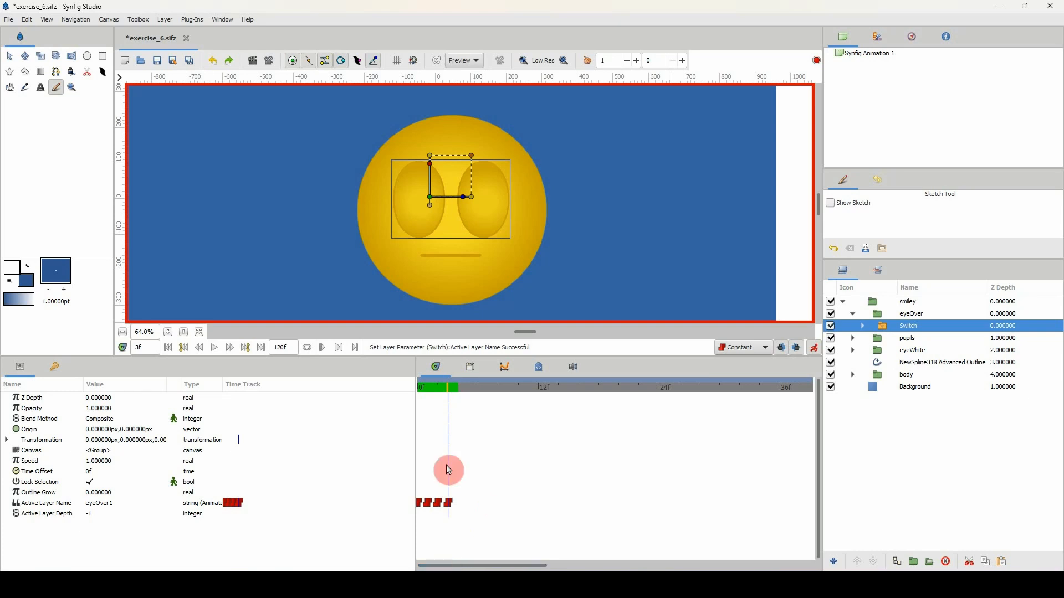
scroll(454, 389, "up", 4)
left_click_drag(447, 566, 400, 568)
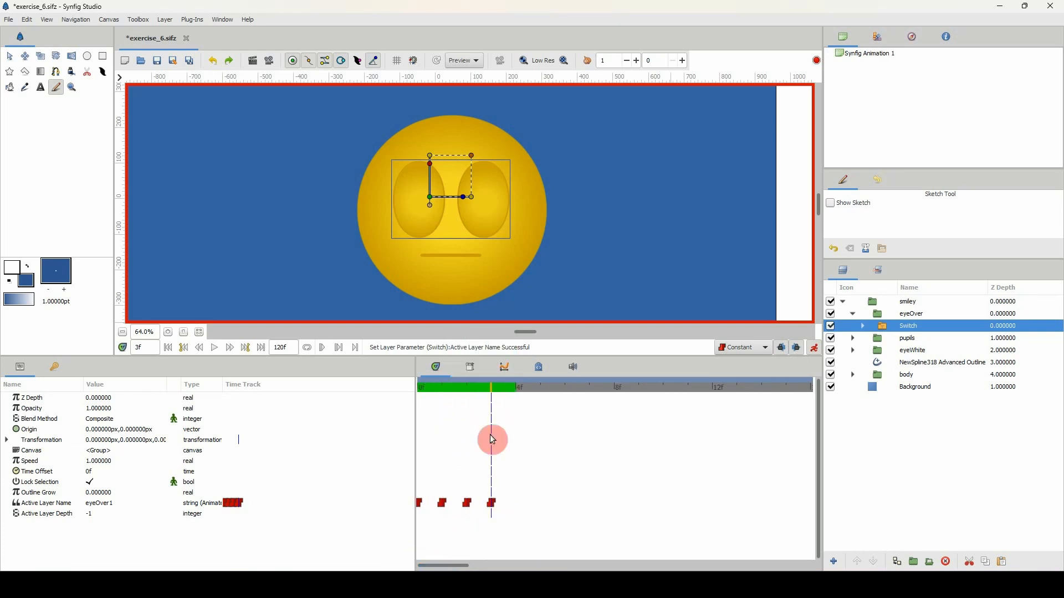
left_click_drag(491, 394, 475, 388)
left_click(469, 504)
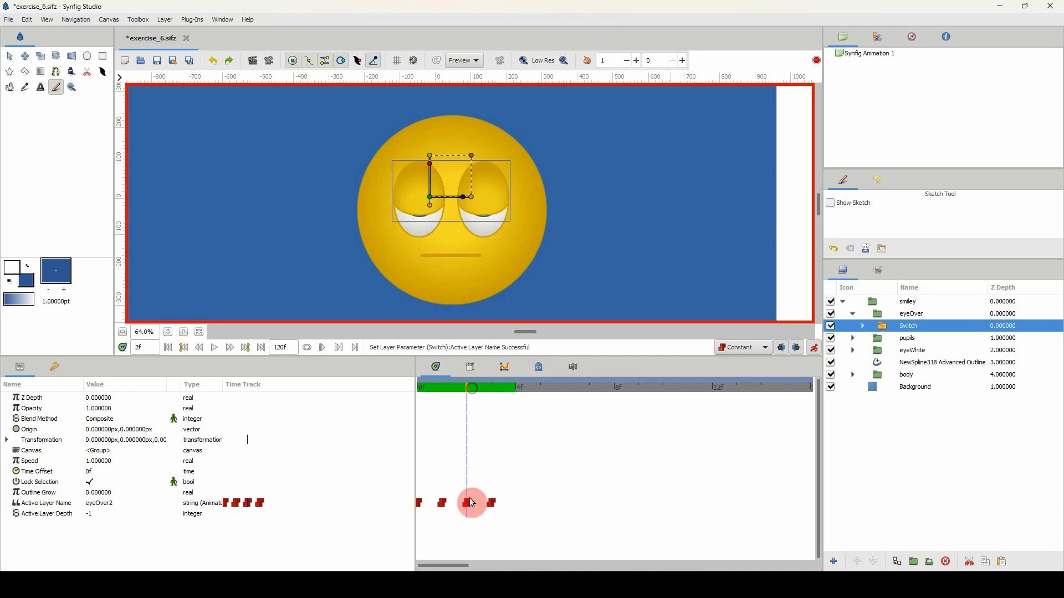
left_click_drag(469, 507, 516, 511)
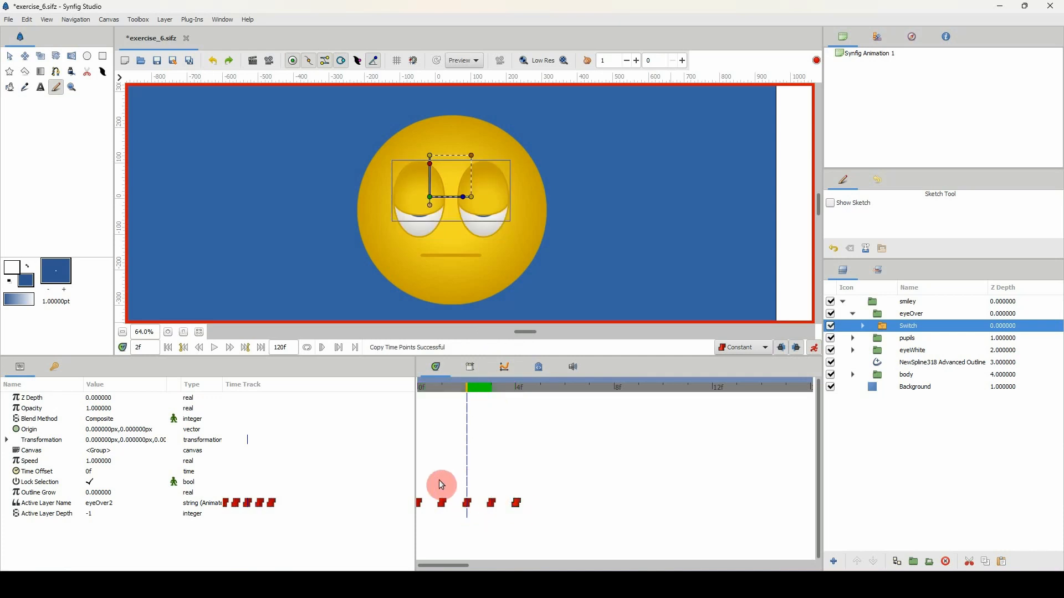
Step: Duplicate the Active Layer Name waypoint at frame 1 to frame 5 and the one at frame 0 to frame 6
left_click_drag(450, 400, 449, 467)
left_click_drag(447, 505, 546, 507)
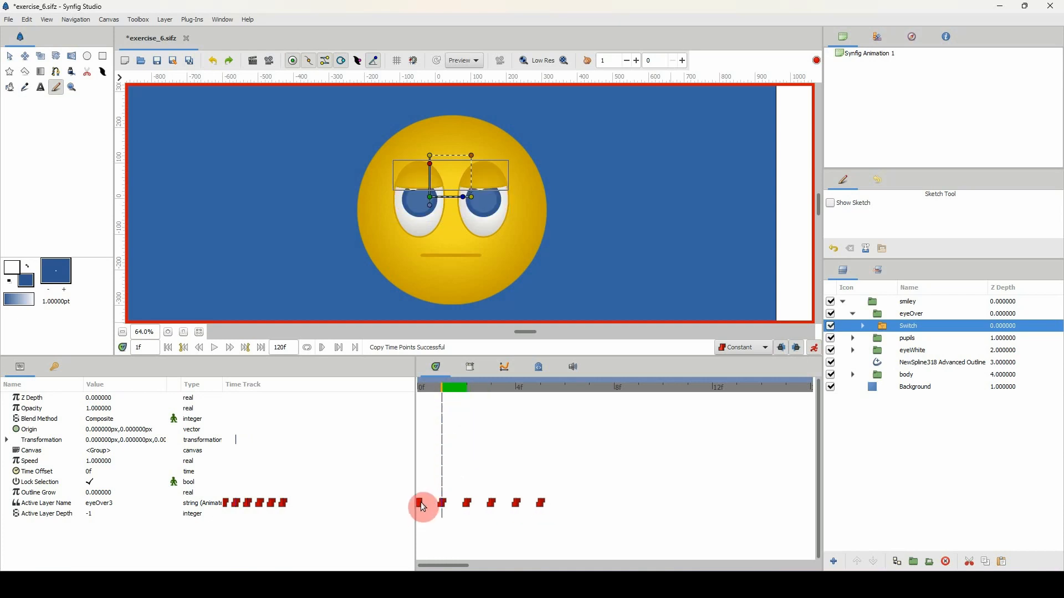
left_click_drag(427, 503, 569, 504)
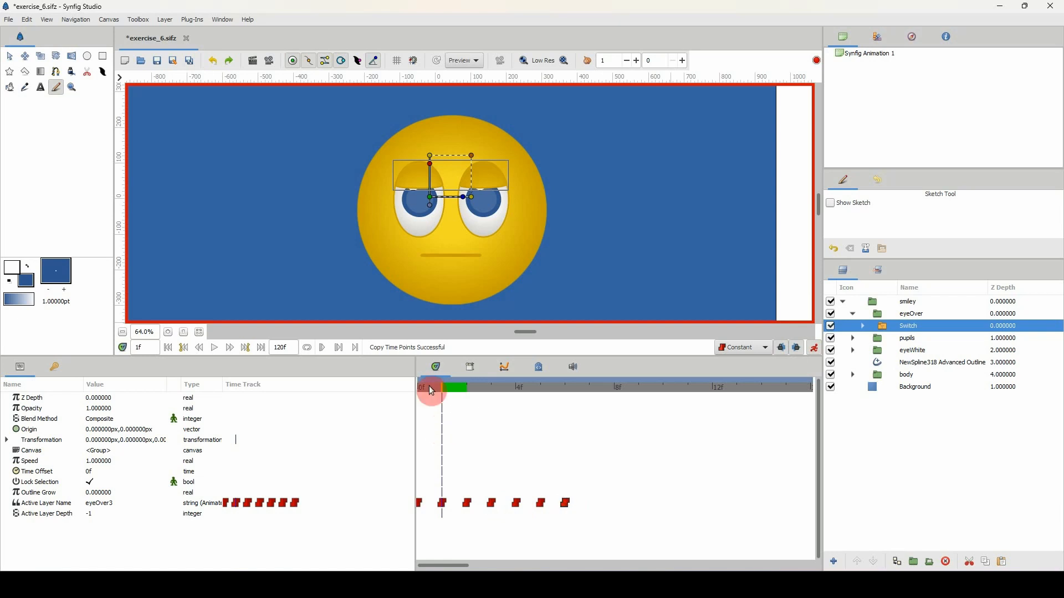
Step: Play the animation from frame 0 to check the blink's closing and reopening
left_click_drag(429, 391, 397, 399)
key("space")
key("space")
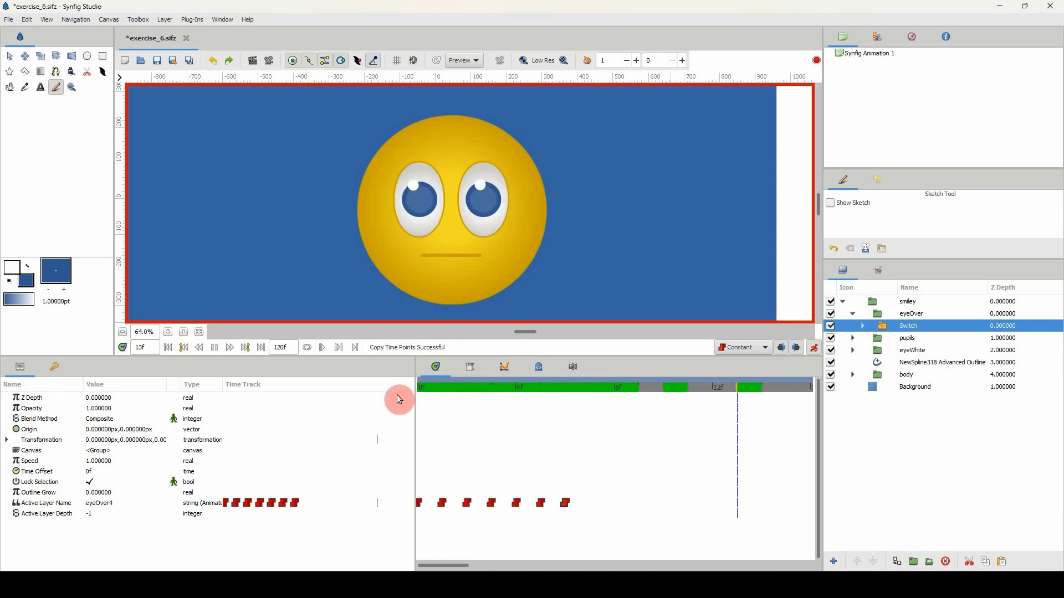
left_click_drag(479, 391, 357, 401)
key("space")
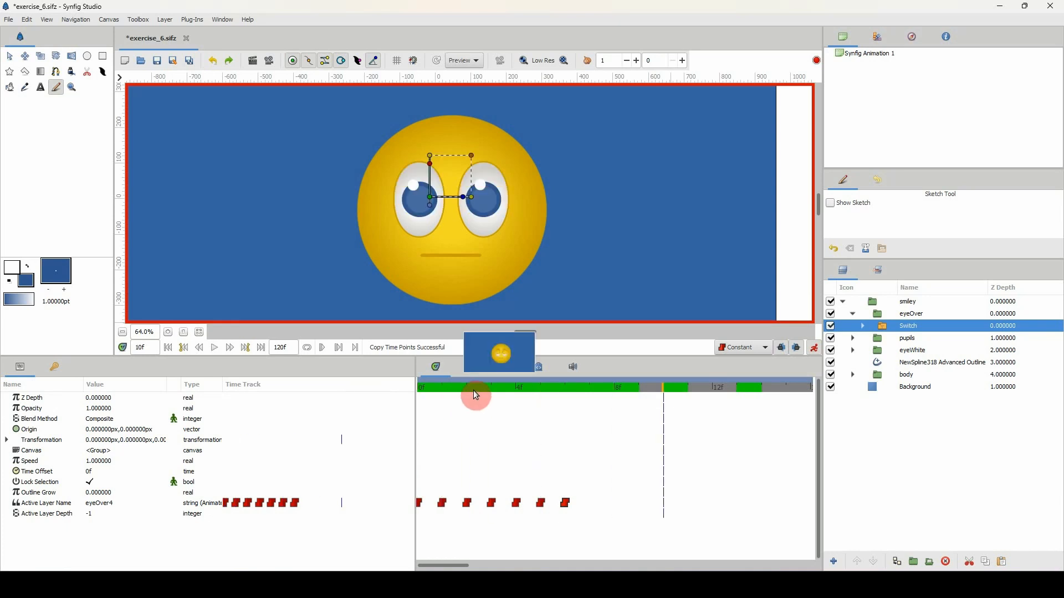
Step: Shift the waypoints at frames 4 to 6 one frame later and duplicate the frame 3 waypoint to frame 4
left_click(487, 392)
mouse_move(486, 394)
left_mouse_down()
mouse_move(534, 387)
mouse_move(487, 387)
mouse_move(504, 391)
mouse_move(485, 401)
left_mouse_up()
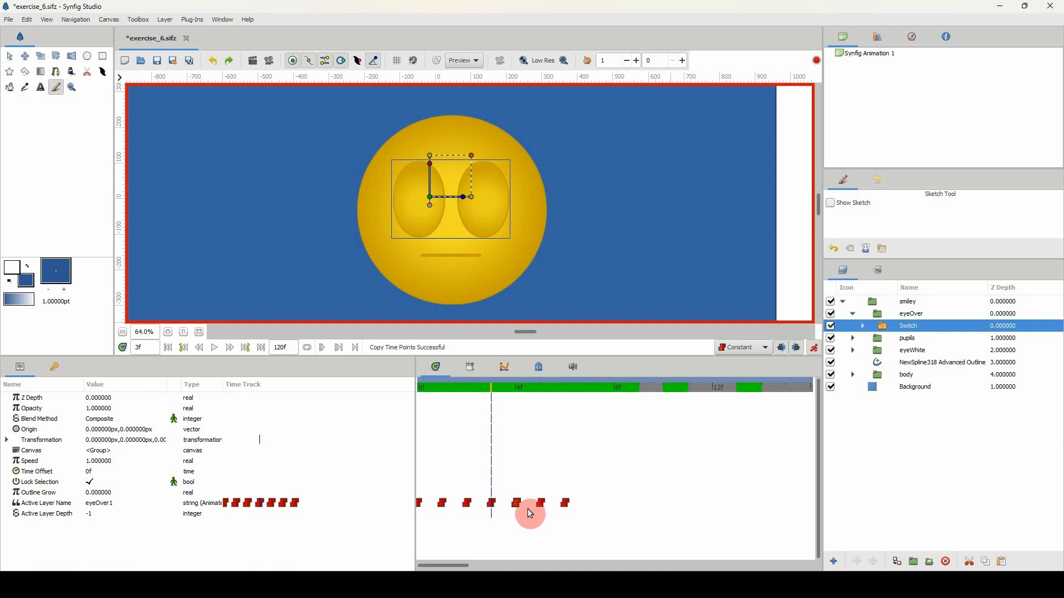
left_click_drag(566, 504, 591, 504)
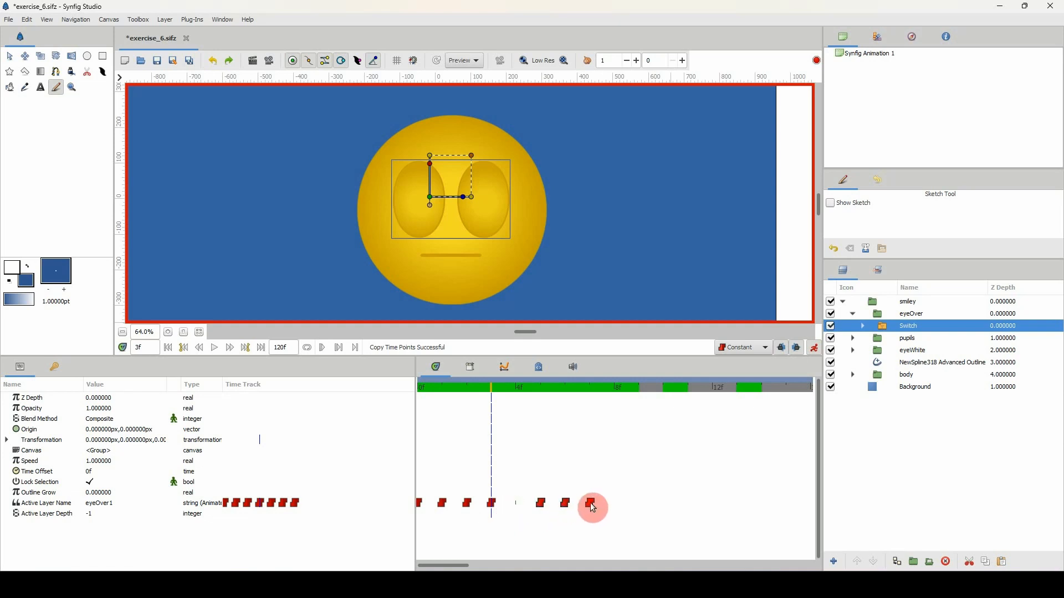
left_click_drag(495, 511, 516, 504)
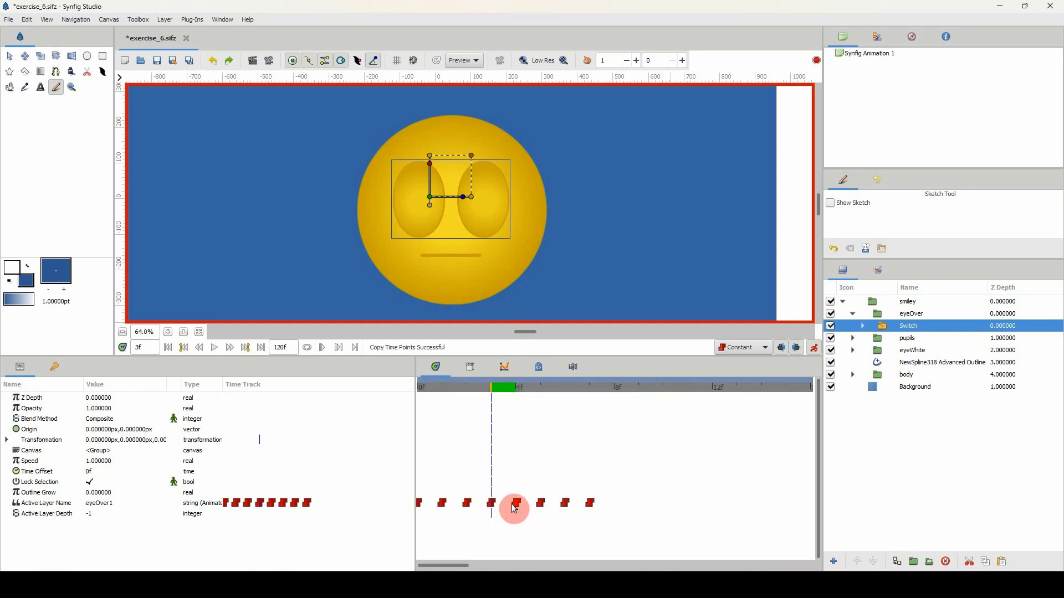
Step: Replay the animation repeatedly from frame 0 to check the timing of the blink with the longer closed-eye hold
left_click_drag(516, 394, 320, 402)
key("space")
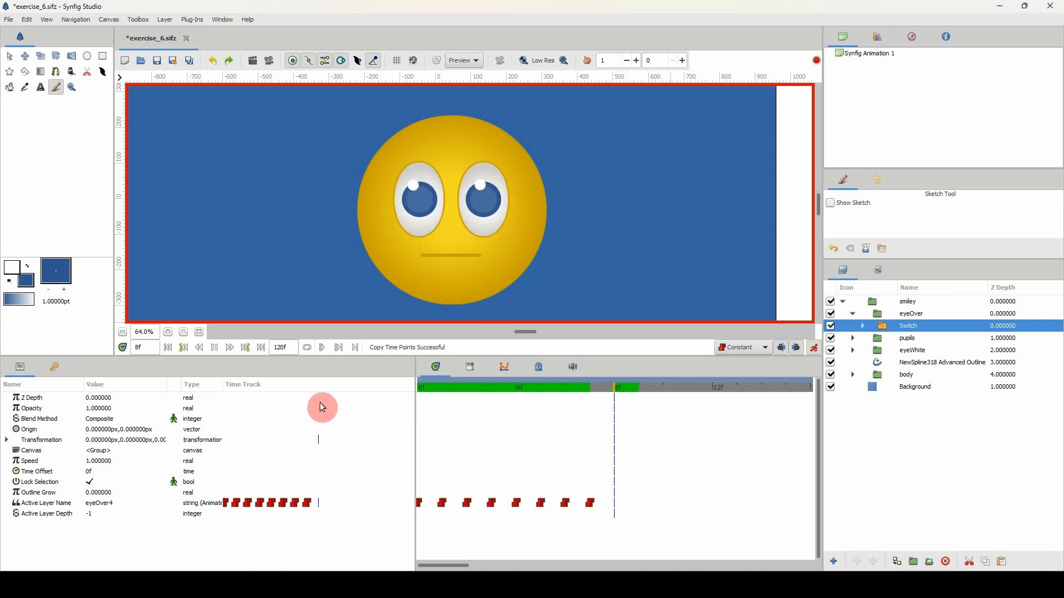
key("space")
left_click_drag(456, 387, 404, 391)
key("space")
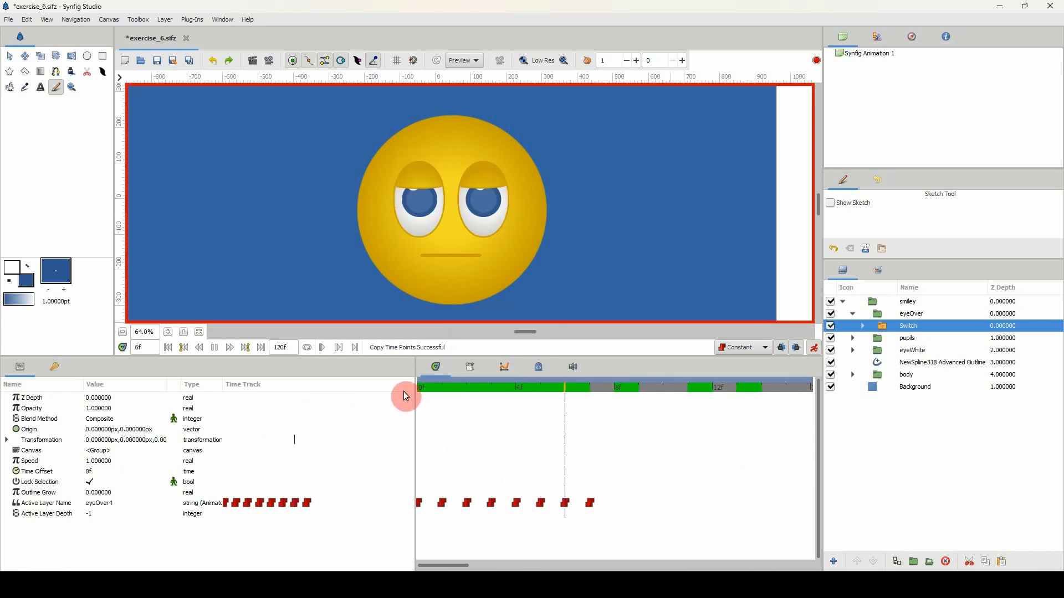
key("space")
left_click_drag(489, 392, 395, 398)
key("space")
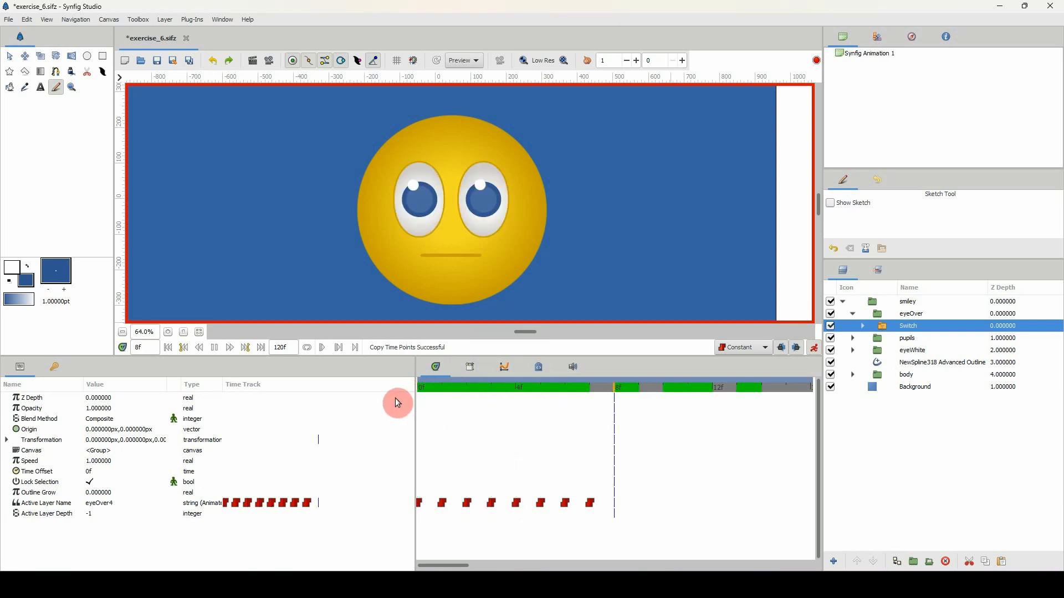
key("space")
left_click_drag(484, 389, 422, 392)
key("space")
key("space")
left_click(477, 391)
key("space")
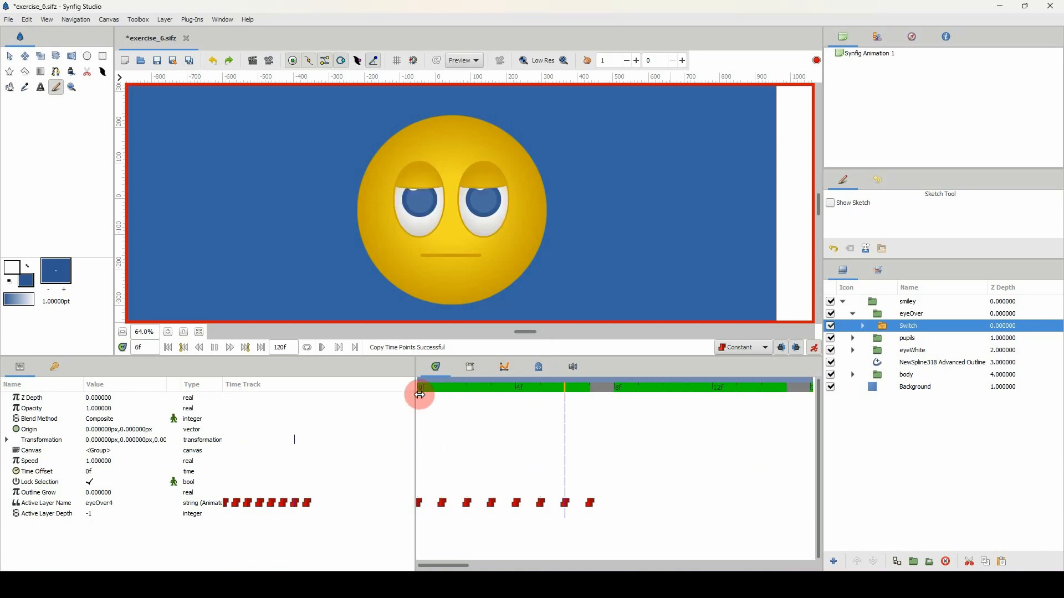
key("space")
left_click_drag(492, 394, 415, 400)
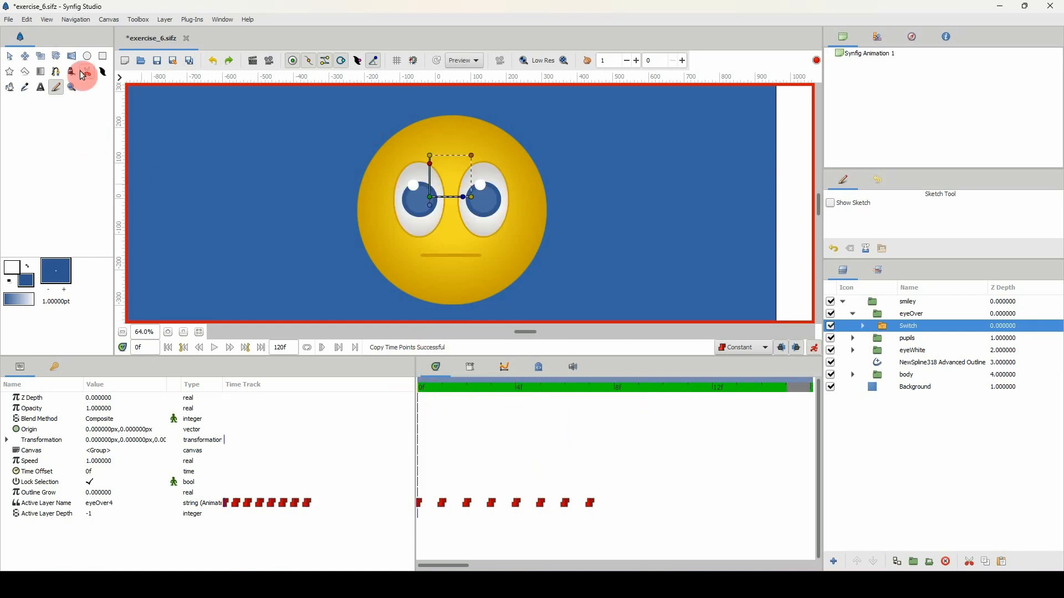
Step: Show the sketch and draw an eye outline beside the smiley with upper and lower lid lines, a pupil and vertical closing strokes
left_click(836, 208)
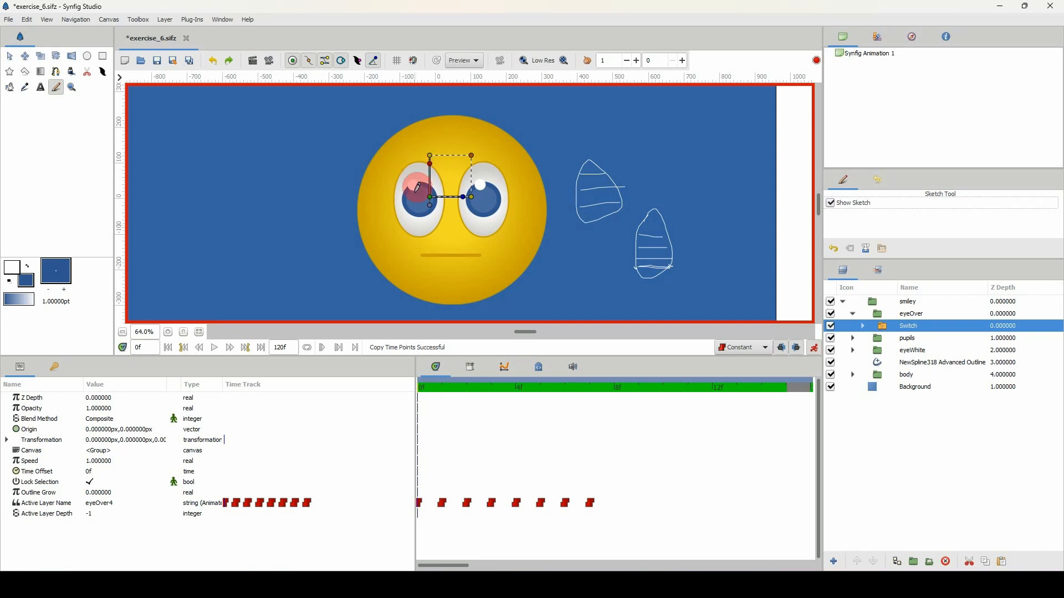
left_click_drag(257, 198, 298, 156)
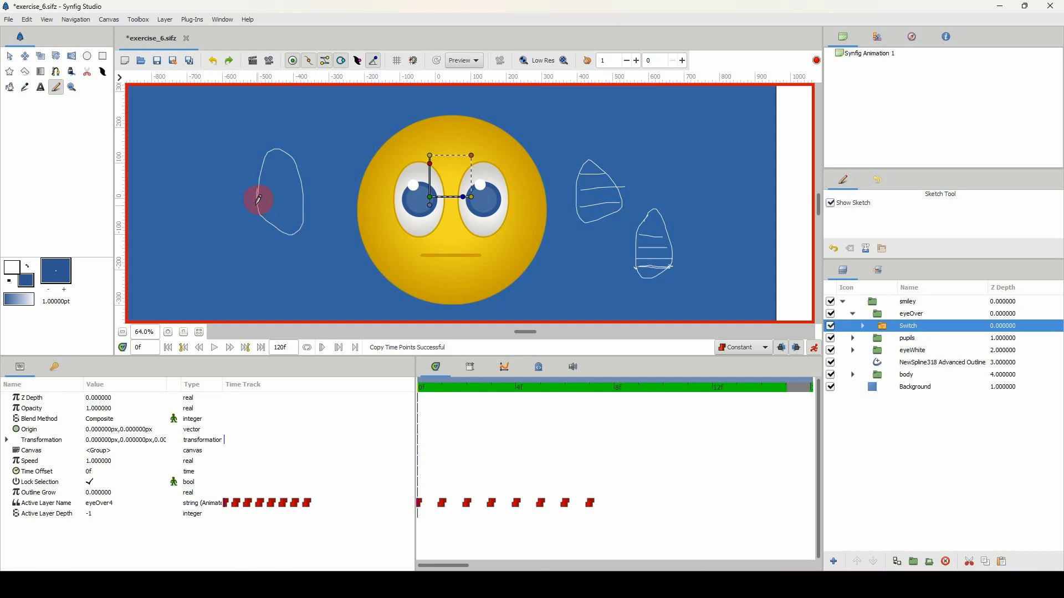
left_click_drag(260, 212, 295, 213)
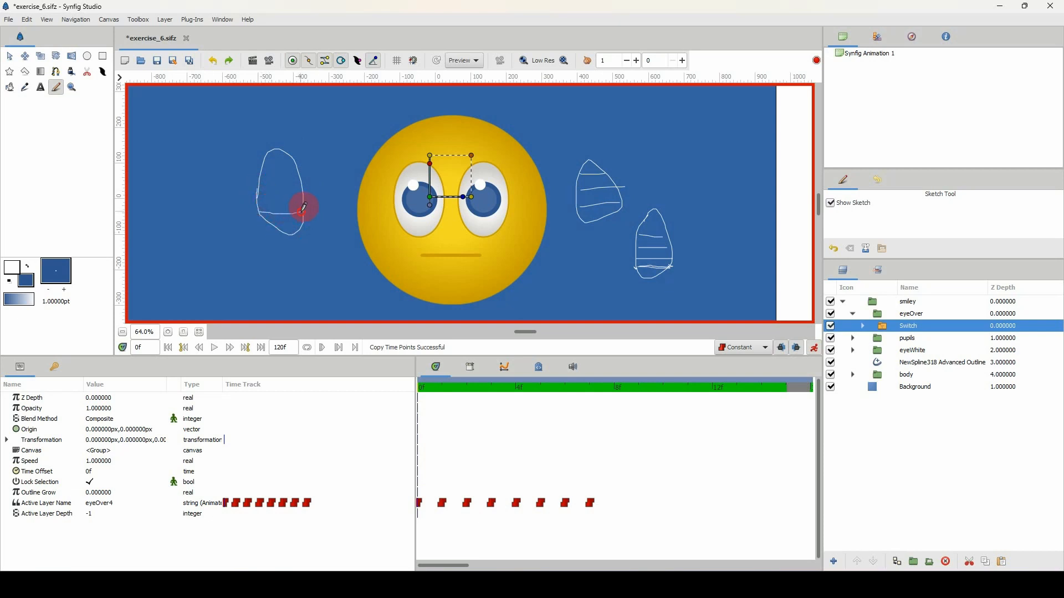
left_click_drag(261, 176, 289, 174)
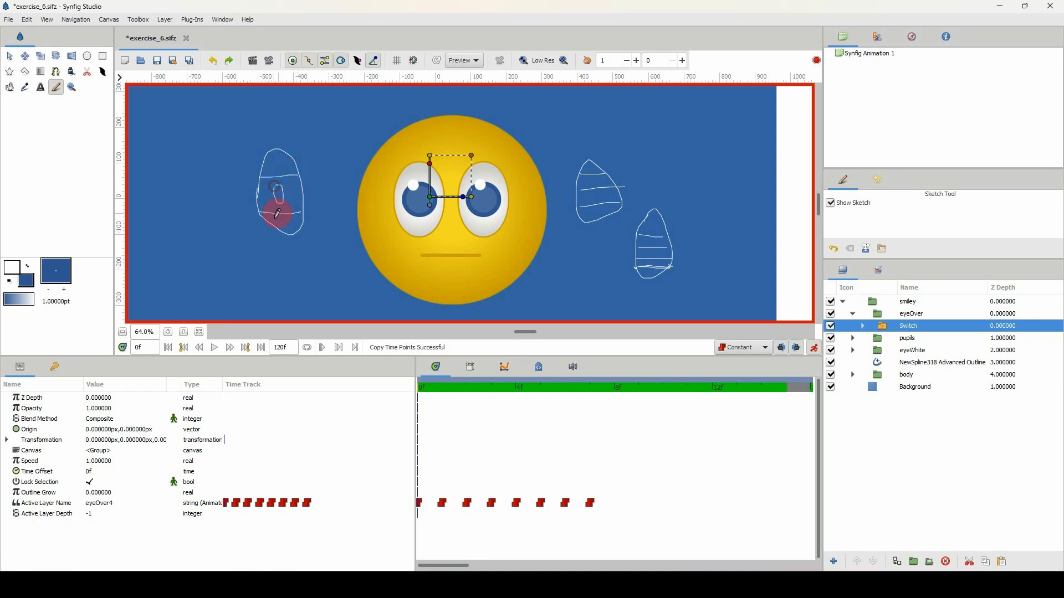
mouse_move(248, 237)
left_mouse_down()
mouse_move(249, 190)
mouse_move(254, 197)
left_mouse_up()
left_click_drag(246, 147, 247, 188)
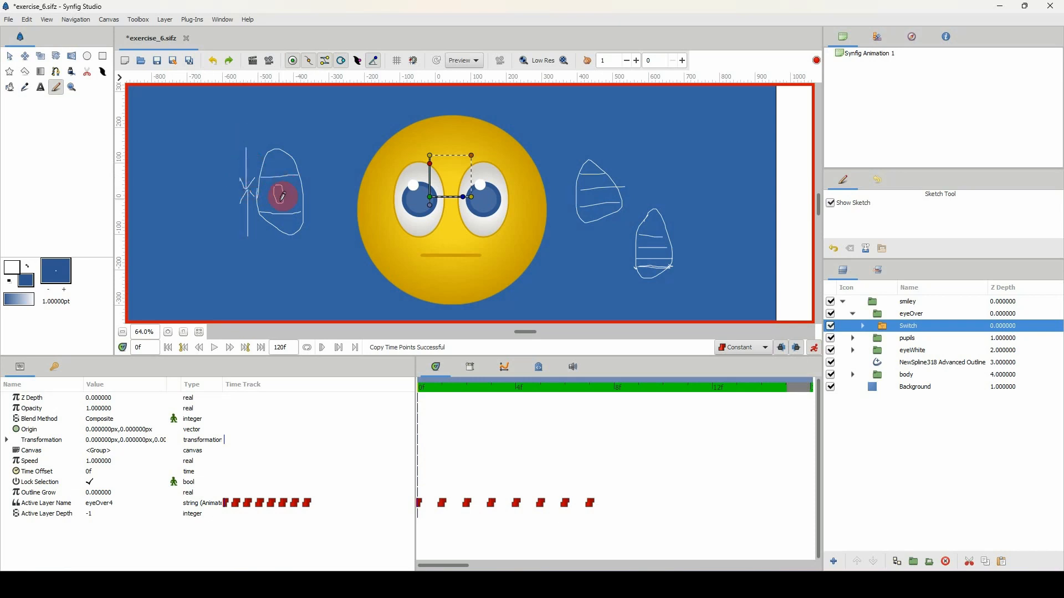